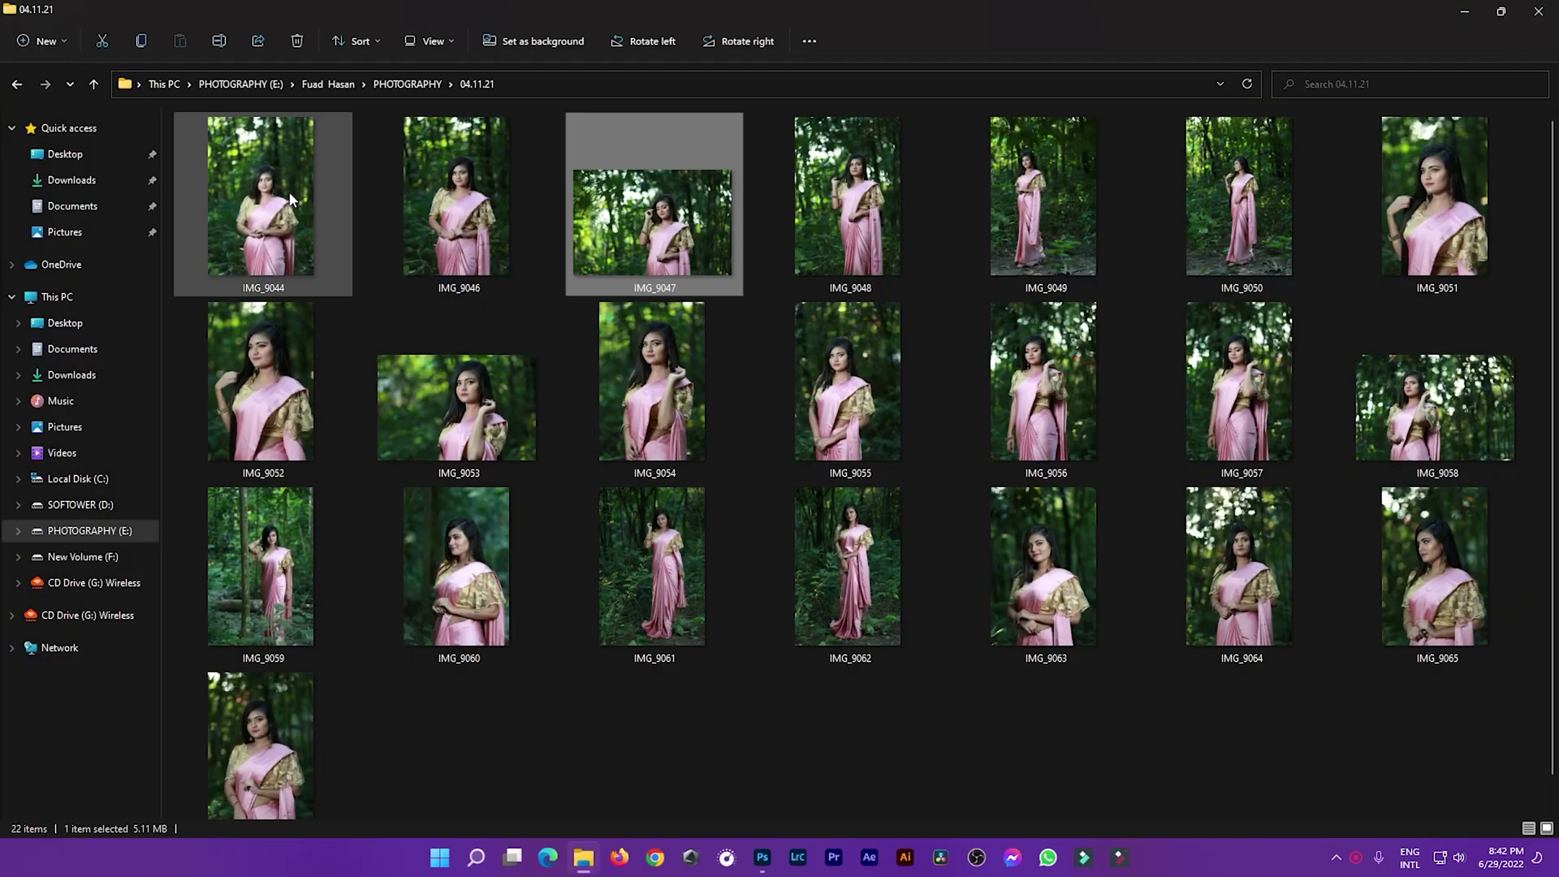
- Select the forest portrait IMG_9058 in the 04.11.21 folder and float Explorer over Photoshop
{"action": "left_click", "coordinate": [792, 371]}
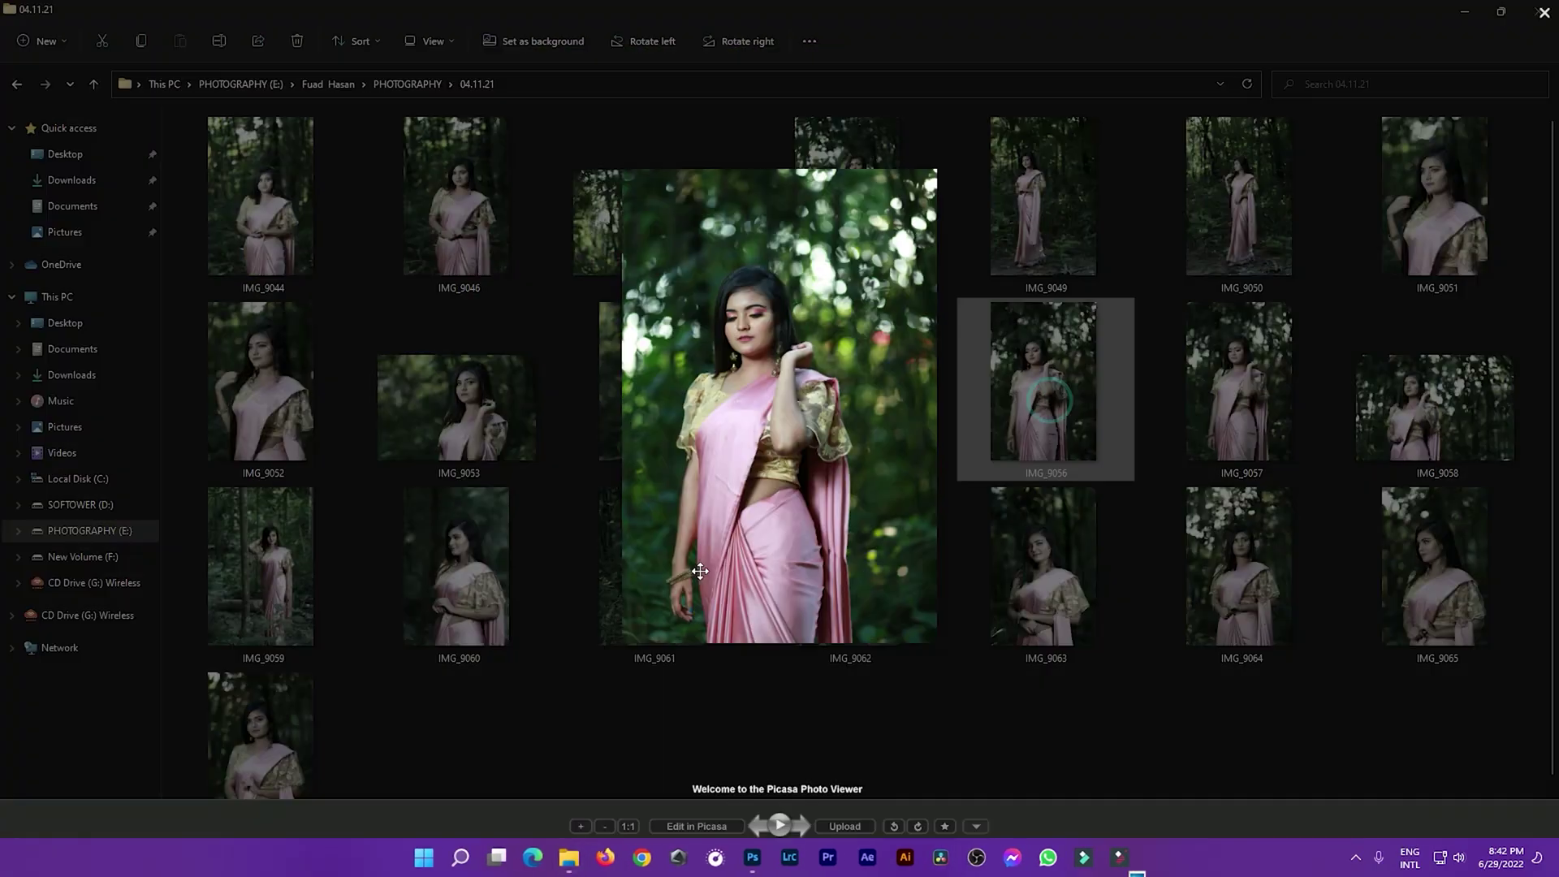
{"action": "left_click", "coordinate": [891, 401]}
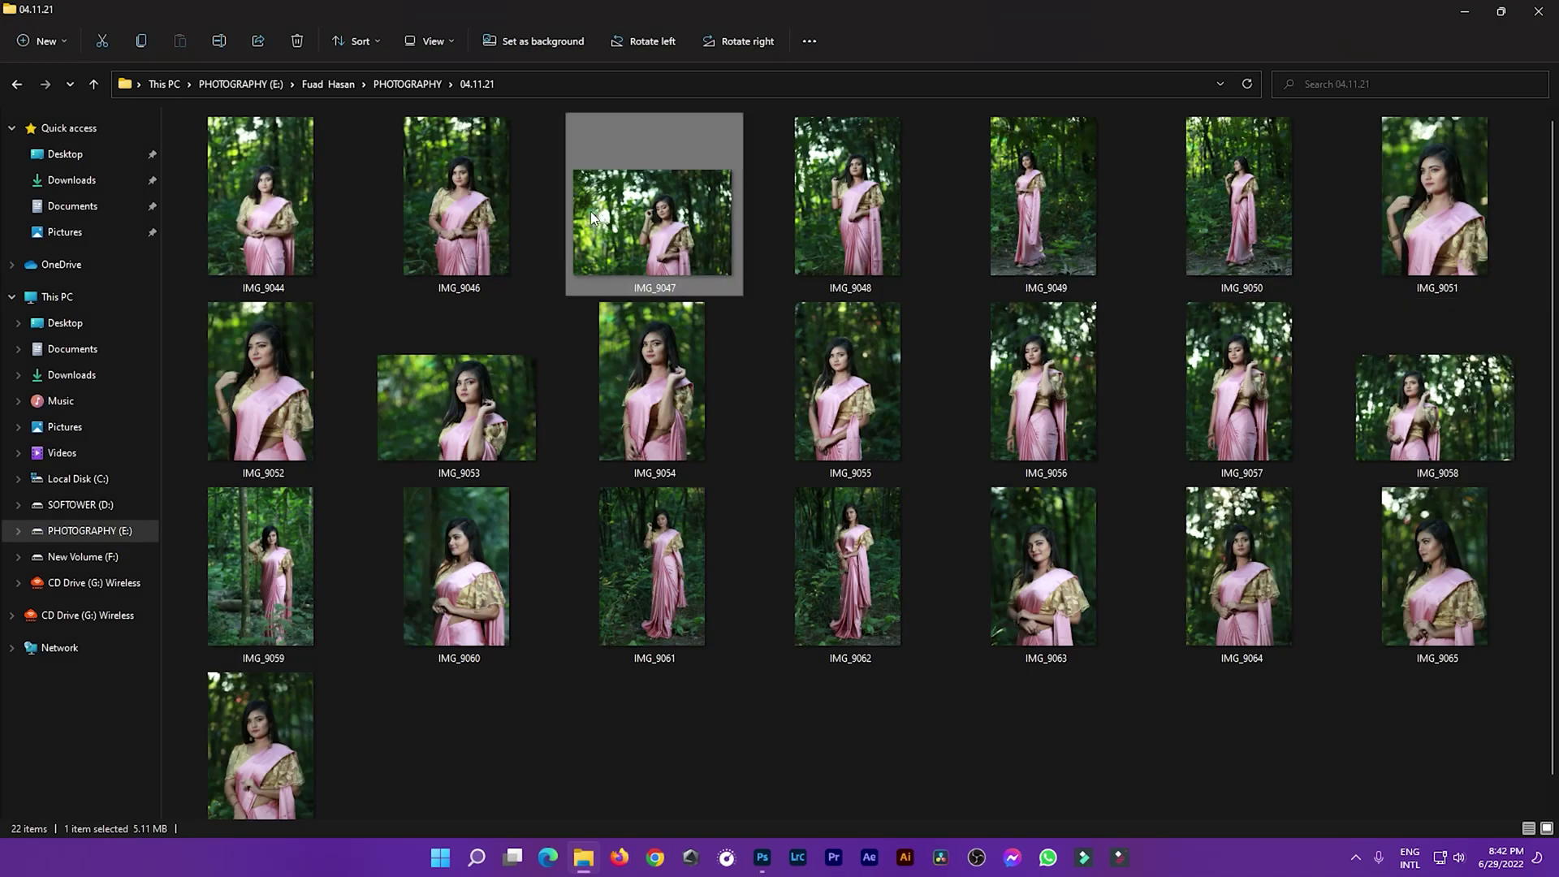
{"action": "left_click", "coordinate": [1458, 431]}
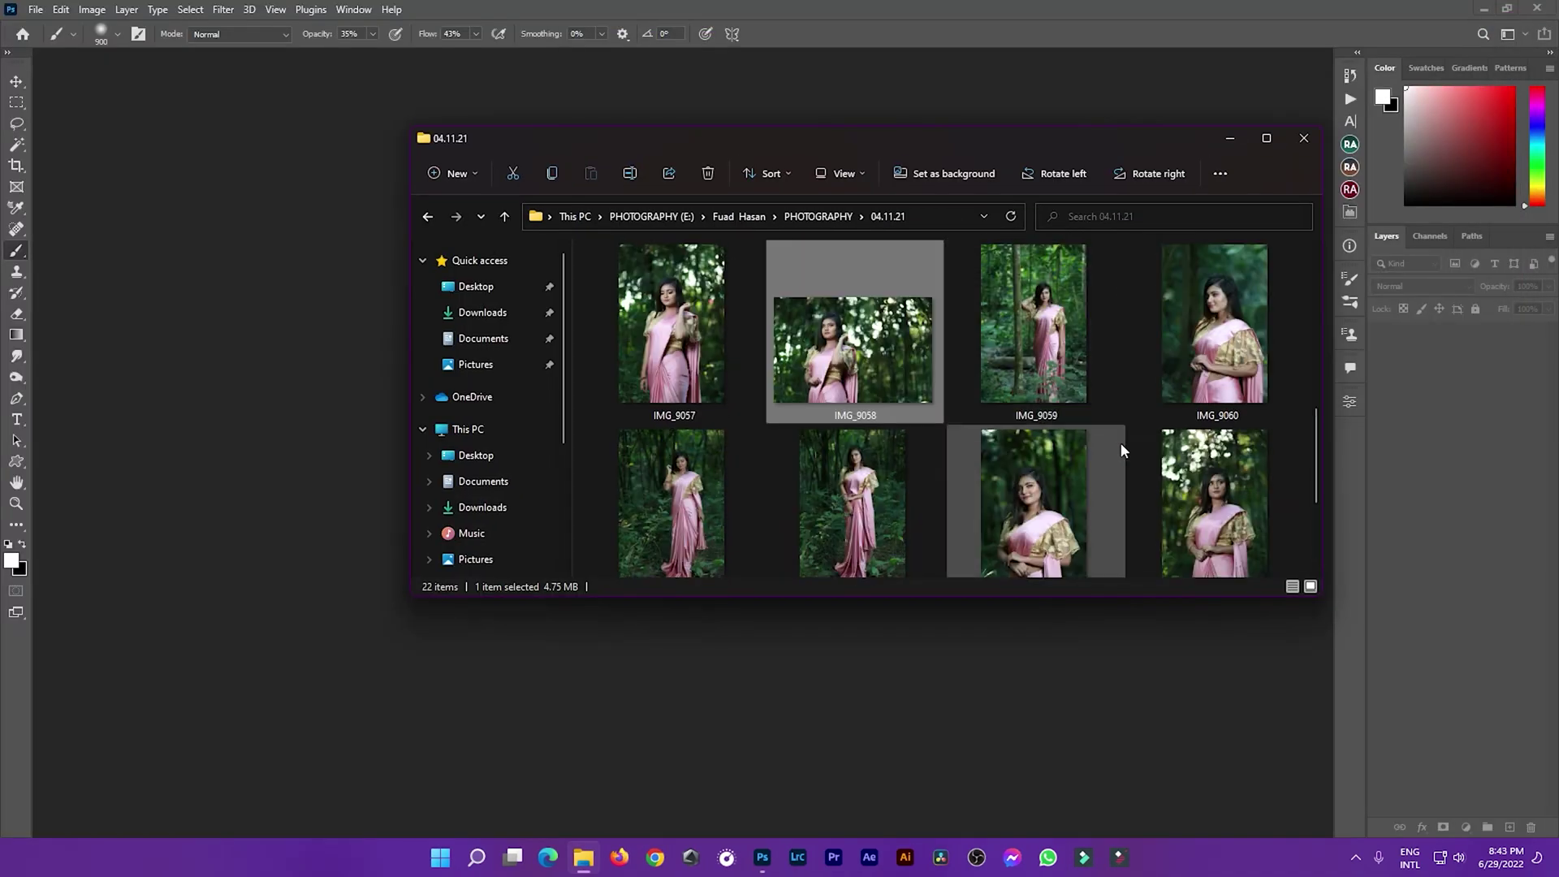
{"action": "left_click", "coordinate": [700, 319]}
- Open IMG_9058 in Photoshop, duplicate it as Layer 1, and launch the Camera Raw filter
{"action": "scroll", "coordinate": [1069, 464], "scroll_direction": "up", "scroll_amount": 2}
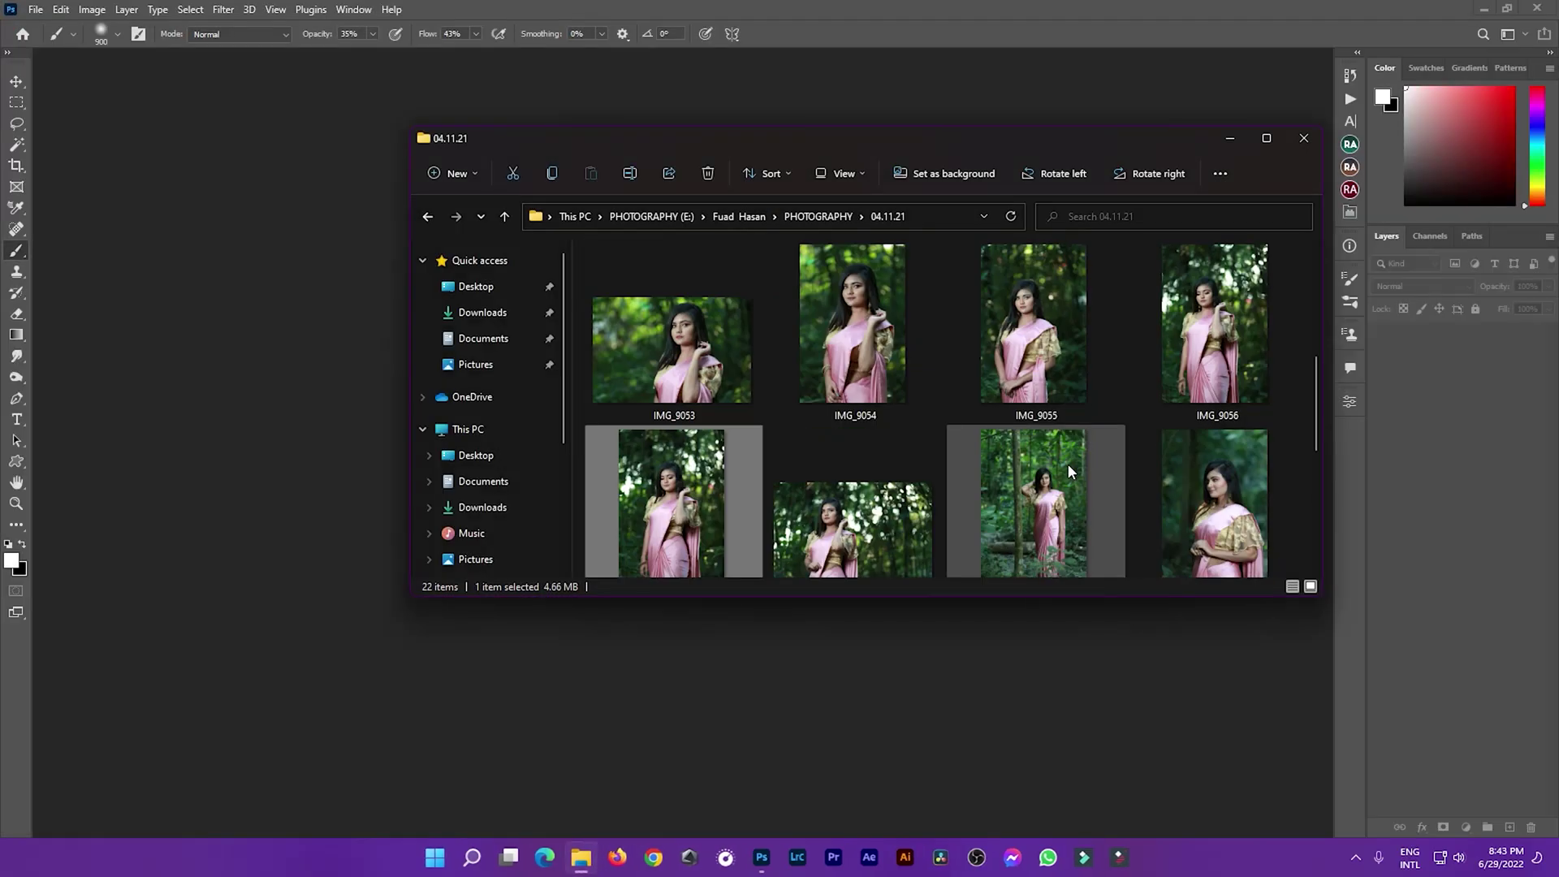
{"action": "scroll", "coordinate": [1069, 464], "scroll_direction": "down", "scroll_amount": 1}
{"action": "left_click_drag", "start_coordinate": [868, 533], "coordinate": [649, 746]}
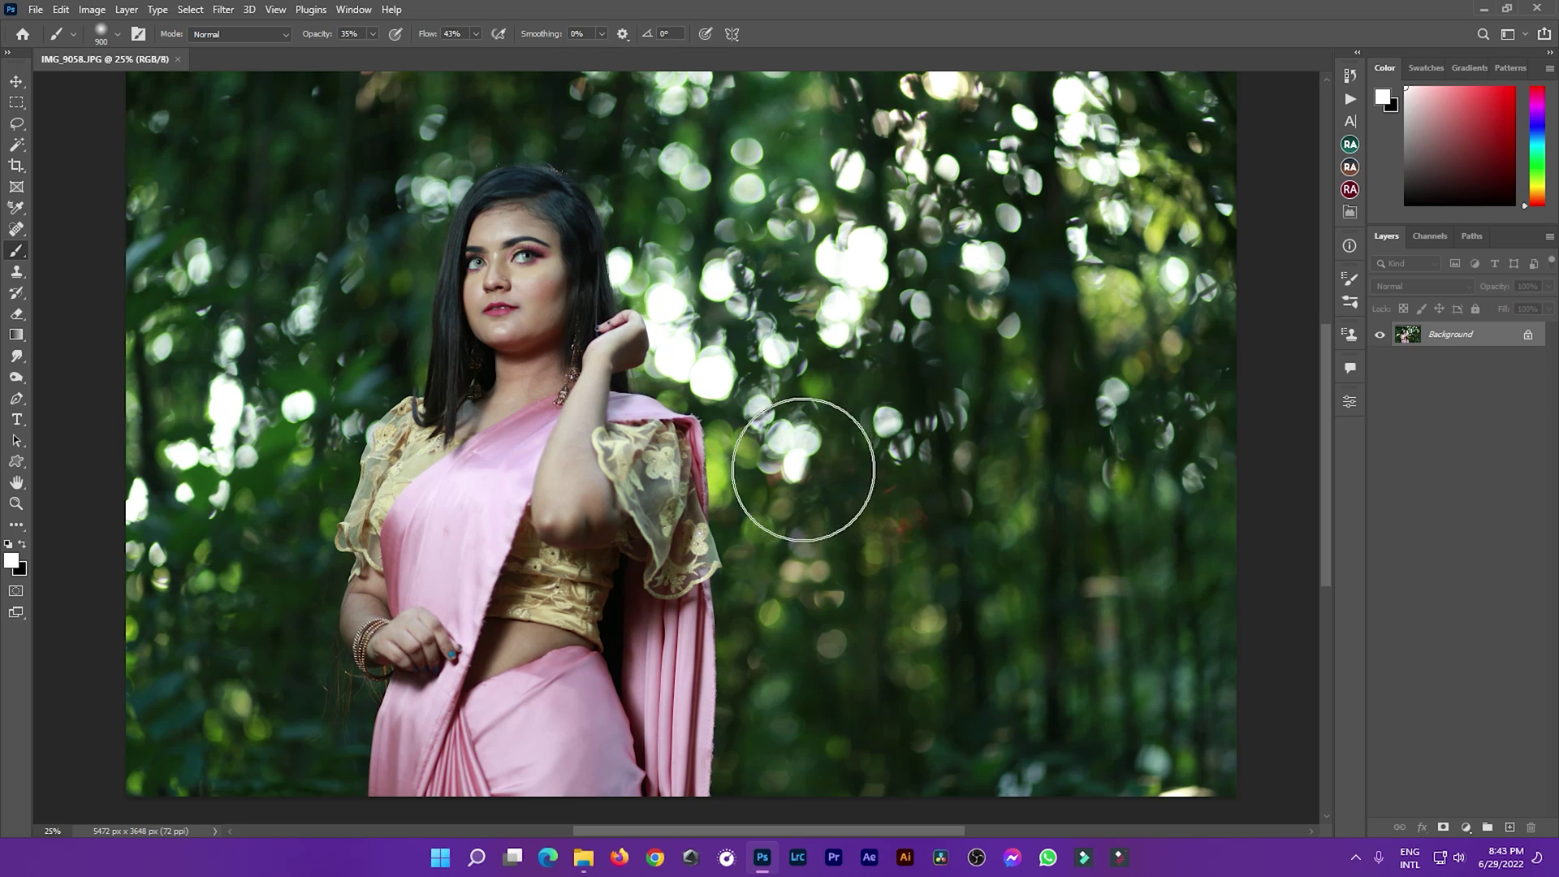
{"action": "key", "text": "ctrl+j"}
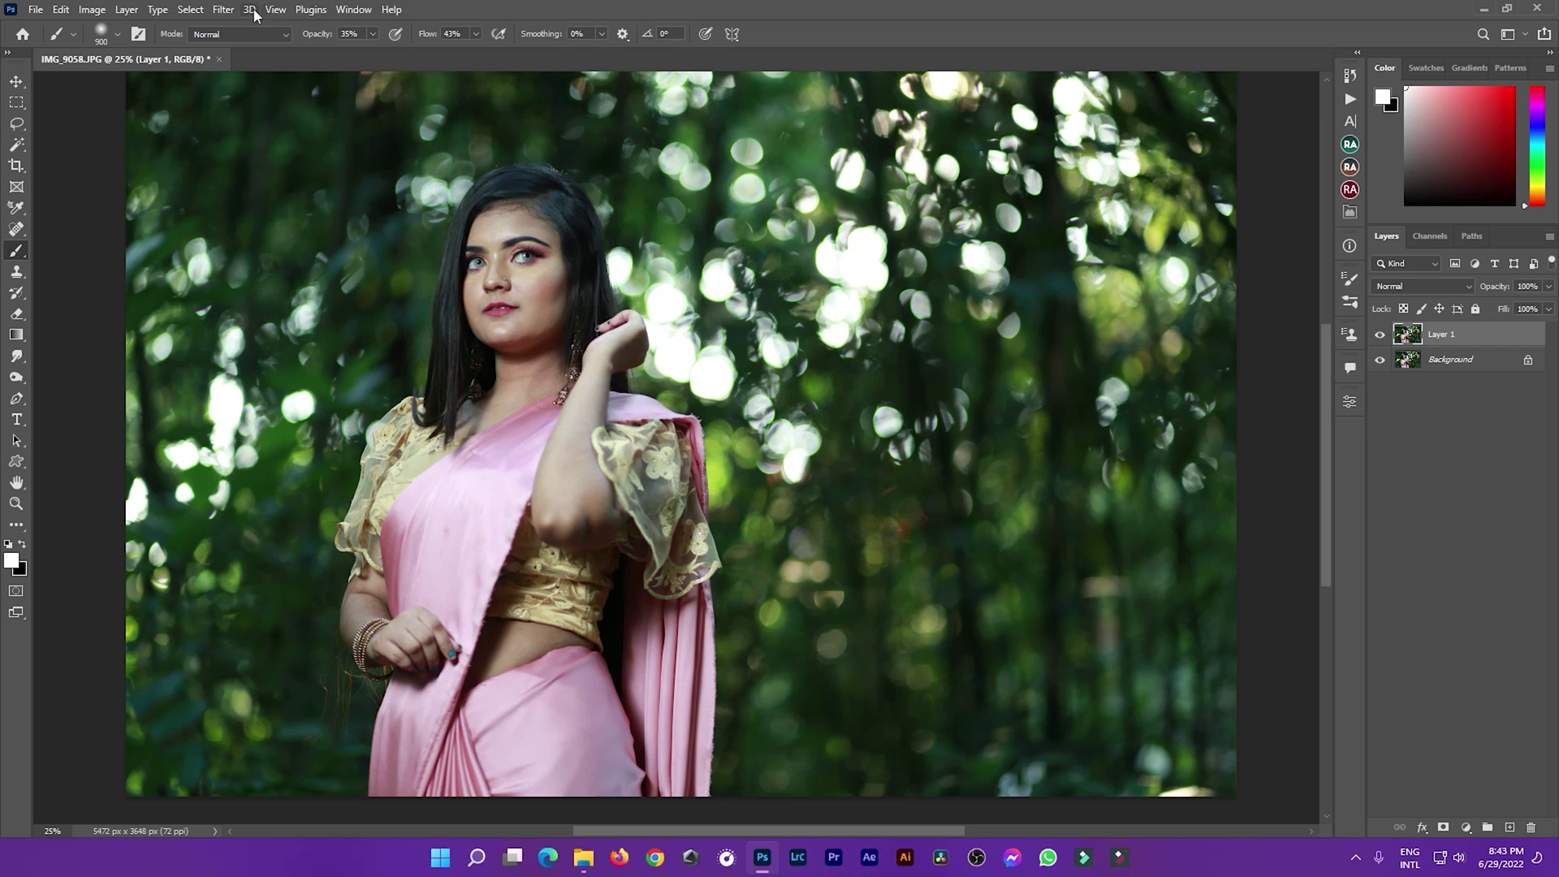
{"action": "left_click", "coordinate": [230, 9]}
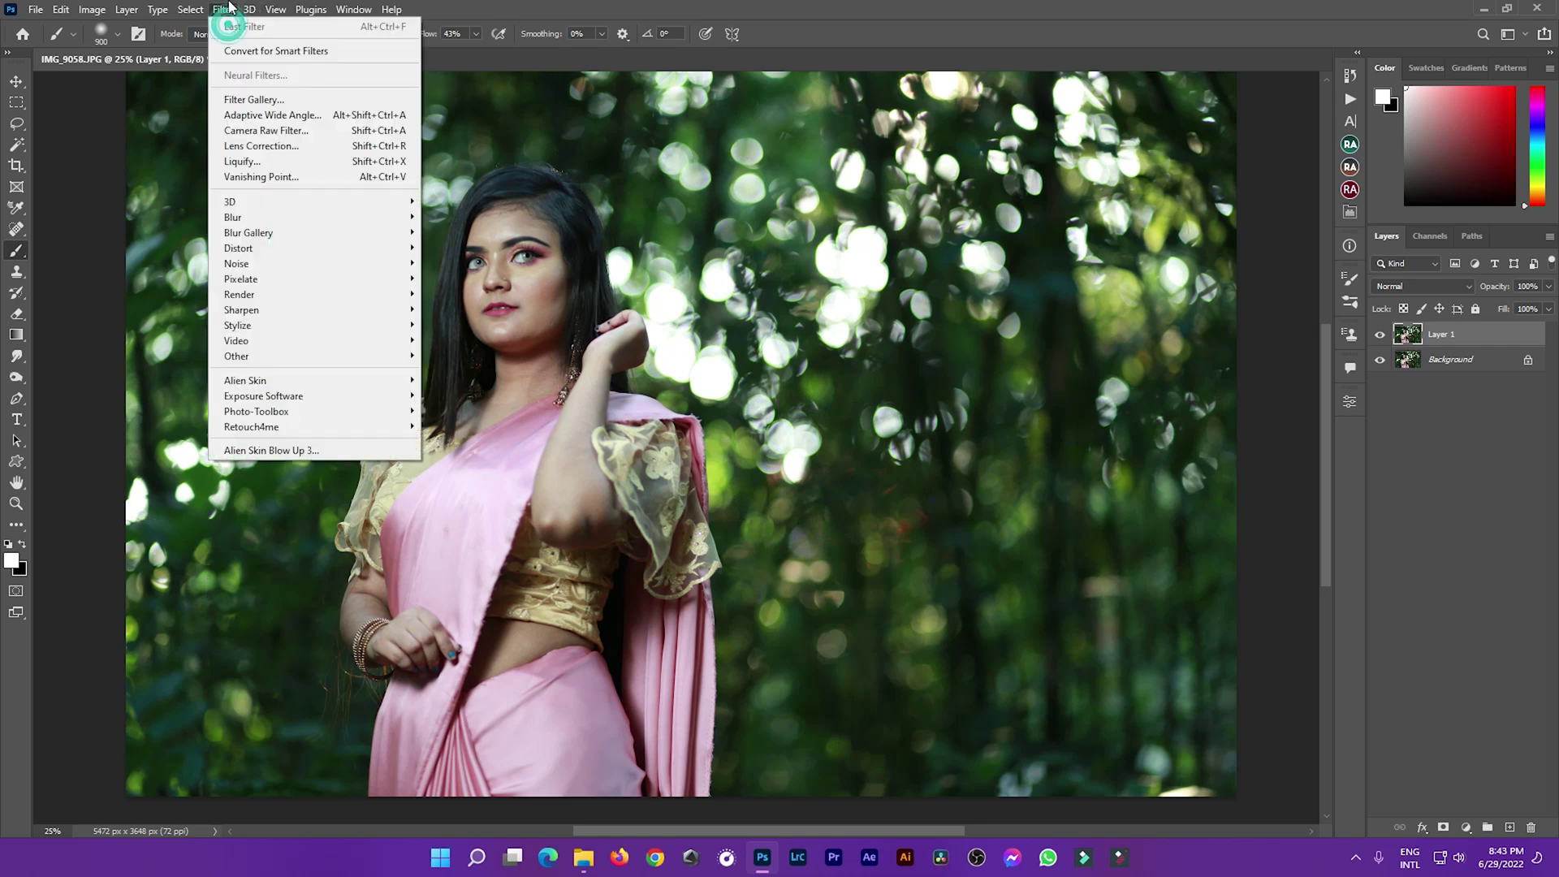
{"action": "left_click", "coordinate": [298, 134]}
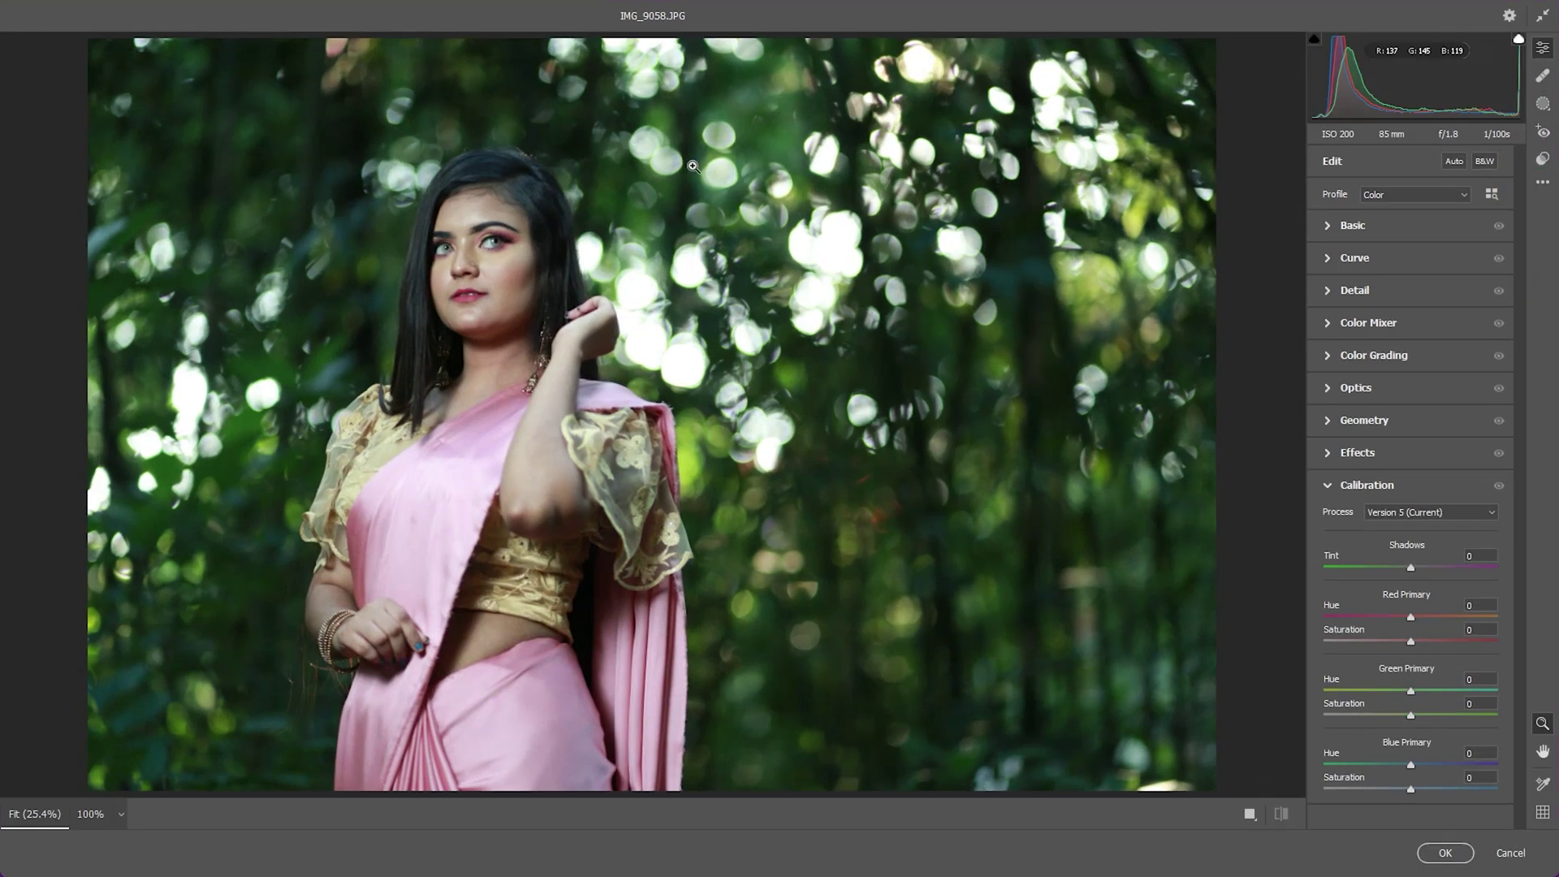
- Set Exposure +0.55, Contrast +6, Highlights -53, Shadows +34, Whites -43, Blacks -21, Clarity +20
{"action": "left_click", "coordinate": [1373, 225]}
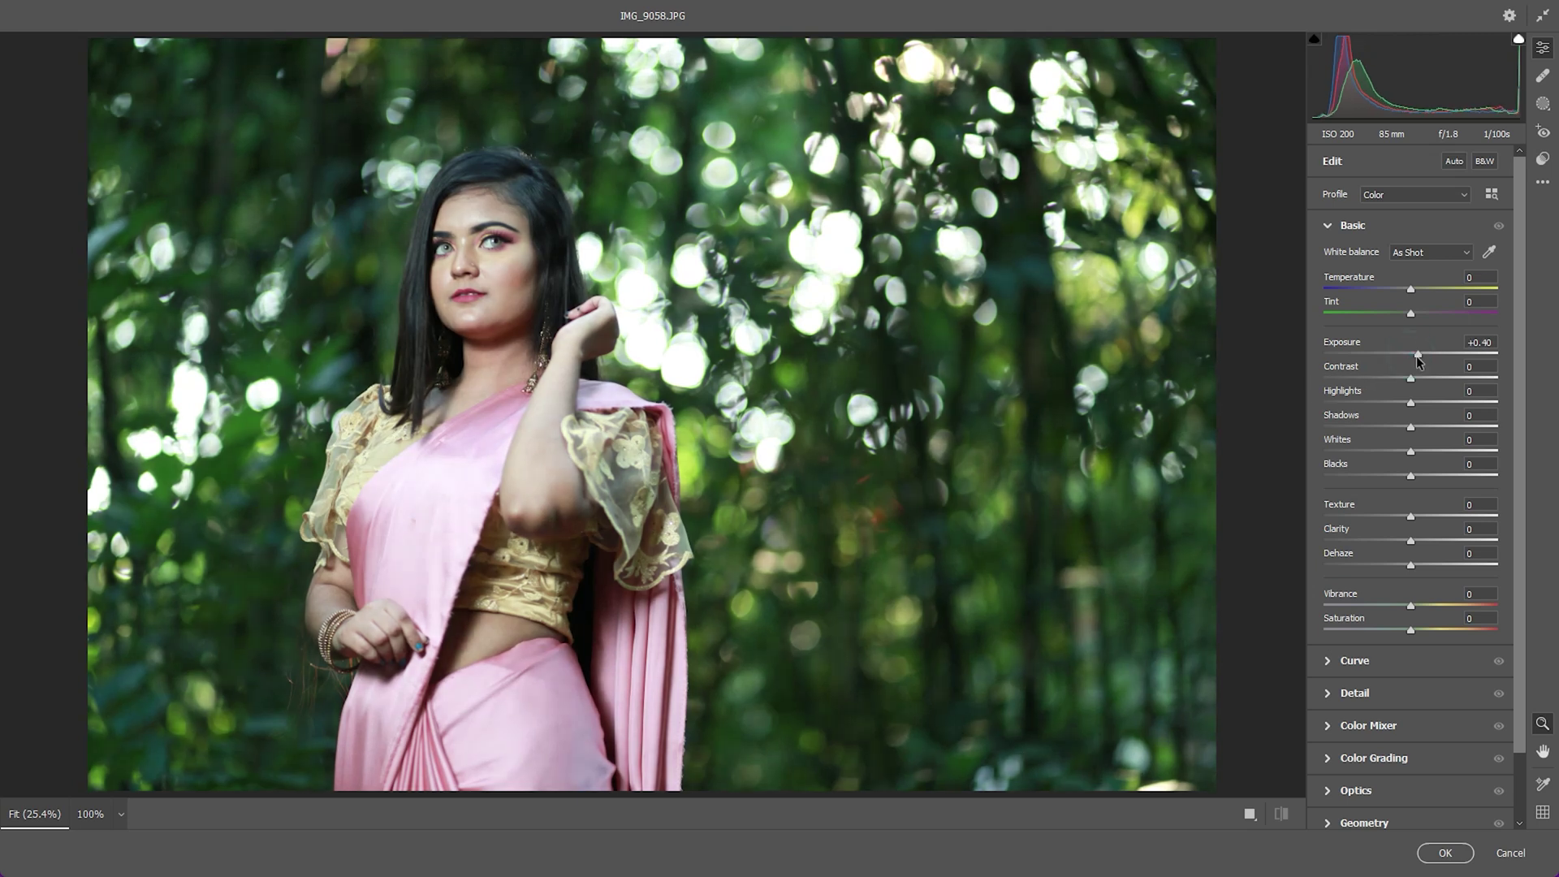
{"action": "left_click_drag", "start_coordinate": [1411, 359], "coordinate": [1421, 359]}
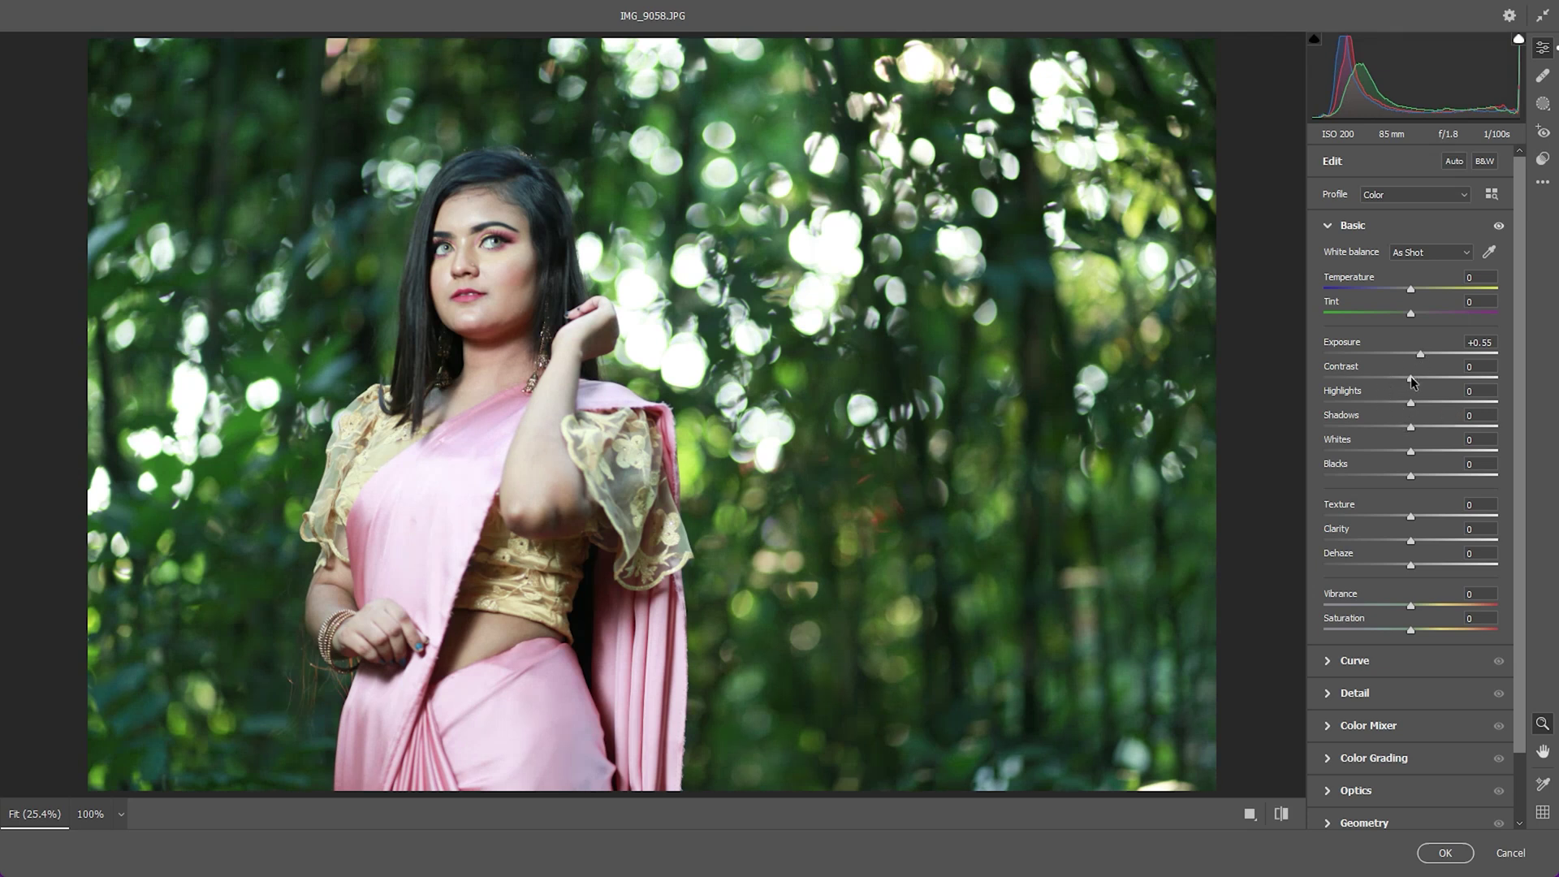
{"action": "left_click_drag", "start_coordinate": [1410, 377], "coordinate": [1415, 379]}
{"action": "left_click", "coordinate": [1384, 403]}
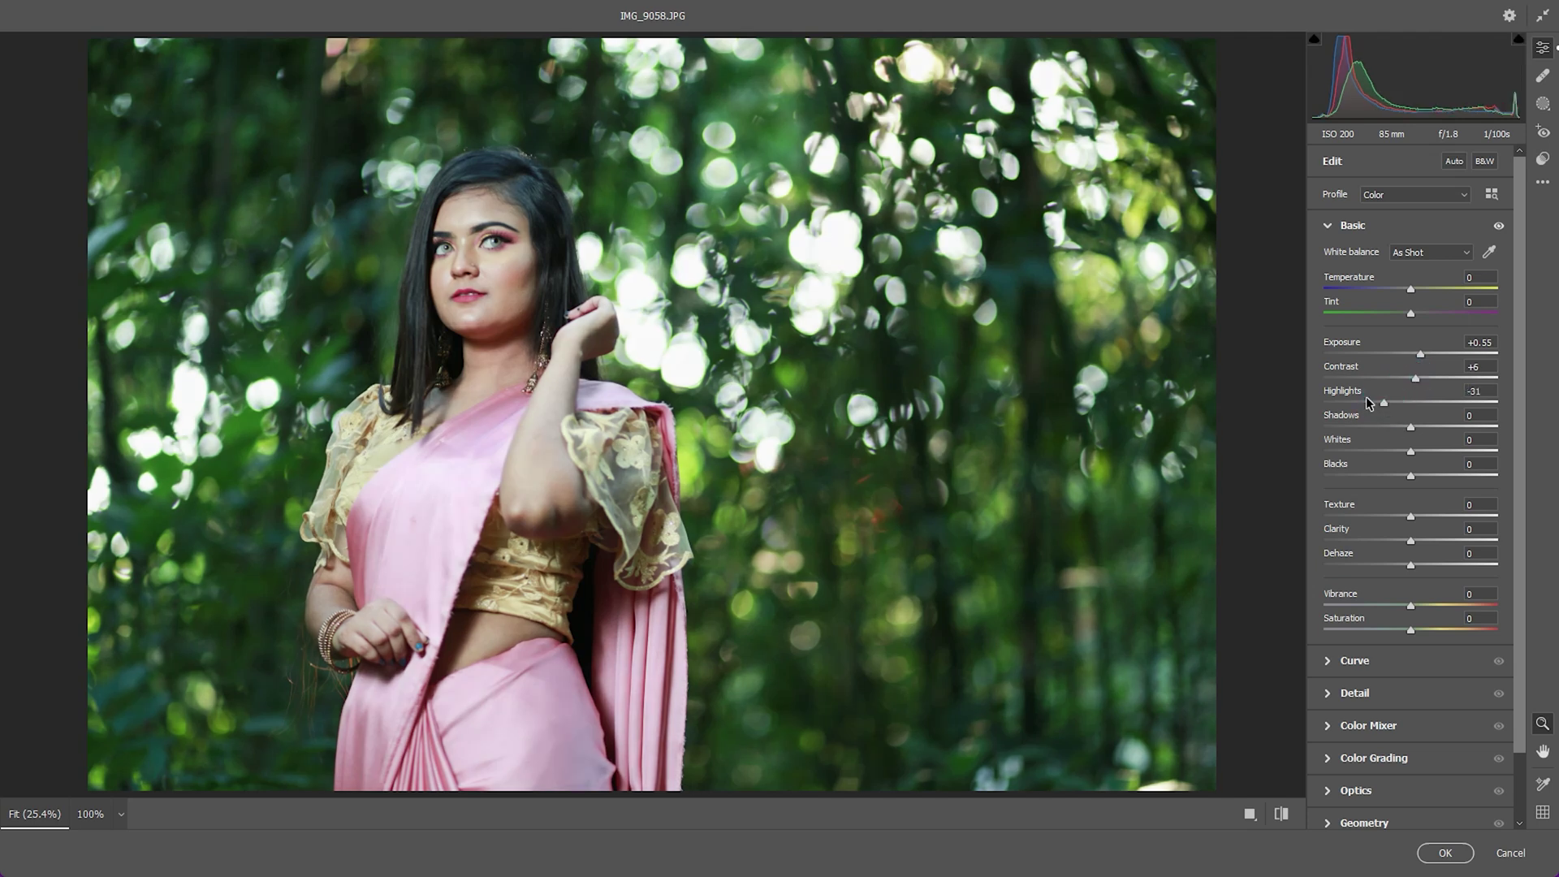
{"action": "left_click", "coordinate": [1366, 401]}
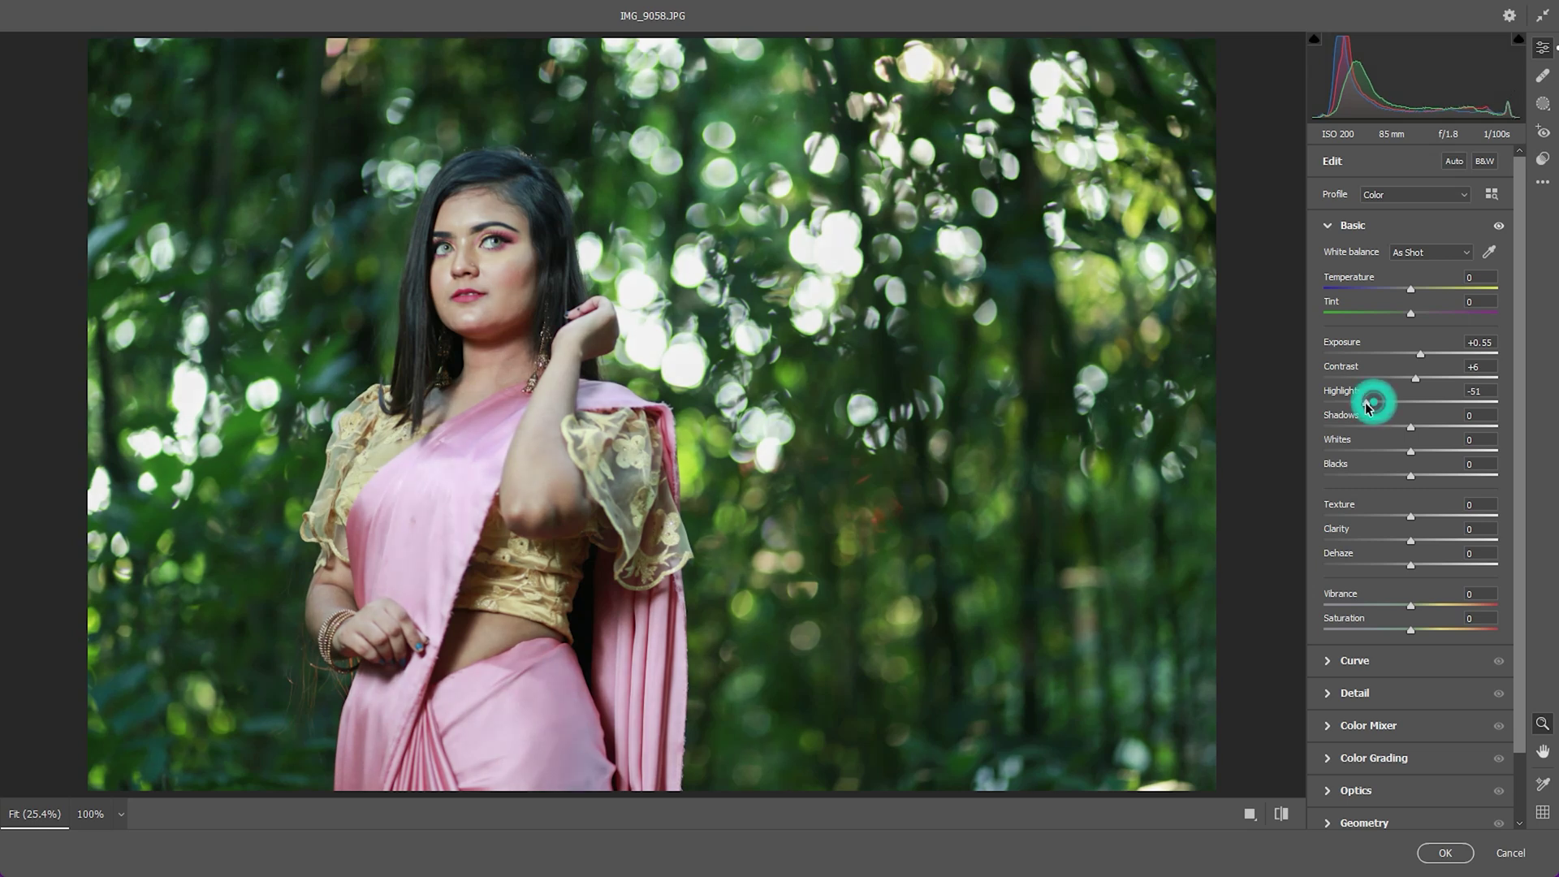
{"action": "left_click_drag", "start_coordinate": [1366, 403], "coordinate": [1385, 446]}
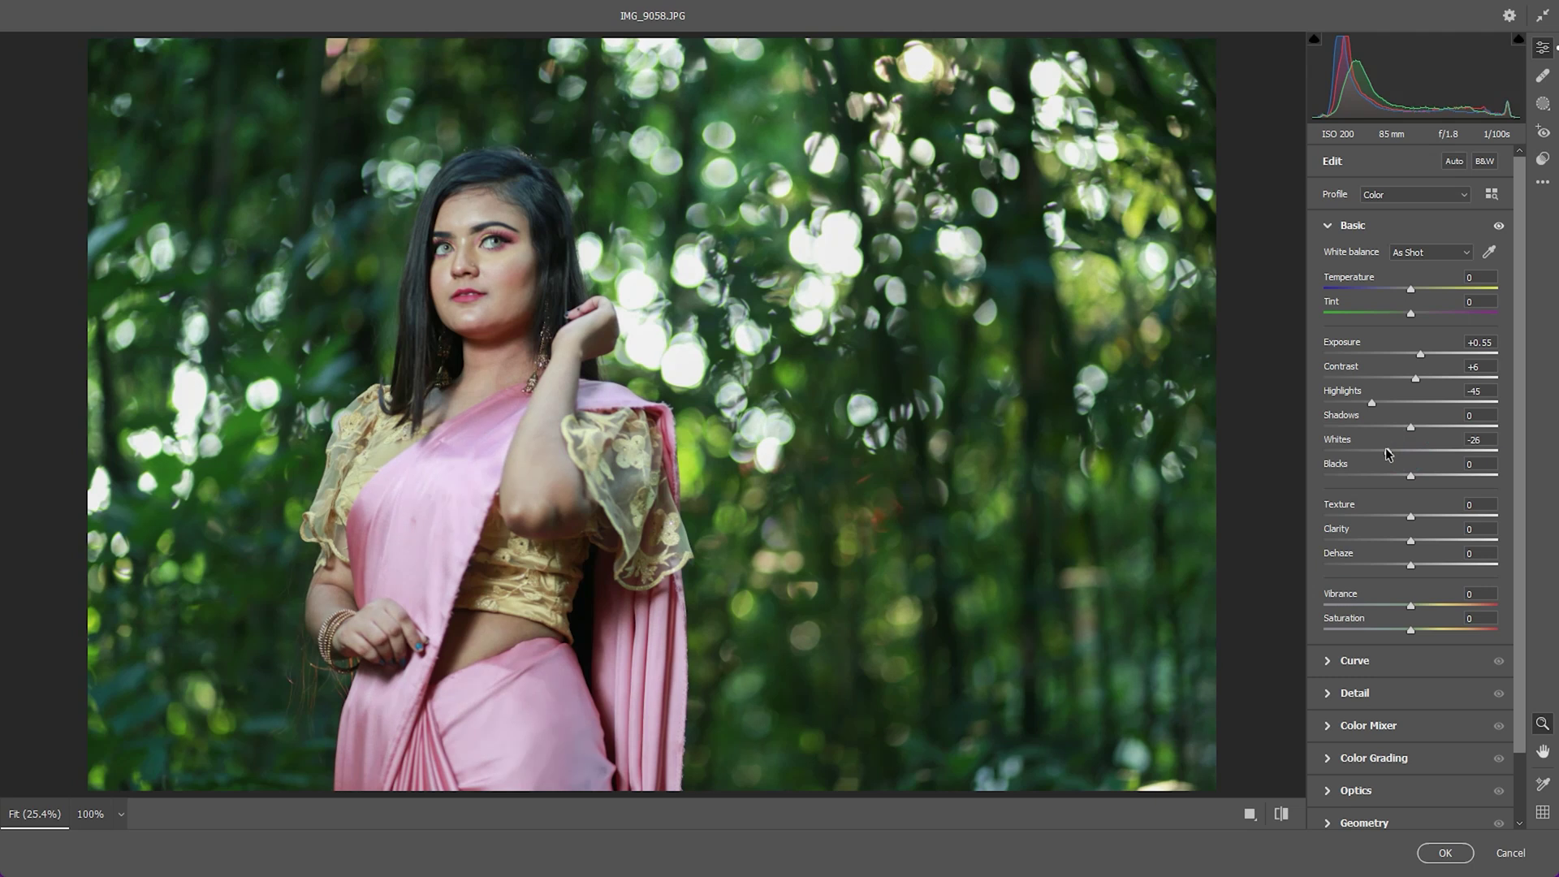
{"action": "left_click_drag", "start_coordinate": [1411, 427], "coordinate": [1450, 436]}
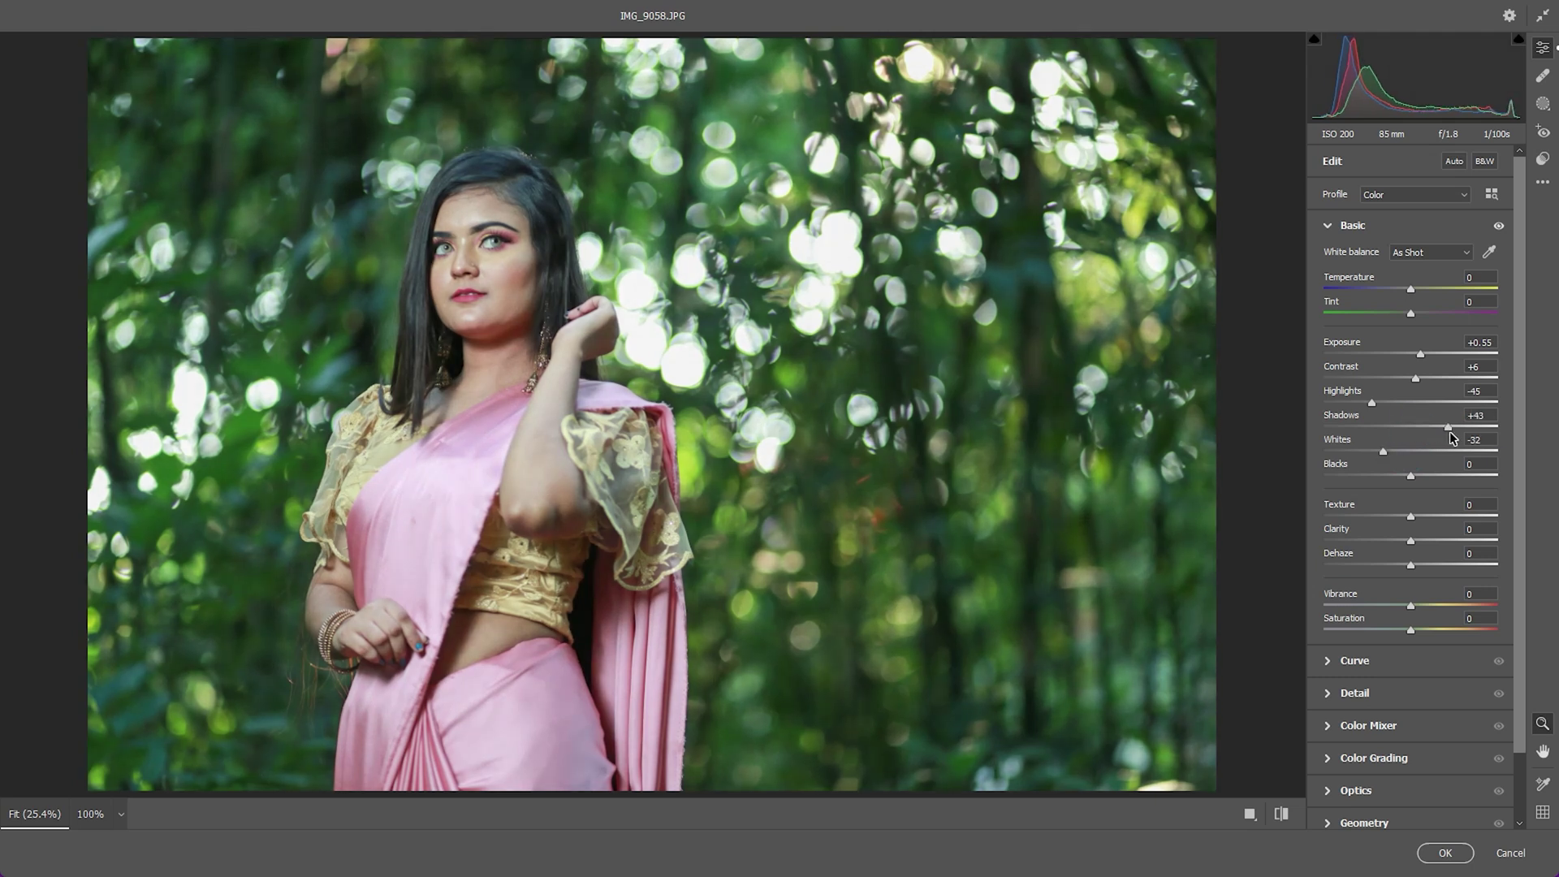
{"action": "left_click_drag", "start_coordinate": [1449, 437], "coordinate": [1442, 435]}
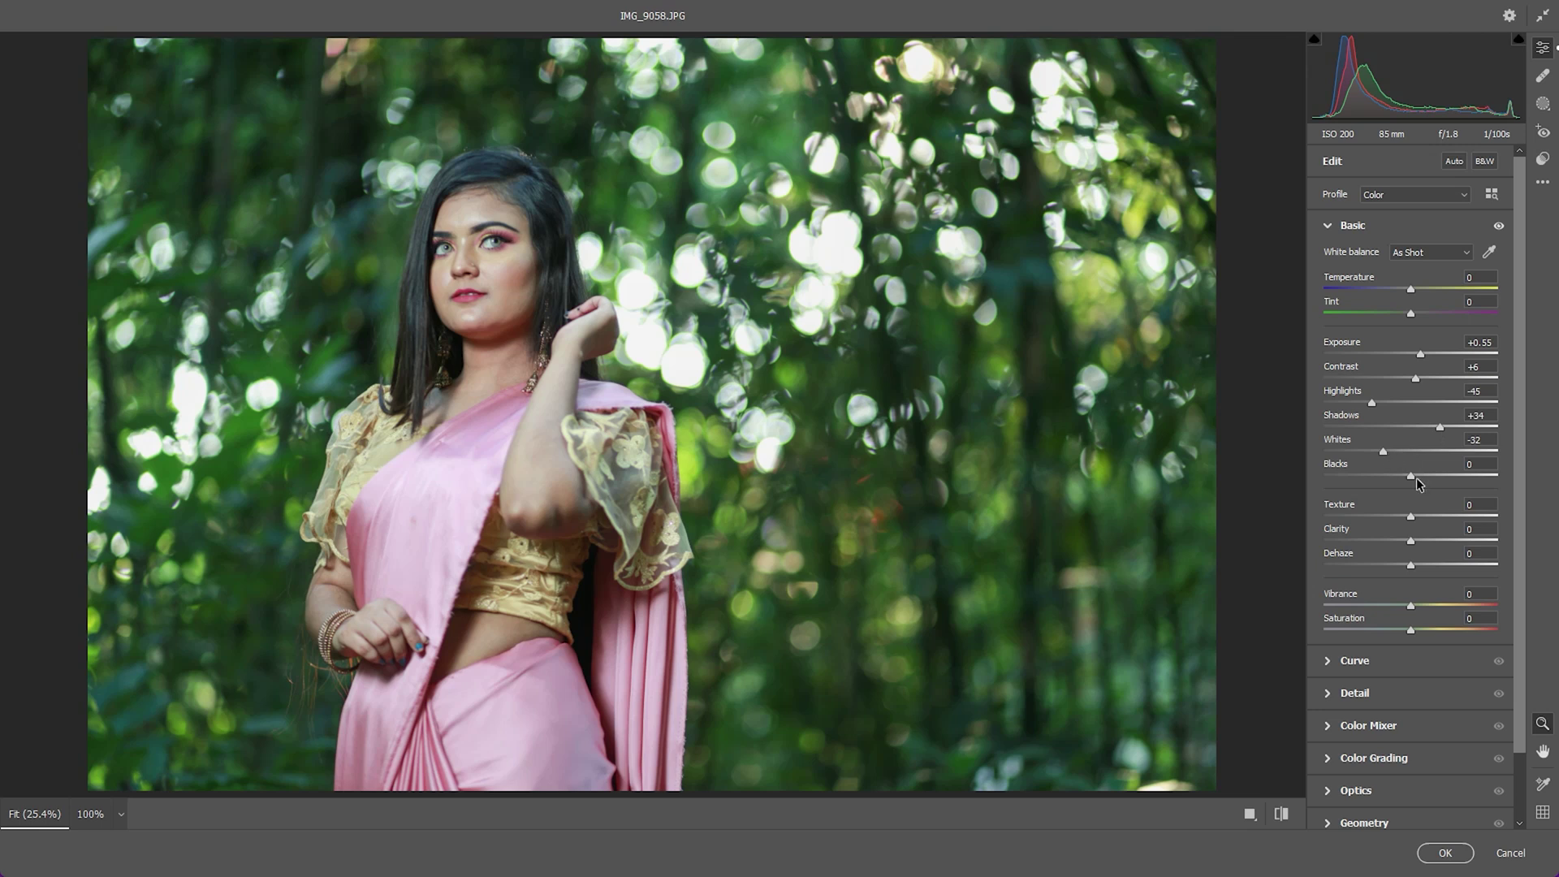
{"action": "left_click_drag", "start_coordinate": [1410, 477], "coordinate": [1385, 477]}
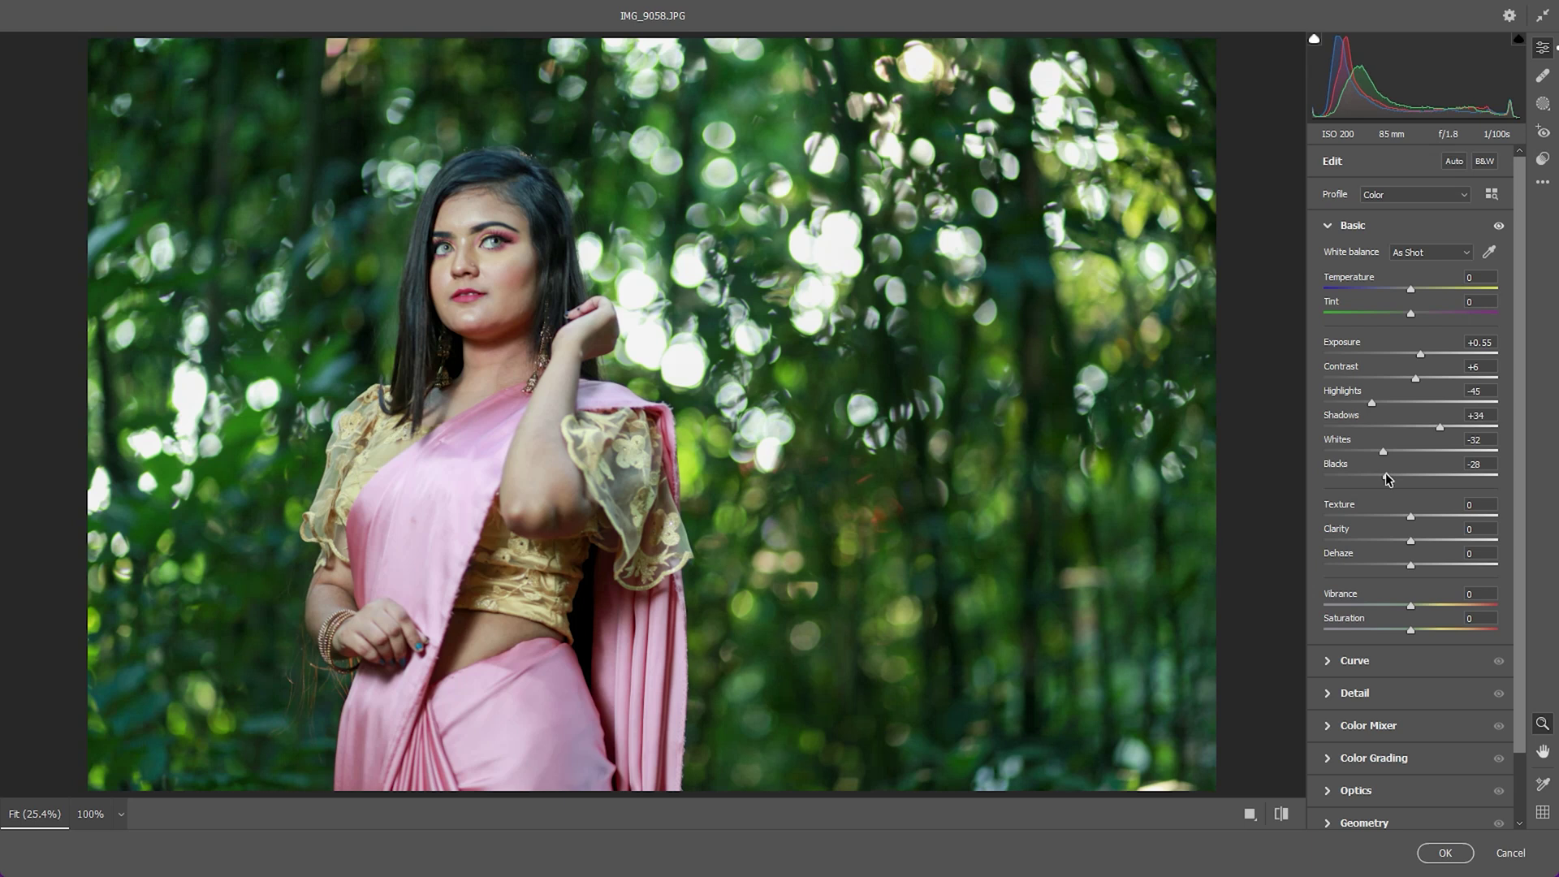
{"action": "left_click_drag", "start_coordinate": [1386, 474], "coordinate": [1364, 403]}
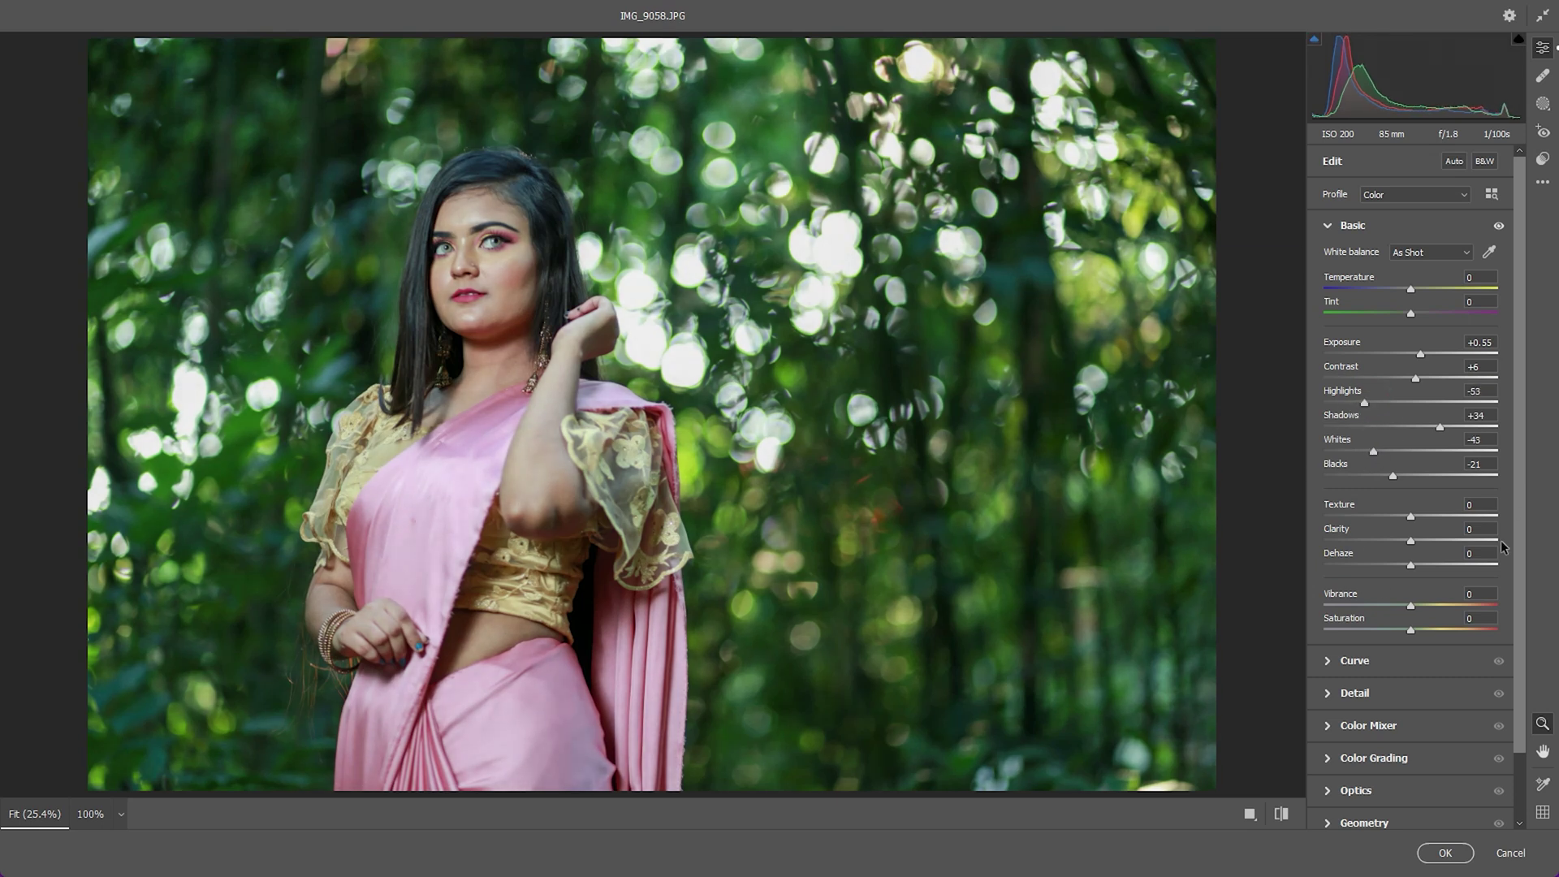
{"action": "left_click_drag", "start_coordinate": [1410, 541], "coordinate": [1426, 544]}
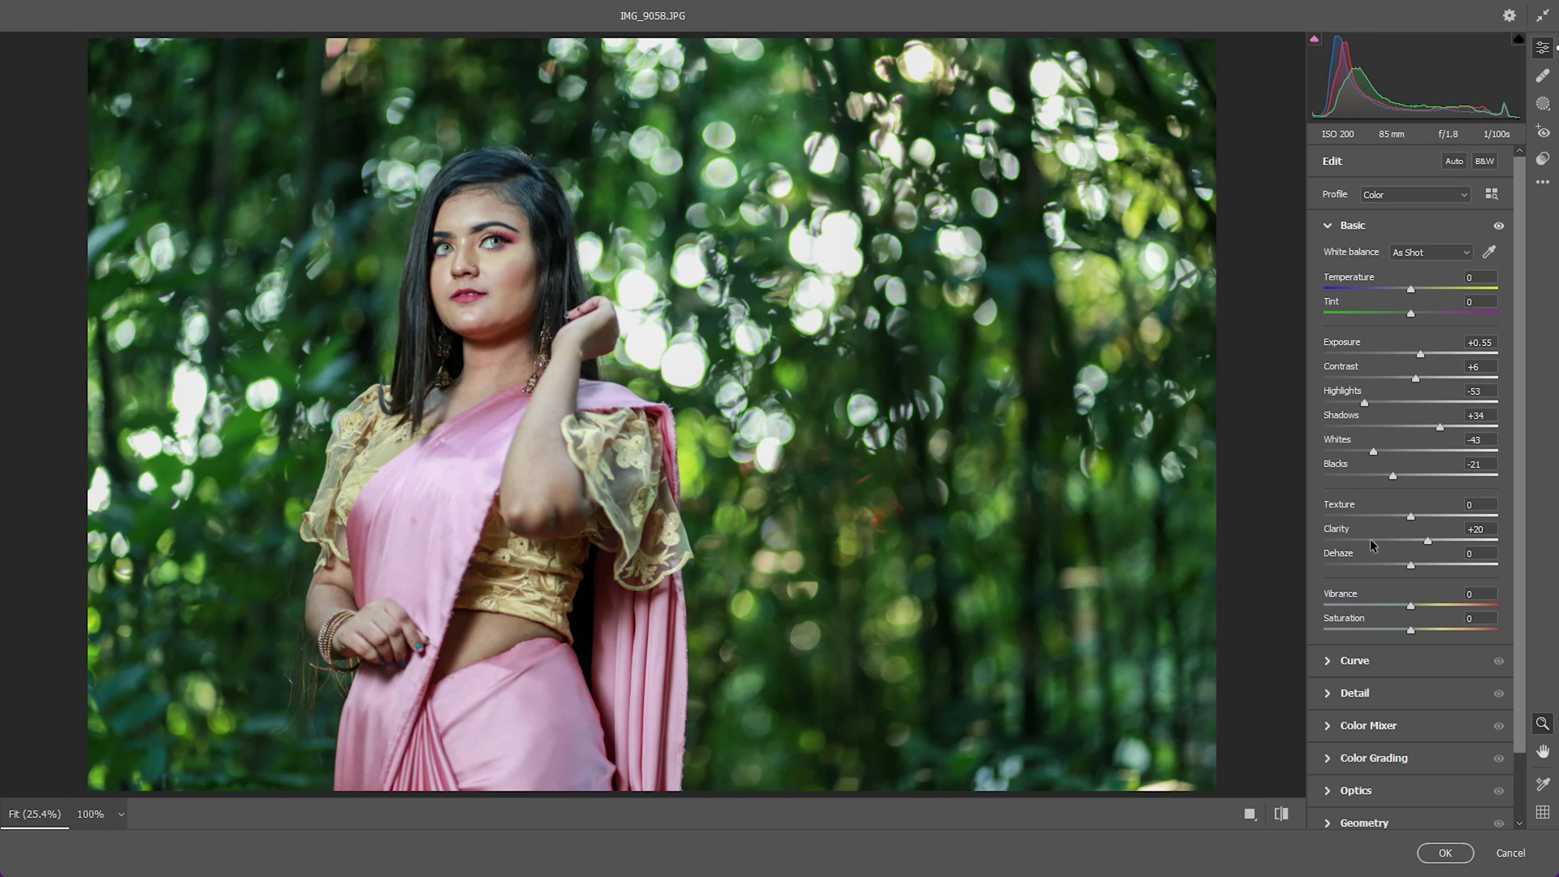
- Adjust the tone curve to Darks +2 and Shadows -23, lowering the highlights
{"action": "left_click", "coordinate": [1367, 662]}
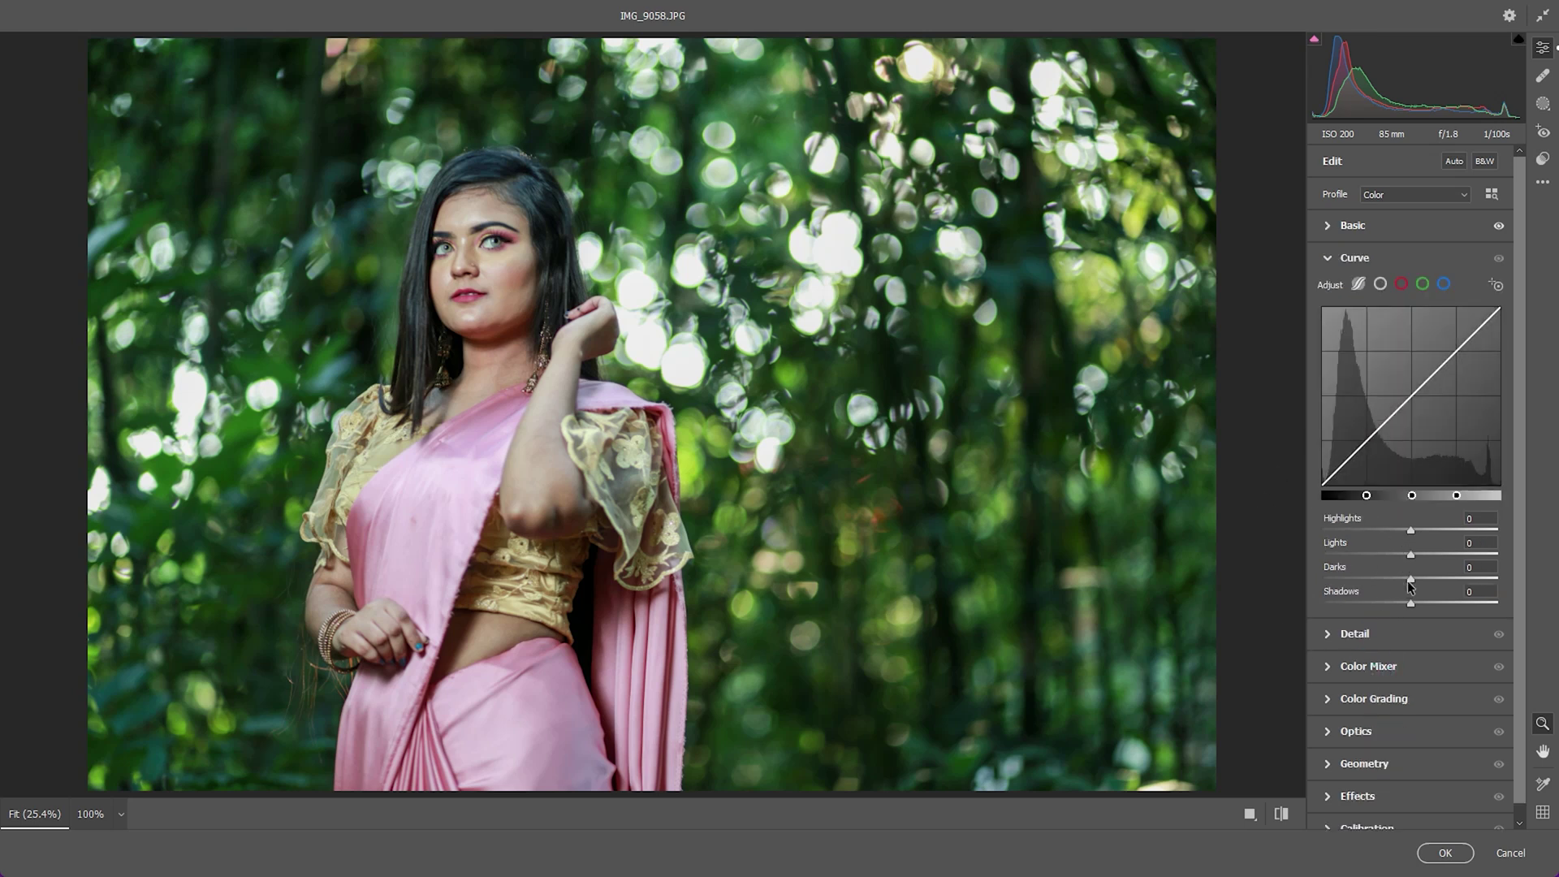
{"action": "left_click_drag", "start_coordinate": [1413, 579], "coordinate": [1397, 605]}
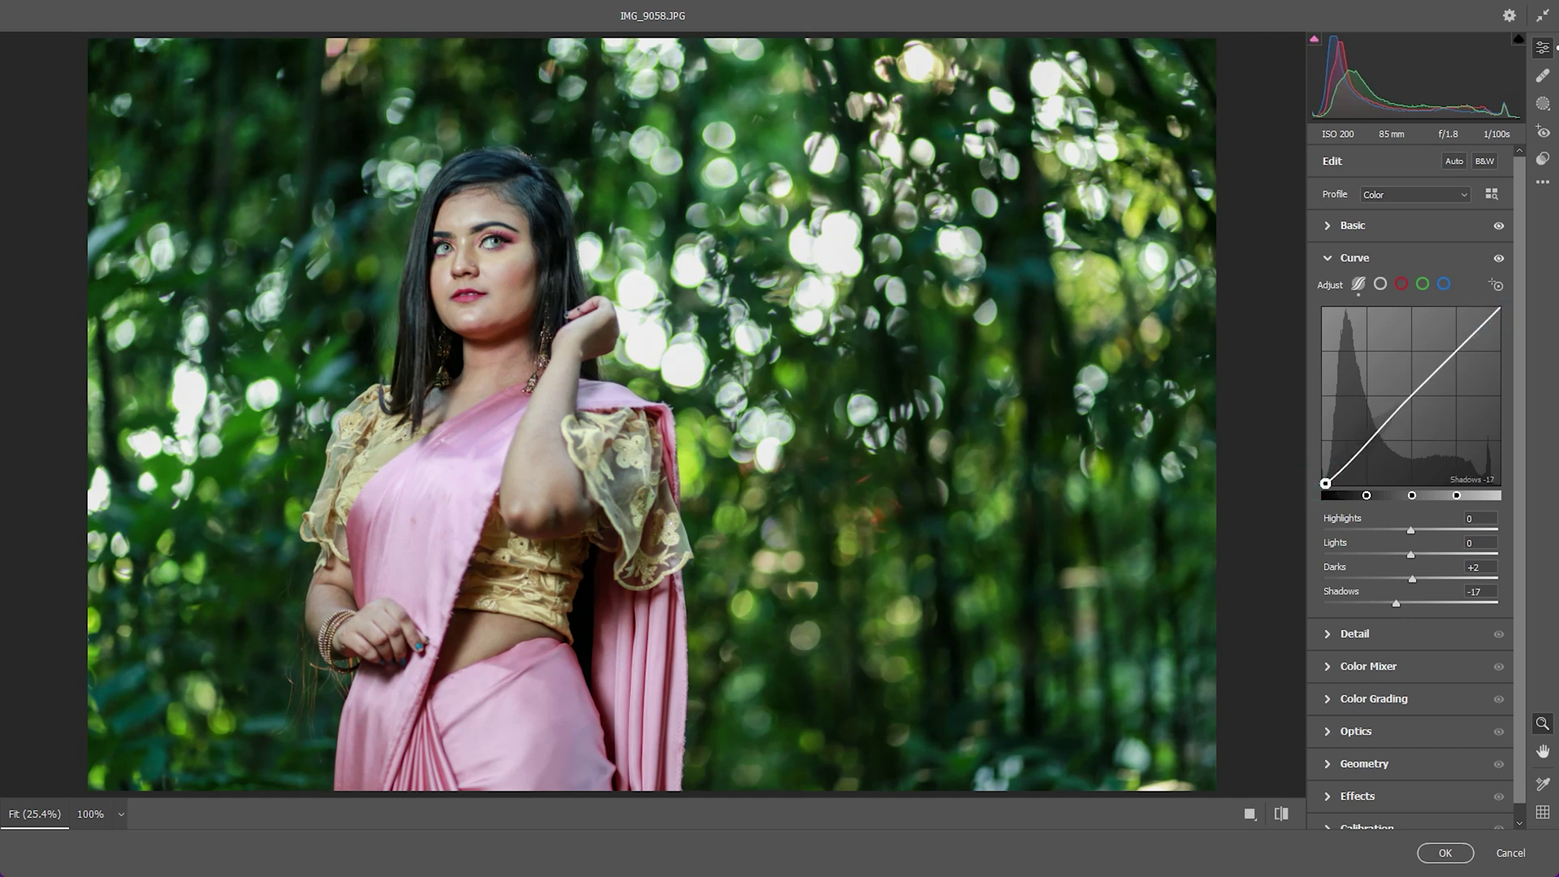
{"action": "left_click_drag", "start_coordinate": [1325, 483], "coordinate": [1342, 470]}
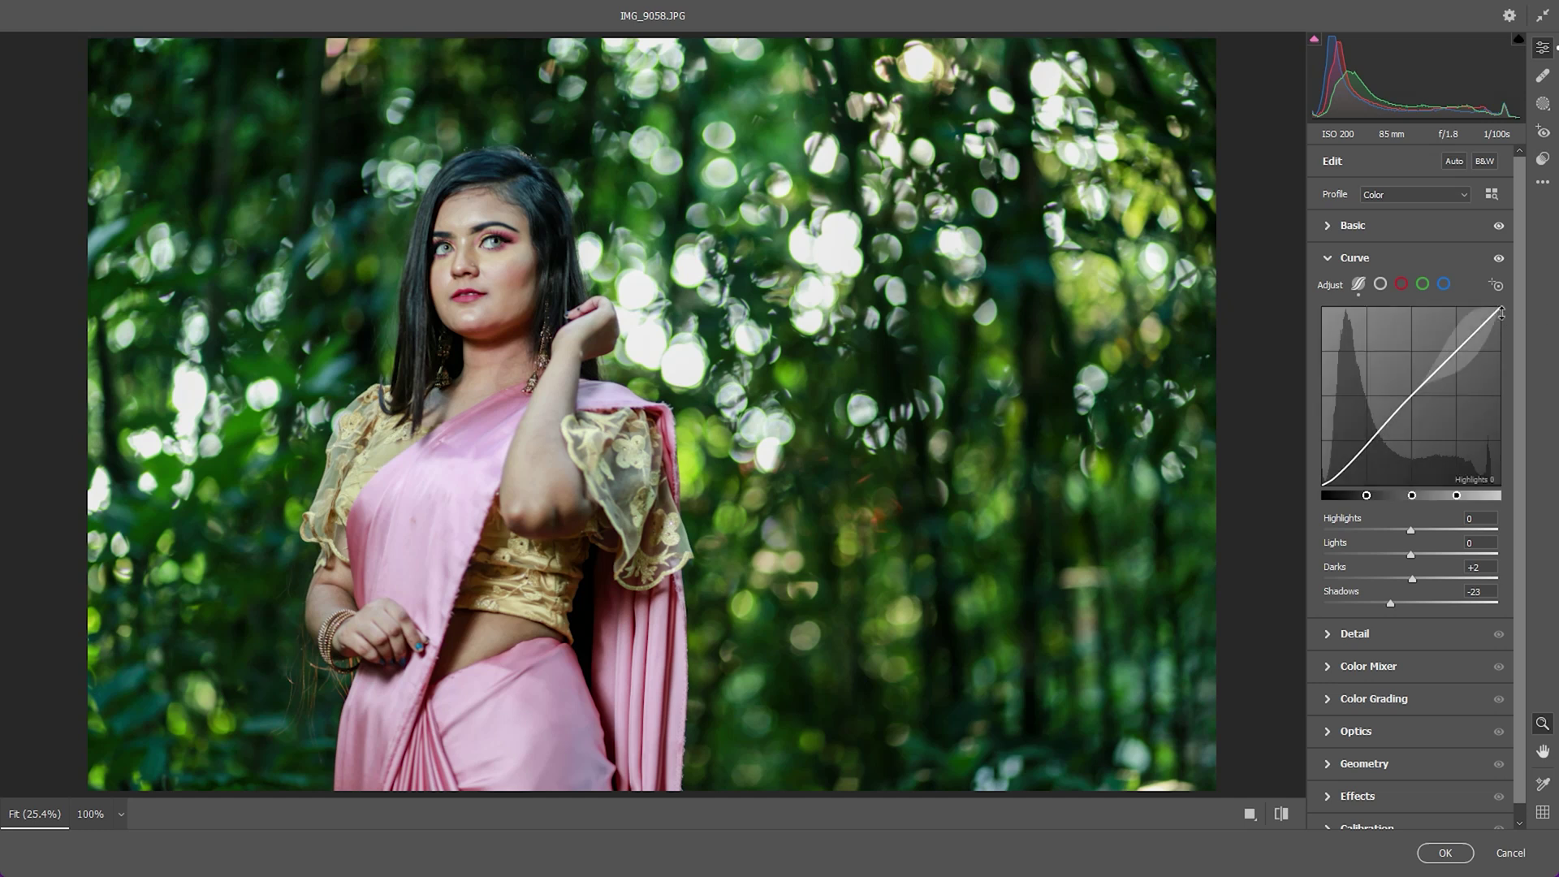
{"action": "left_click_drag", "start_coordinate": [1496, 307], "coordinate": [1496, 310]}
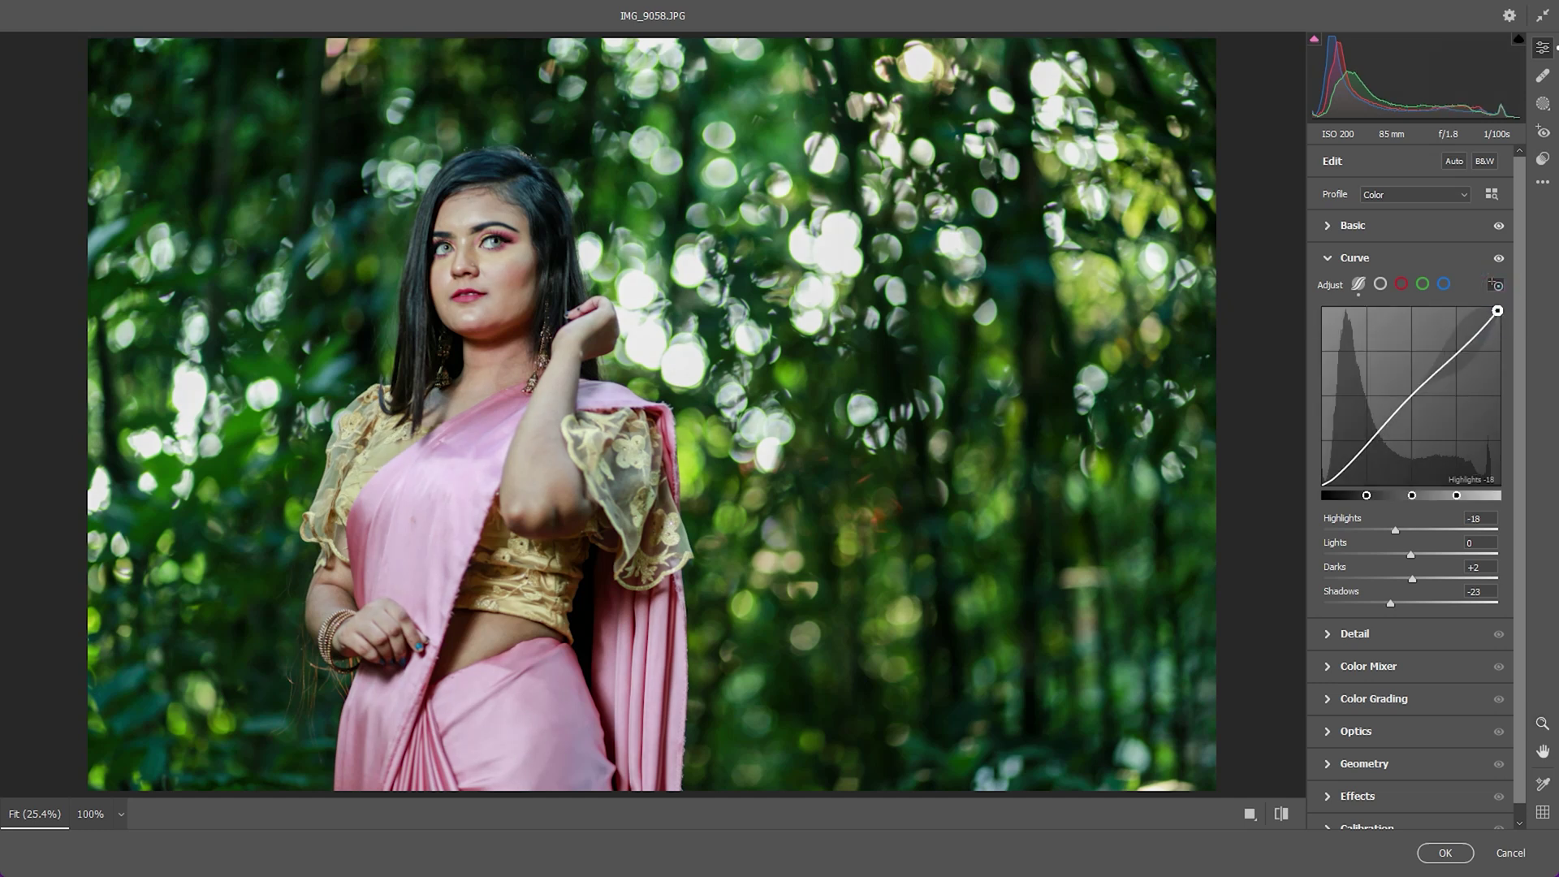
{"action": "mouse_move", "coordinate": [1402, 531]}
{"action": "left_mouse_down"}
{"action": "mouse_move", "coordinate": [1363, 531]}
{"action": "mouse_move", "coordinate": [1413, 530]}
{"action": "left_mouse_up"}
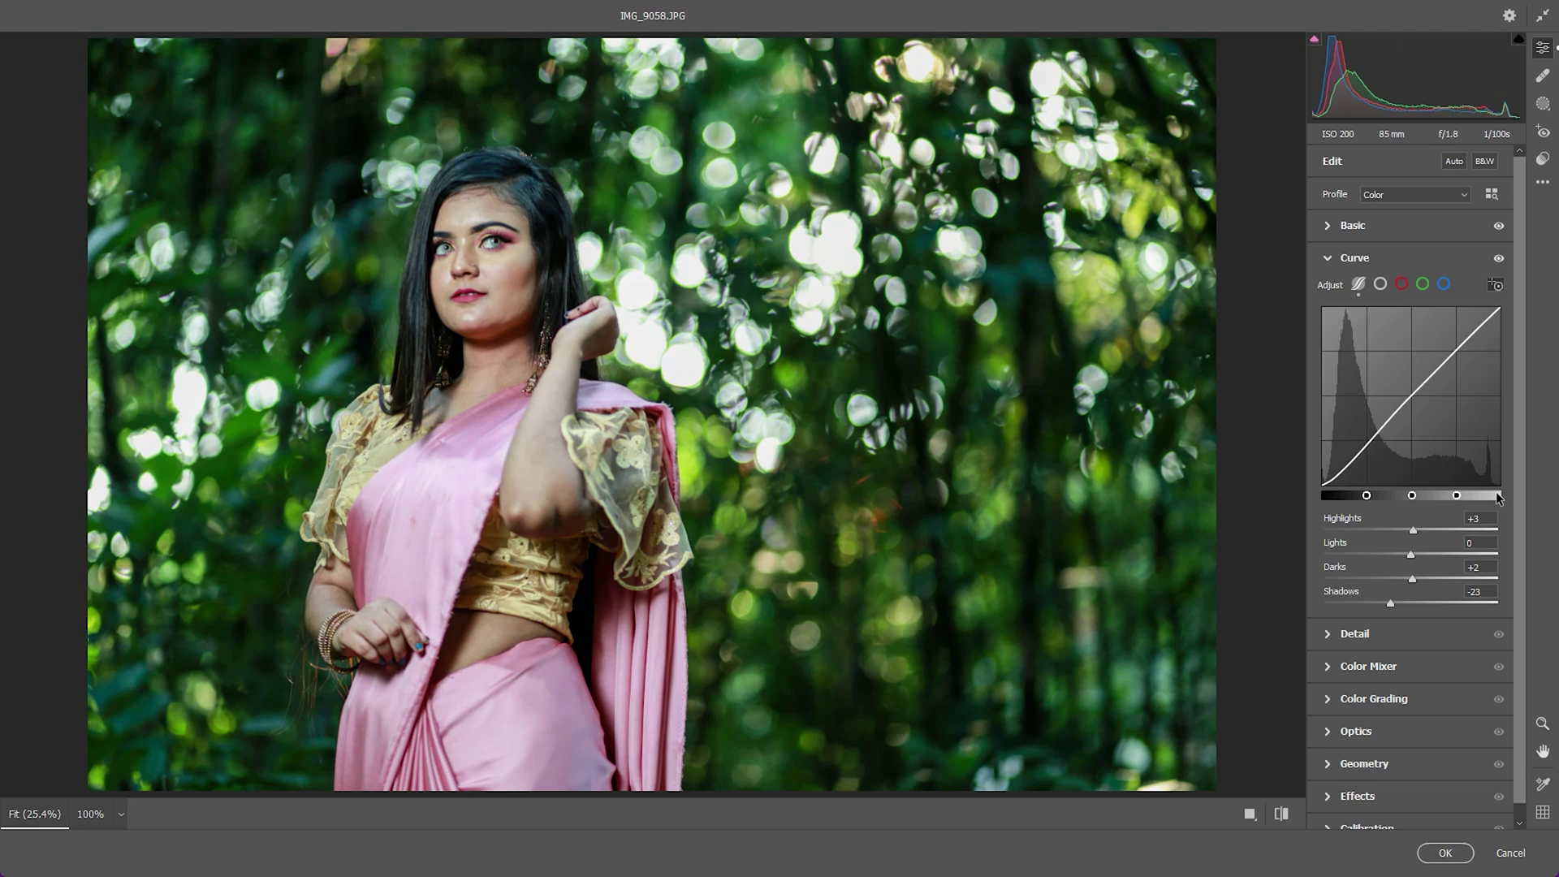
- Tint the shadows blue by raising the blue curve's black point and adding a midpoint
{"action": "left_click", "coordinate": [1444, 284]}
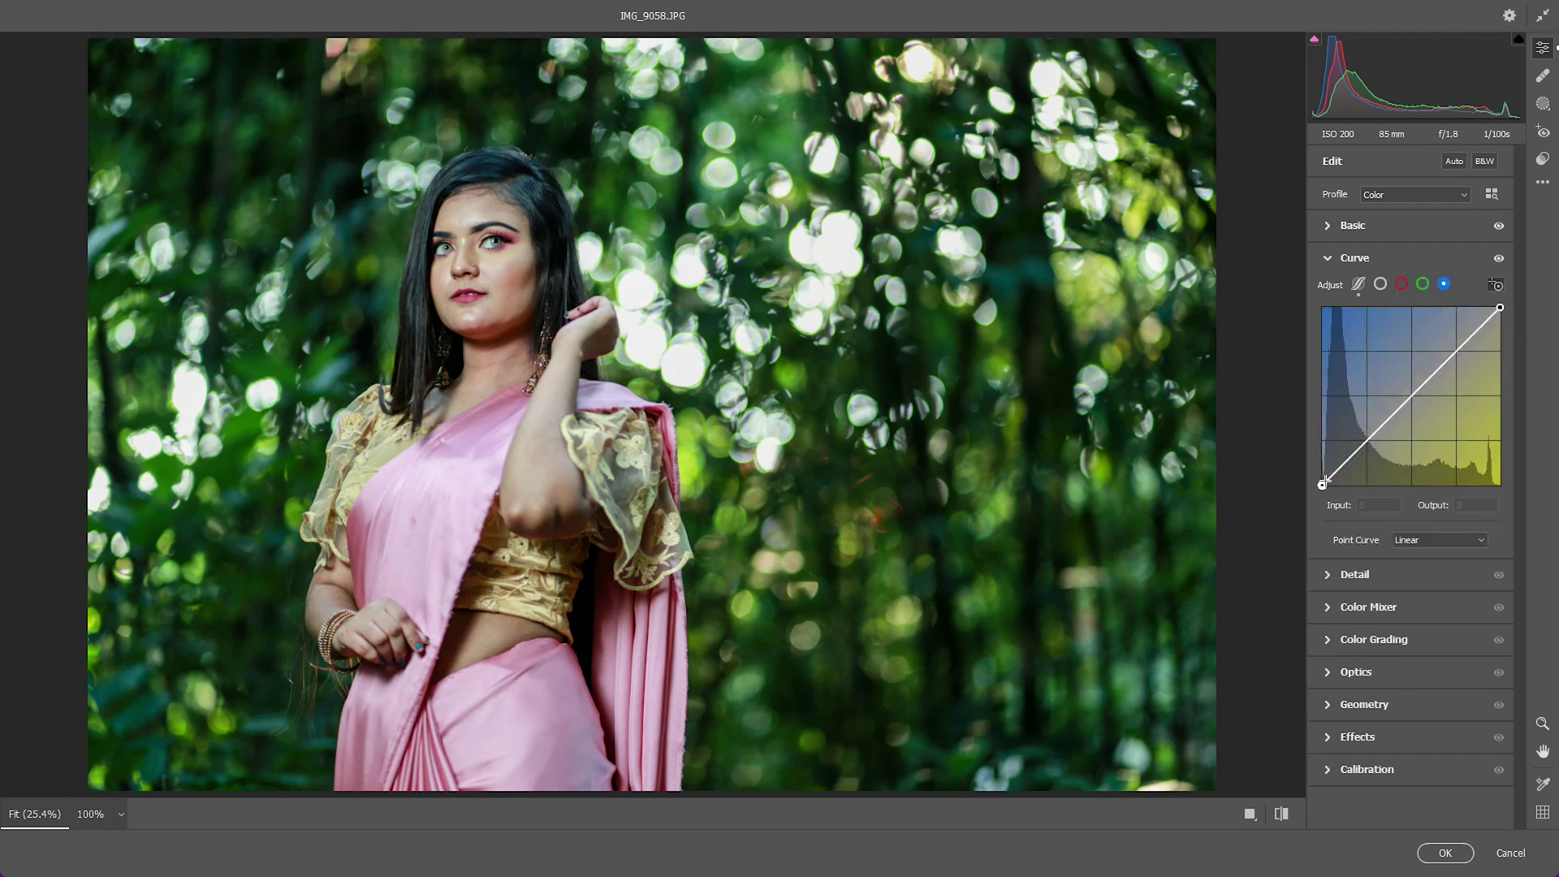
{"action": "left_click_drag", "start_coordinate": [1322, 483], "coordinate": [1323, 478]}
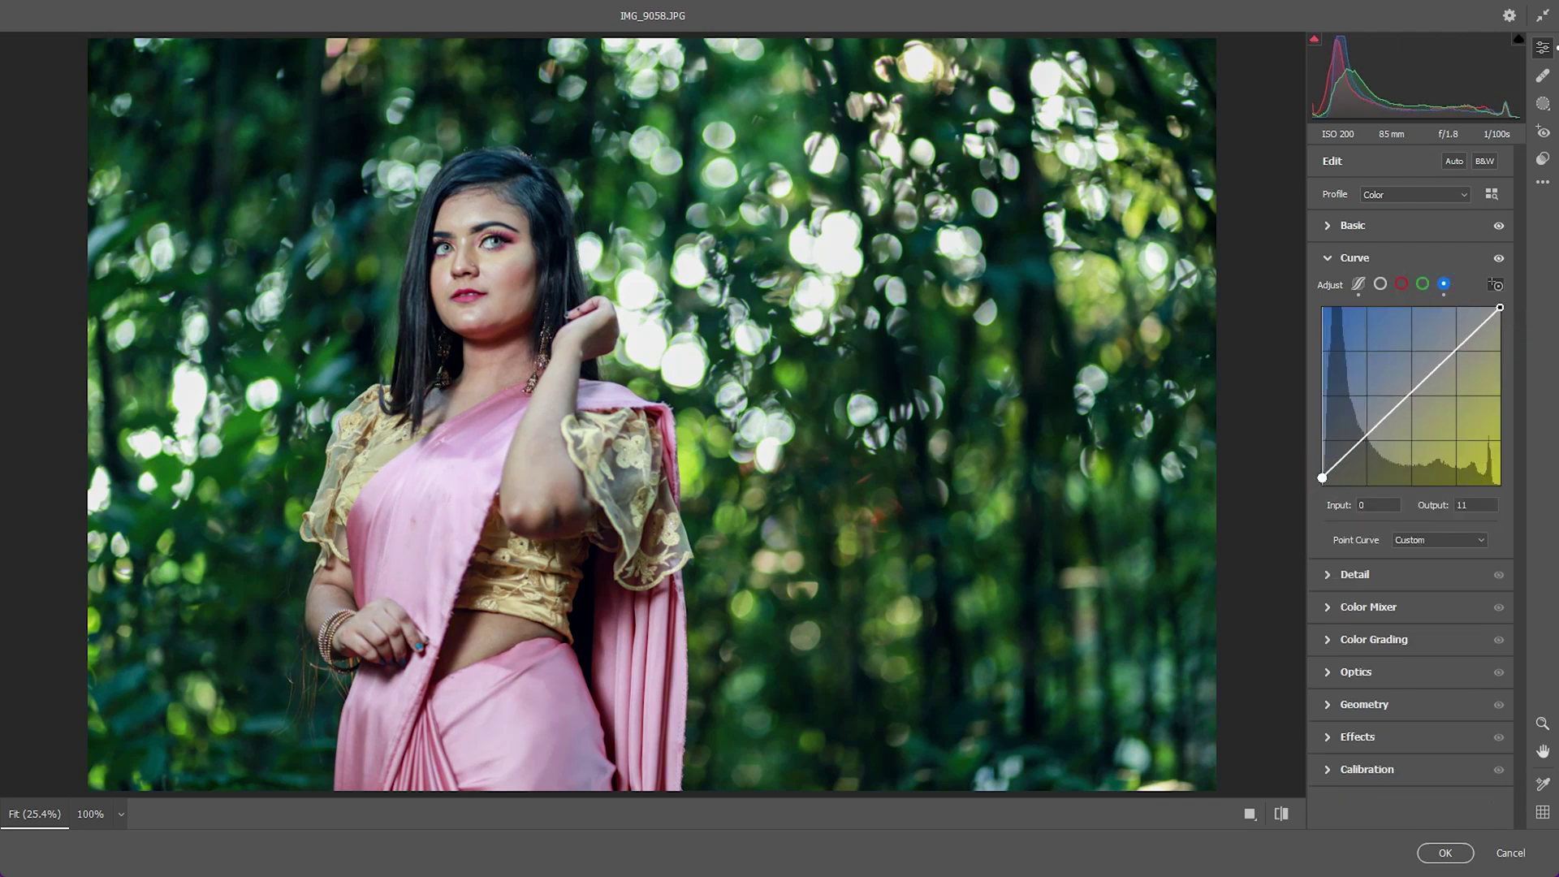
{"action": "left_click", "coordinate": [1414, 397]}
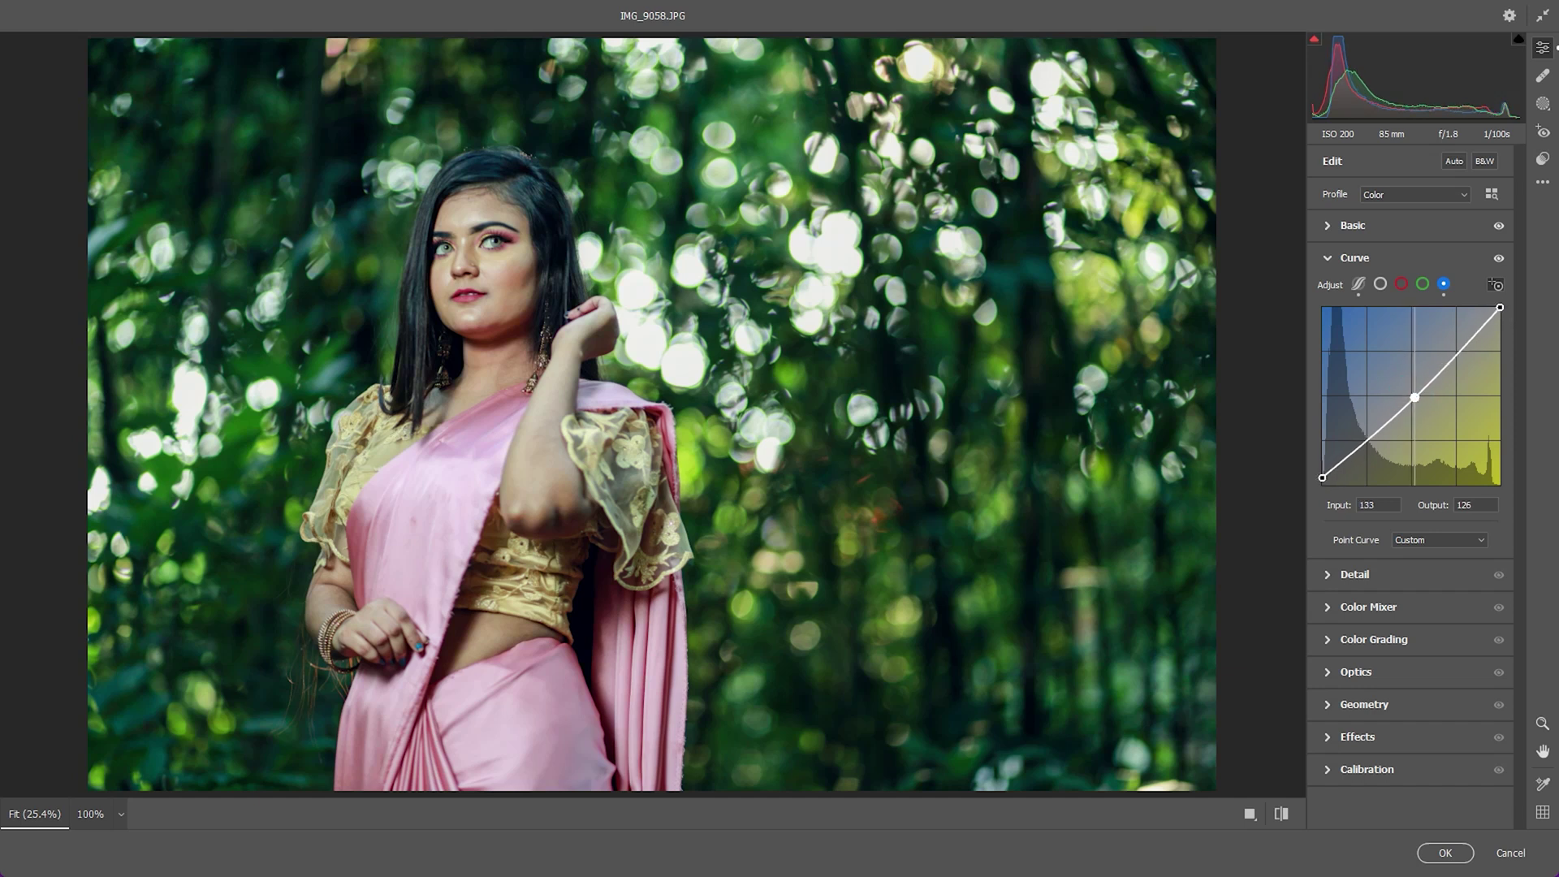
{"action": "left_click_drag", "start_coordinate": [1414, 397], "coordinate": [1413, 396]}
{"action": "left_click", "coordinate": [1380, 575]}
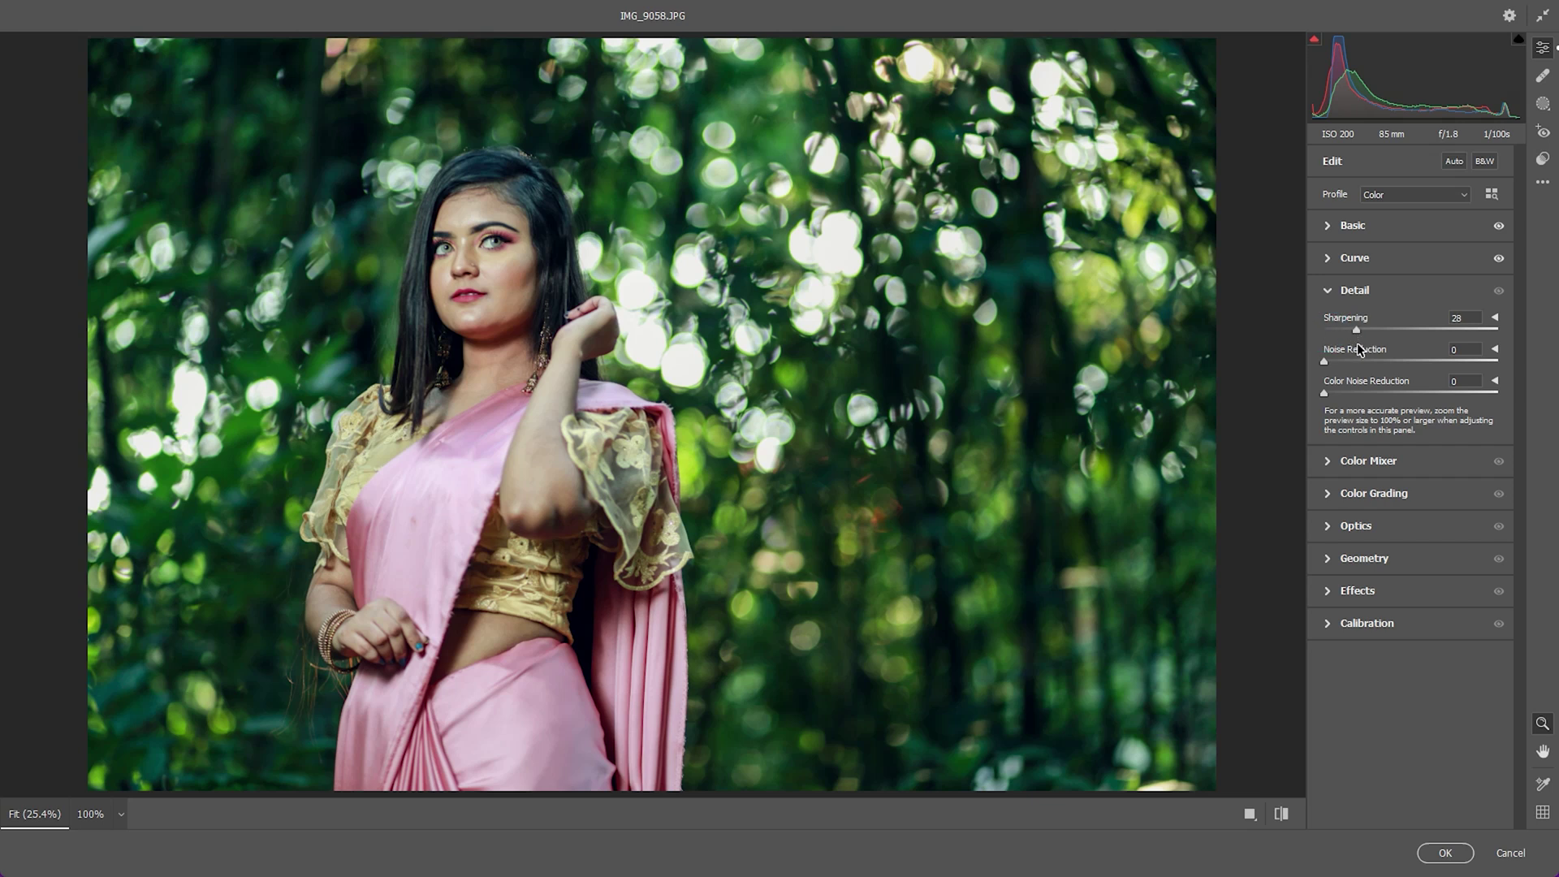
- Set sharpening to 35, boost red and magenta saturation, and desaturate the yellows
{"action": "left_click_drag", "start_coordinate": [1353, 330], "coordinate": [1364, 330]}
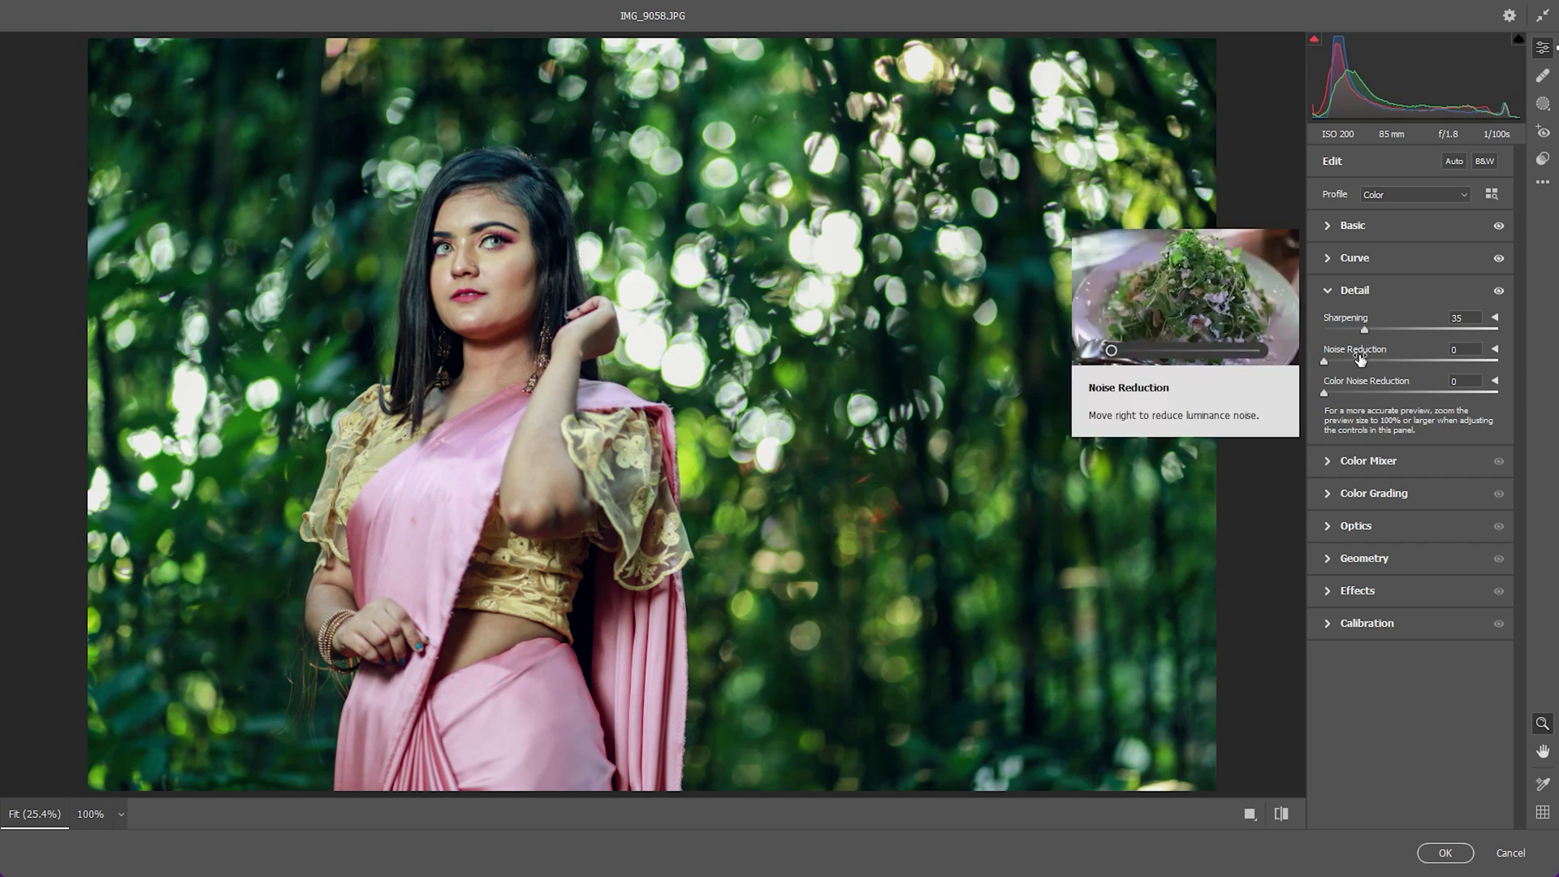
{"action": "left_click", "coordinate": [1391, 460]}
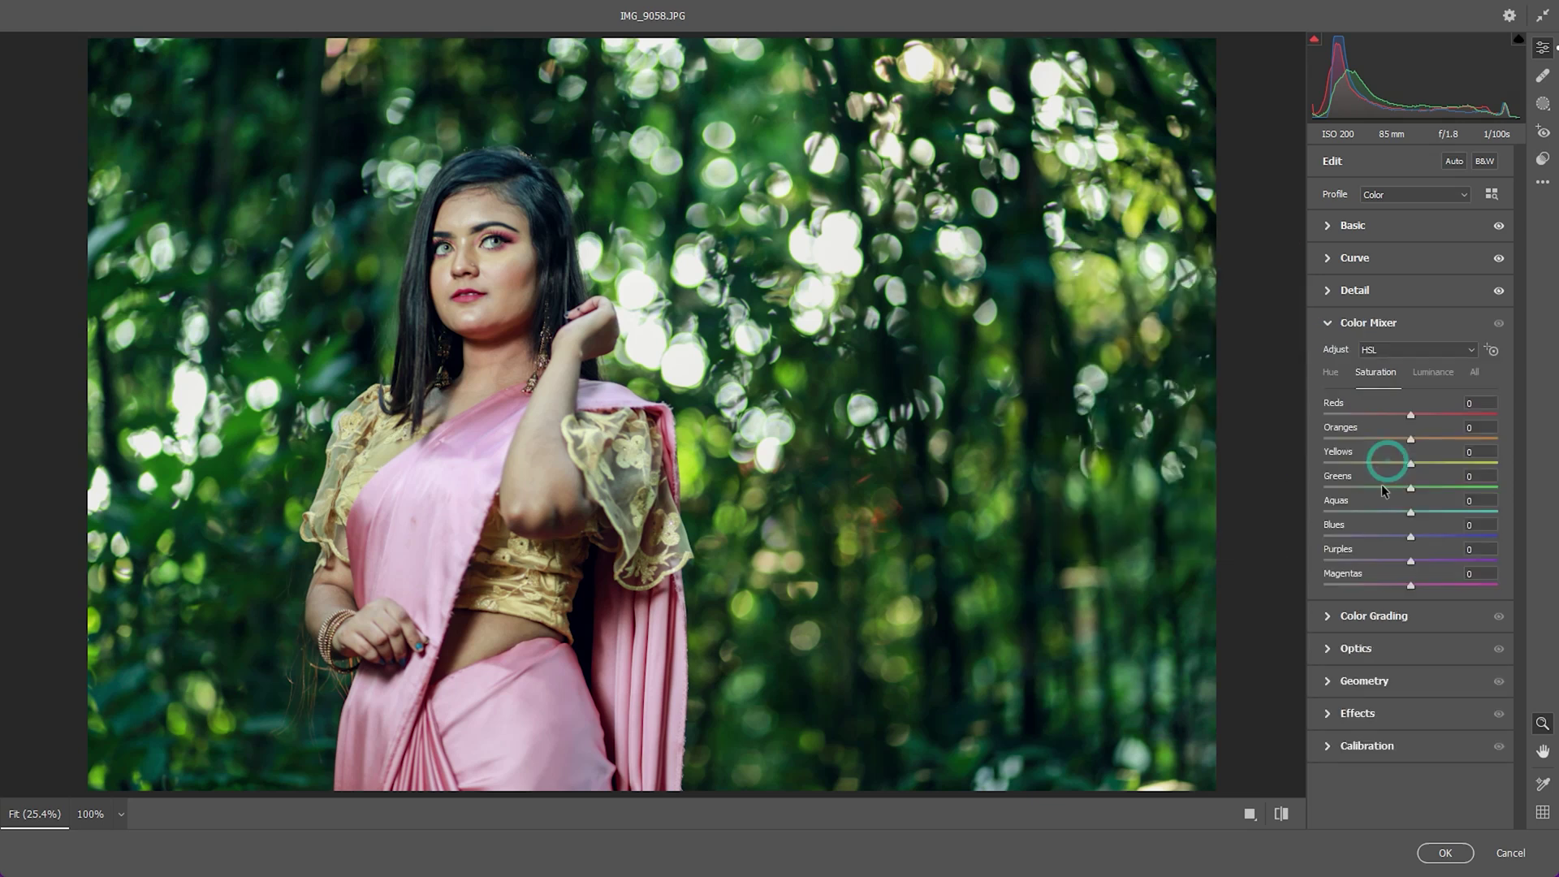
{"action": "mouse_move", "coordinate": [1410, 415]}
{"action": "left_mouse_down"}
{"action": "mouse_move", "coordinate": [1425, 415]}
{"action": "mouse_move", "coordinate": [1419, 441]}
{"action": "left_mouse_up"}
{"action": "left_click_drag", "start_coordinate": [1413, 465], "coordinate": [1370, 491]}
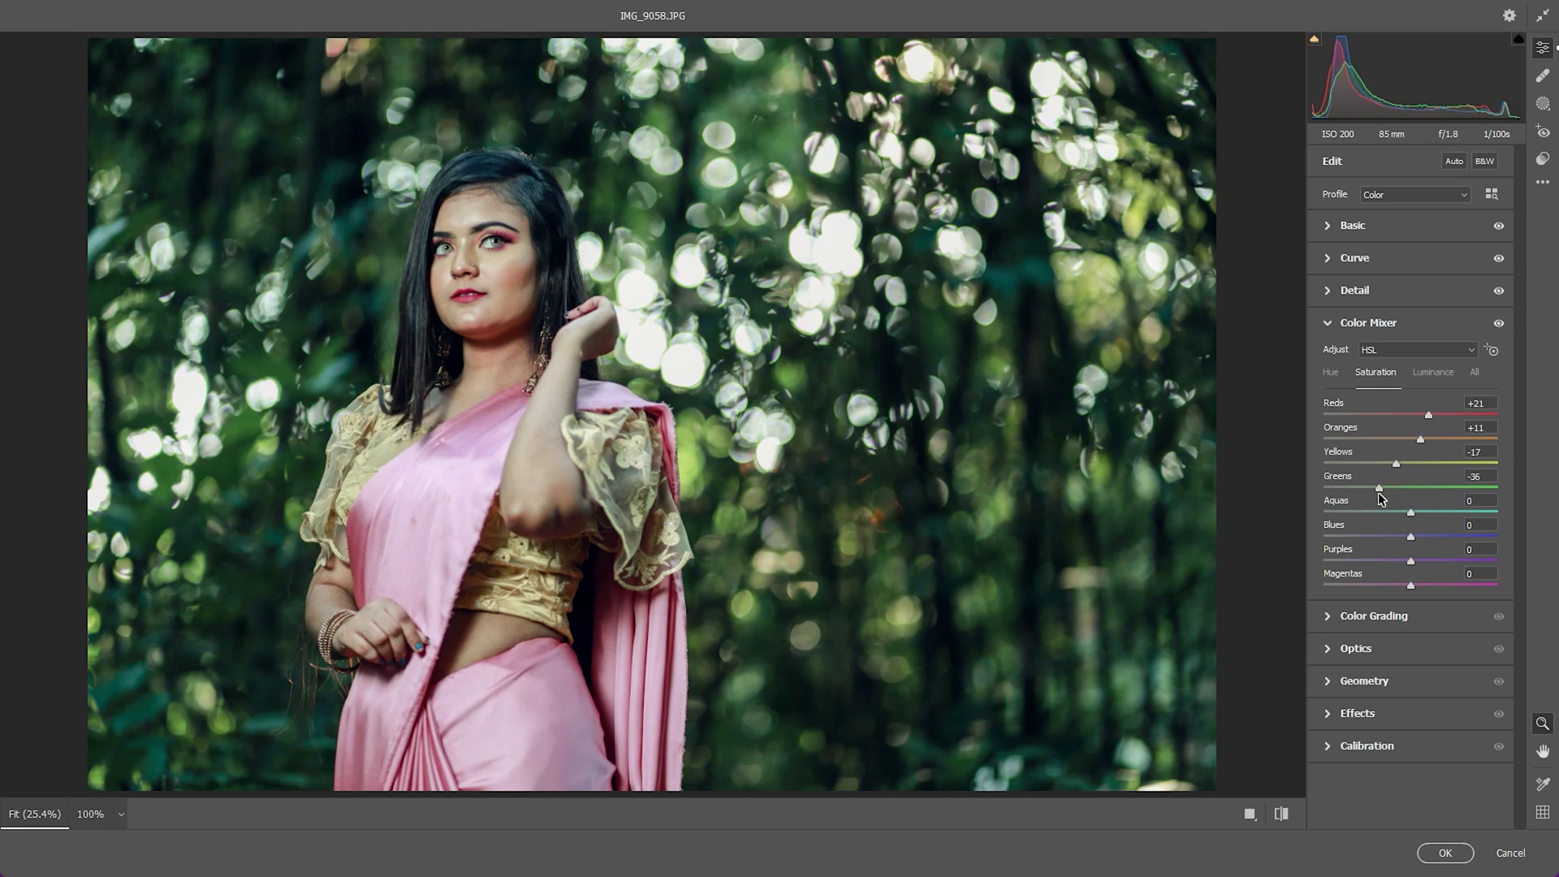
{"action": "mouse_move", "coordinate": [1379, 496]}
{"action": "left_mouse_down"}
{"action": "mouse_move", "coordinate": [1391, 538]}
{"action": "mouse_move", "coordinate": [1357, 537]}
{"action": "left_mouse_up"}
{"action": "left_click_drag", "start_coordinate": [1410, 585], "coordinate": [1431, 586]}
- Darken the reds' luminance and shift the Yellows hue to -64
{"action": "left_click", "coordinate": [1433, 372]}
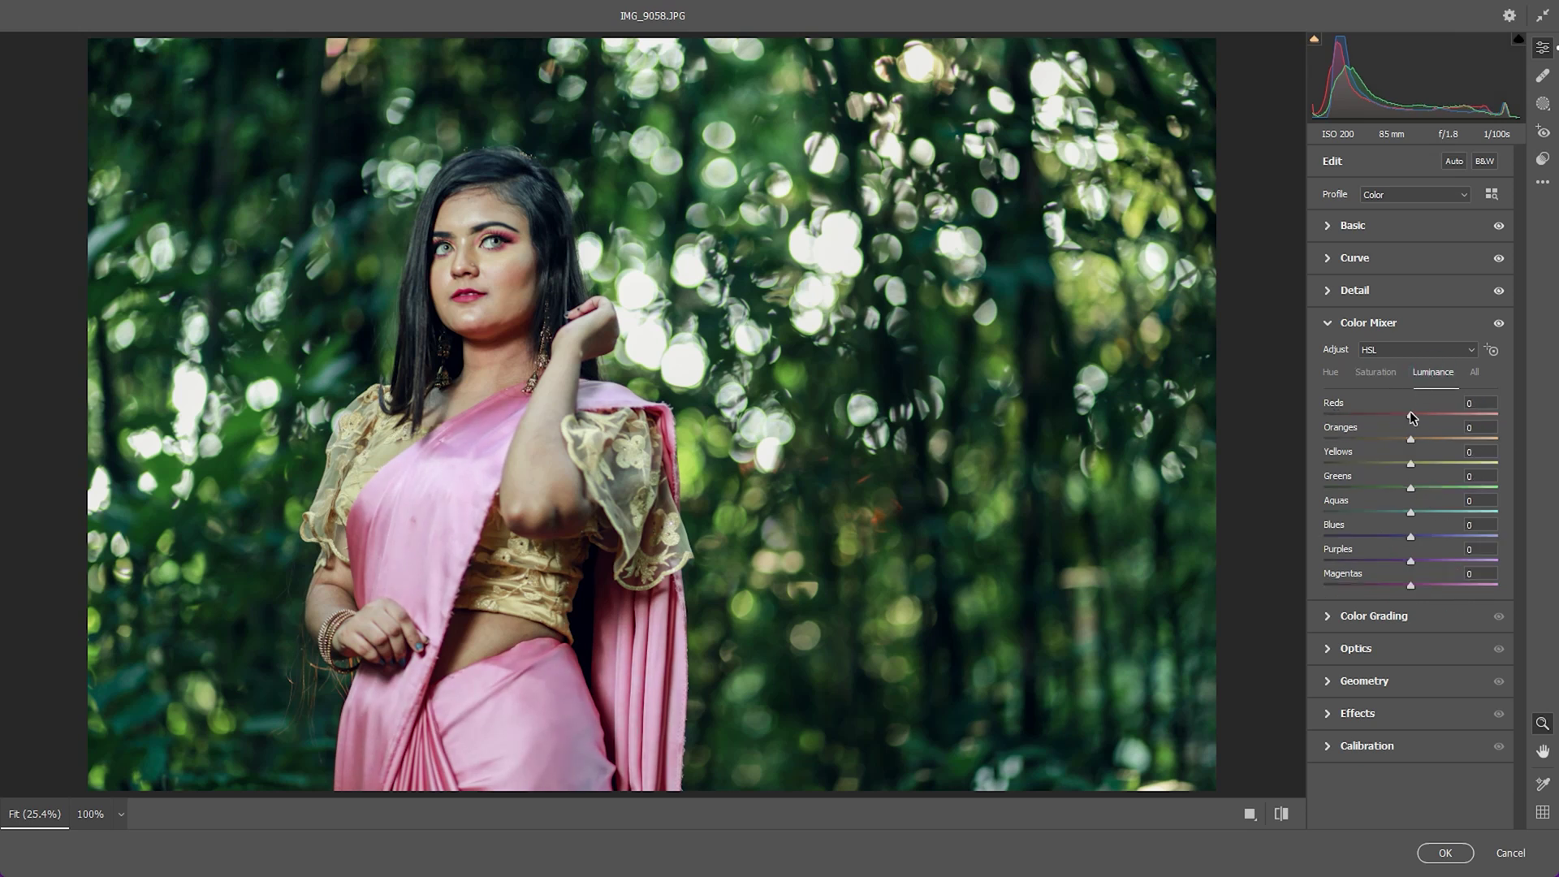
{"action": "mouse_move", "coordinate": [1410, 415]}
{"action": "left_mouse_down"}
{"action": "mouse_move", "coordinate": [1420, 442]}
{"action": "mouse_move", "coordinate": [1380, 488]}
{"action": "mouse_move", "coordinate": [1452, 512]}
{"action": "mouse_move", "coordinate": [1439, 536]}
{"action": "left_mouse_up"}
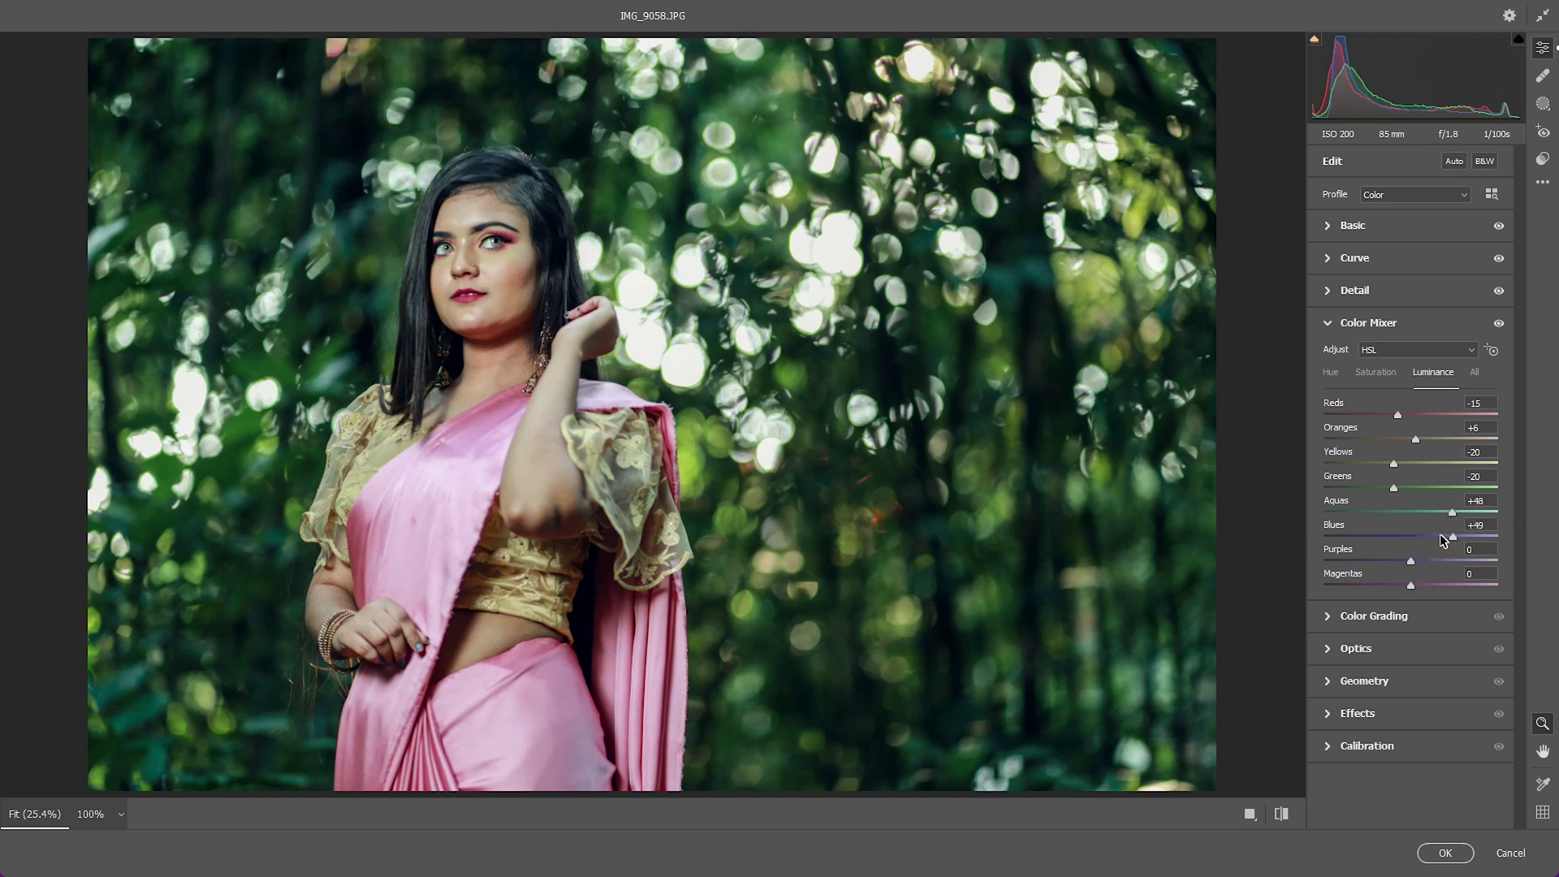
{"action": "left_click", "coordinate": [1330, 372]}
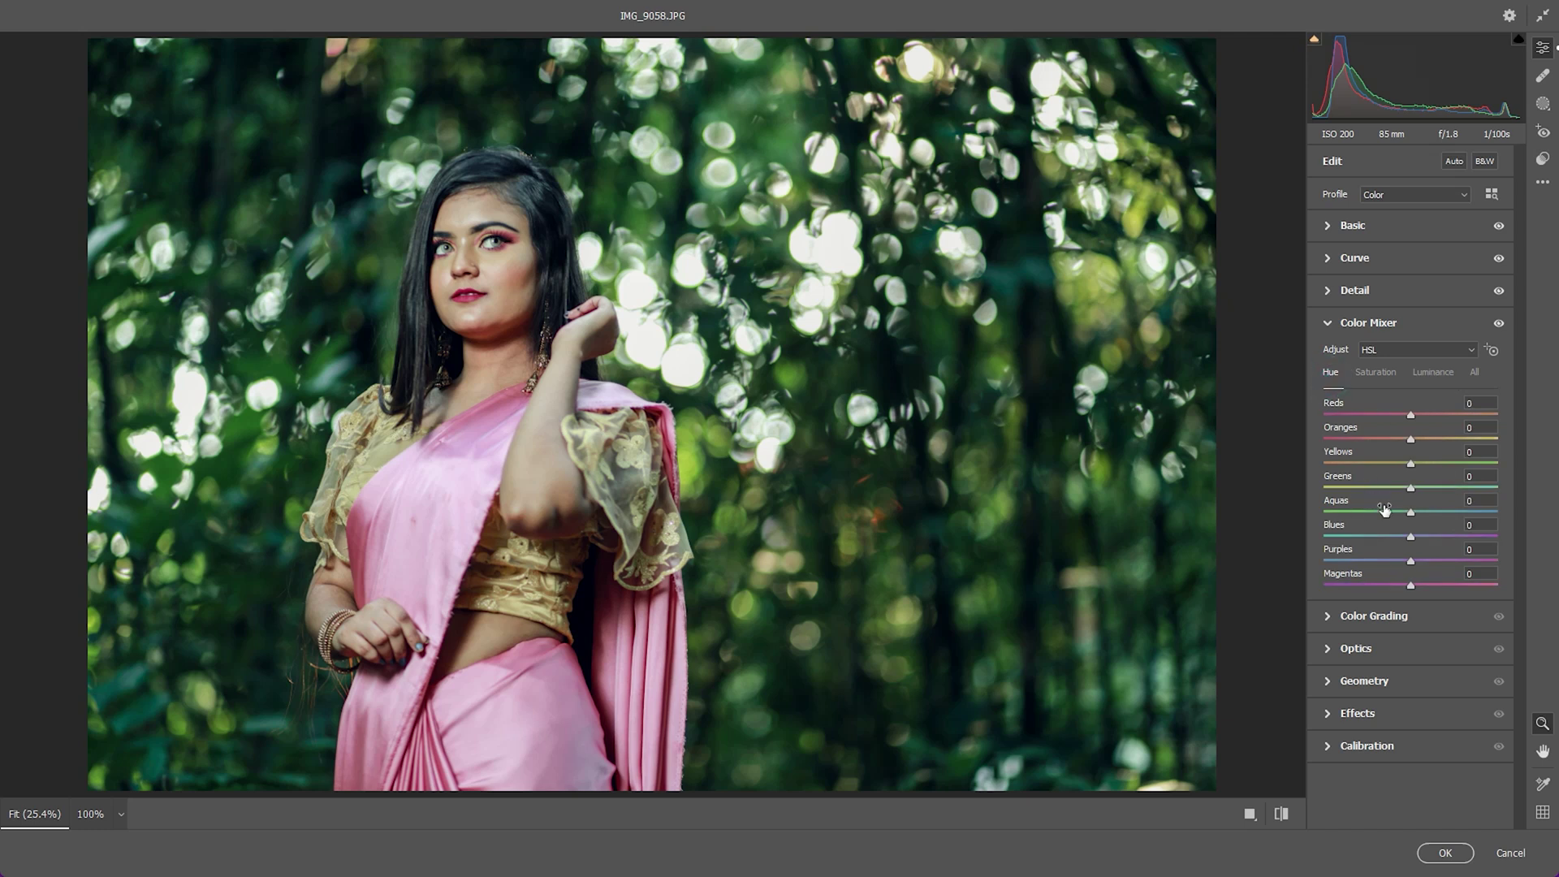
{"action": "left_click_drag", "start_coordinate": [1410, 462], "coordinate": [1386, 463]}
{"action": "mouse_move", "coordinate": [1387, 476]}
{"action": "left_mouse_down"}
{"action": "mouse_move", "coordinate": [1354, 476]}
{"action": "mouse_move", "coordinate": [1426, 498]}
{"action": "left_mouse_up"}
- Set Color Grading blending to 100 and tint the shadows violet at hue 285
{"action": "left_click", "coordinate": [1360, 617]}
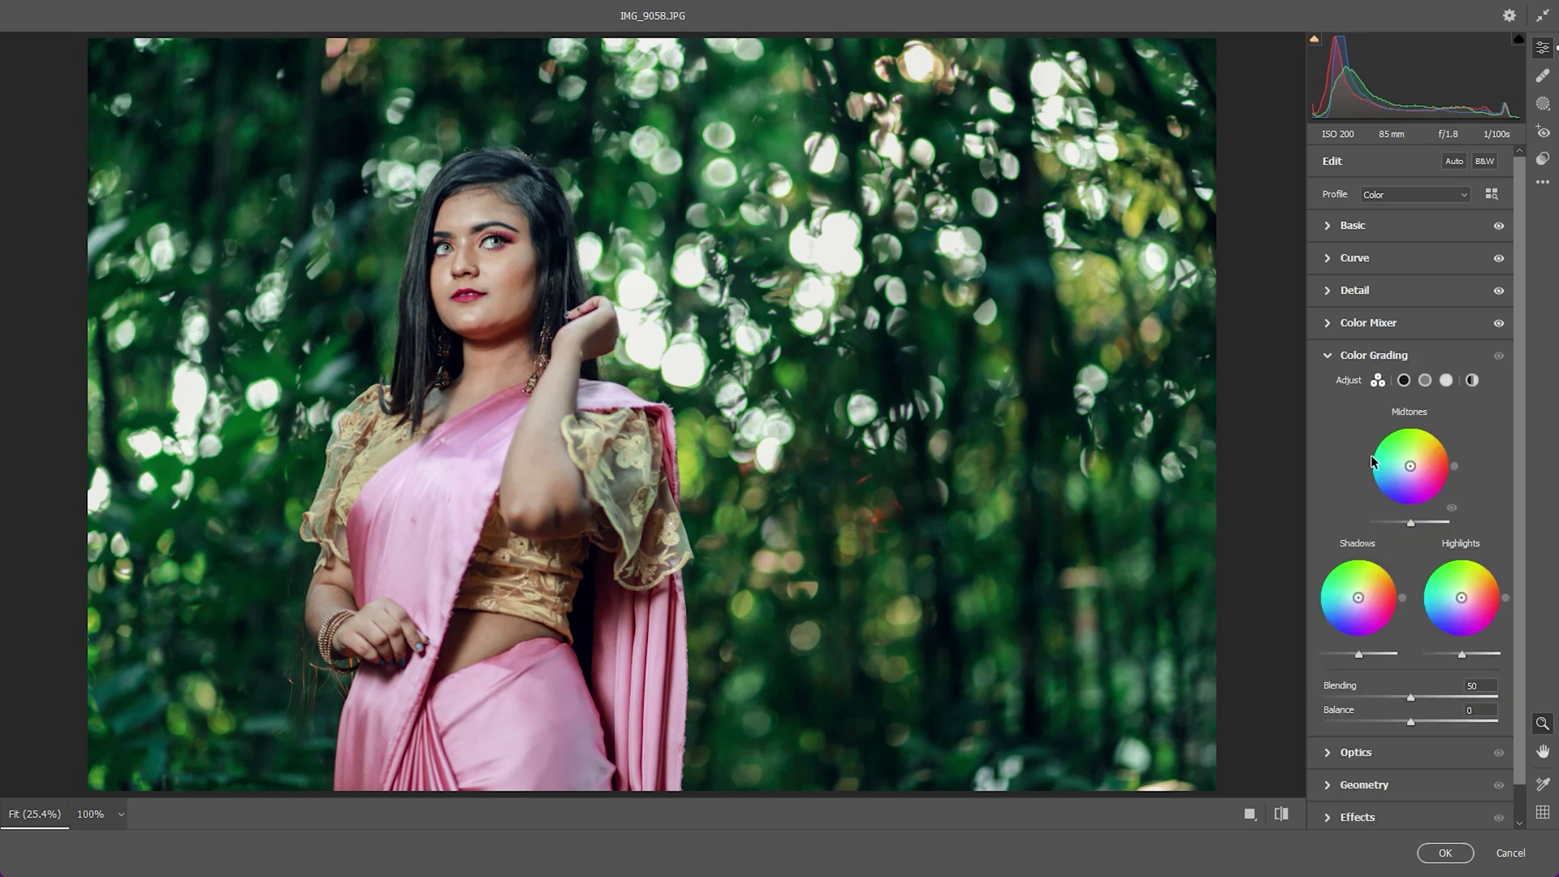
{"action": "left_click_drag", "start_coordinate": [1410, 696], "coordinate": [1552, 699]}
{"action": "left_click", "coordinate": [1403, 379]}
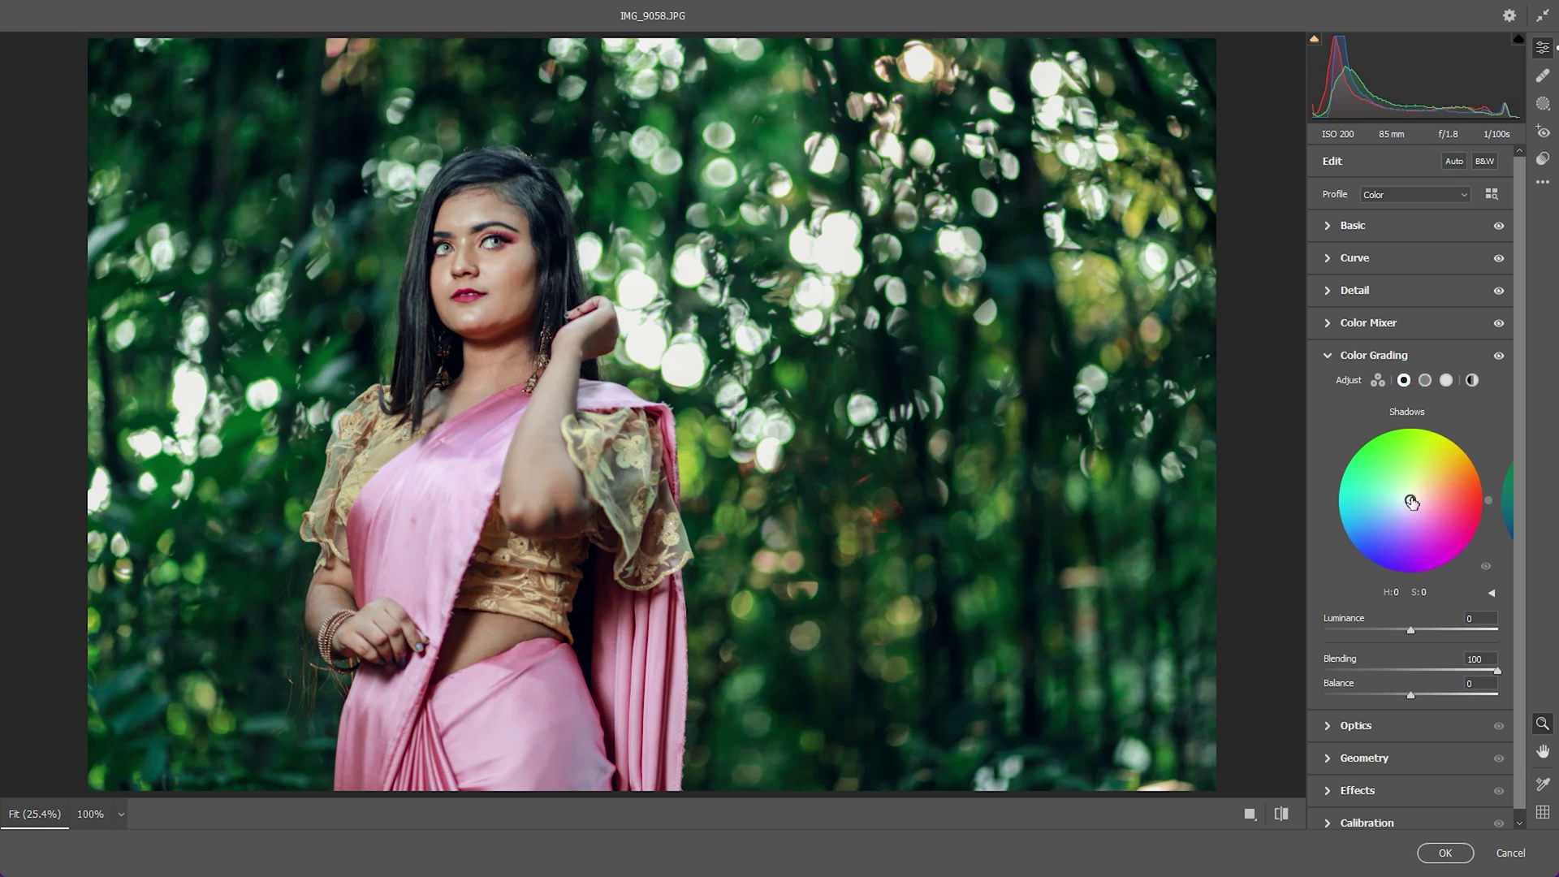
{"action": "left_click_drag", "start_coordinate": [1411, 505], "coordinate": [1409, 504]}
{"action": "left_click_drag", "start_coordinate": [1410, 504], "coordinate": [1415, 508]}
{"action": "left_click_drag", "start_coordinate": [1425, 576], "coordinate": [1435, 578]}
- Tint highlights warm yellow, midtones yellow-orange, and add a slight global yellow tint
{"action": "left_click", "coordinate": [1446, 381]}
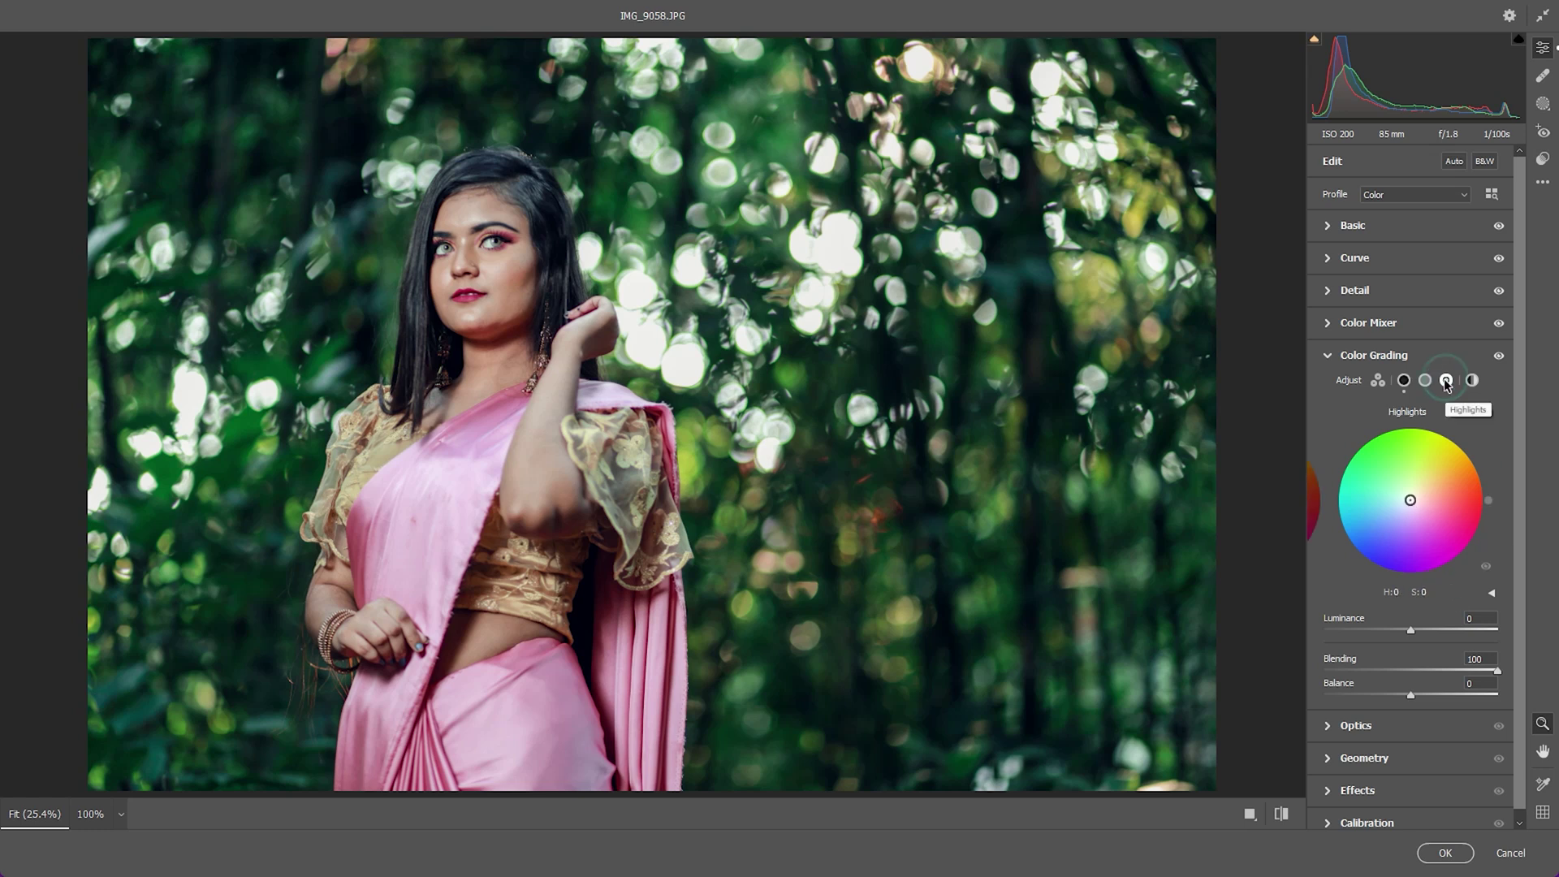
{"action": "left_click_drag", "start_coordinate": [1410, 501], "coordinate": [1440, 441]}
{"action": "left_click", "coordinate": [1425, 379]}
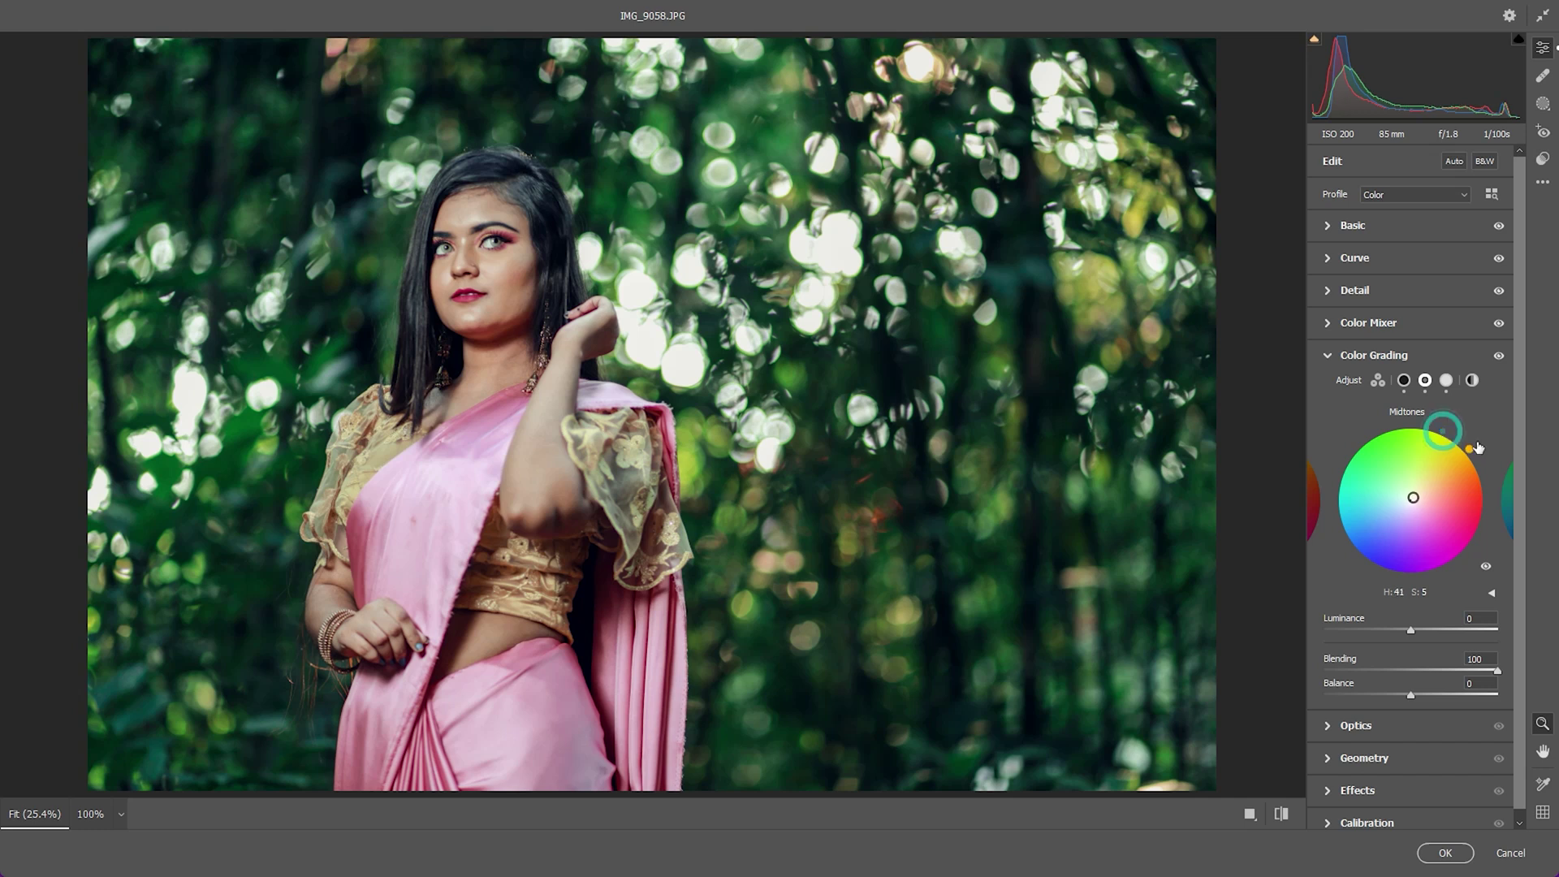
{"action": "left_click_drag", "start_coordinate": [1445, 430], "coordinate": [1459, 439]}
{"action": "left_click", "coordinate": [1472, 380]}
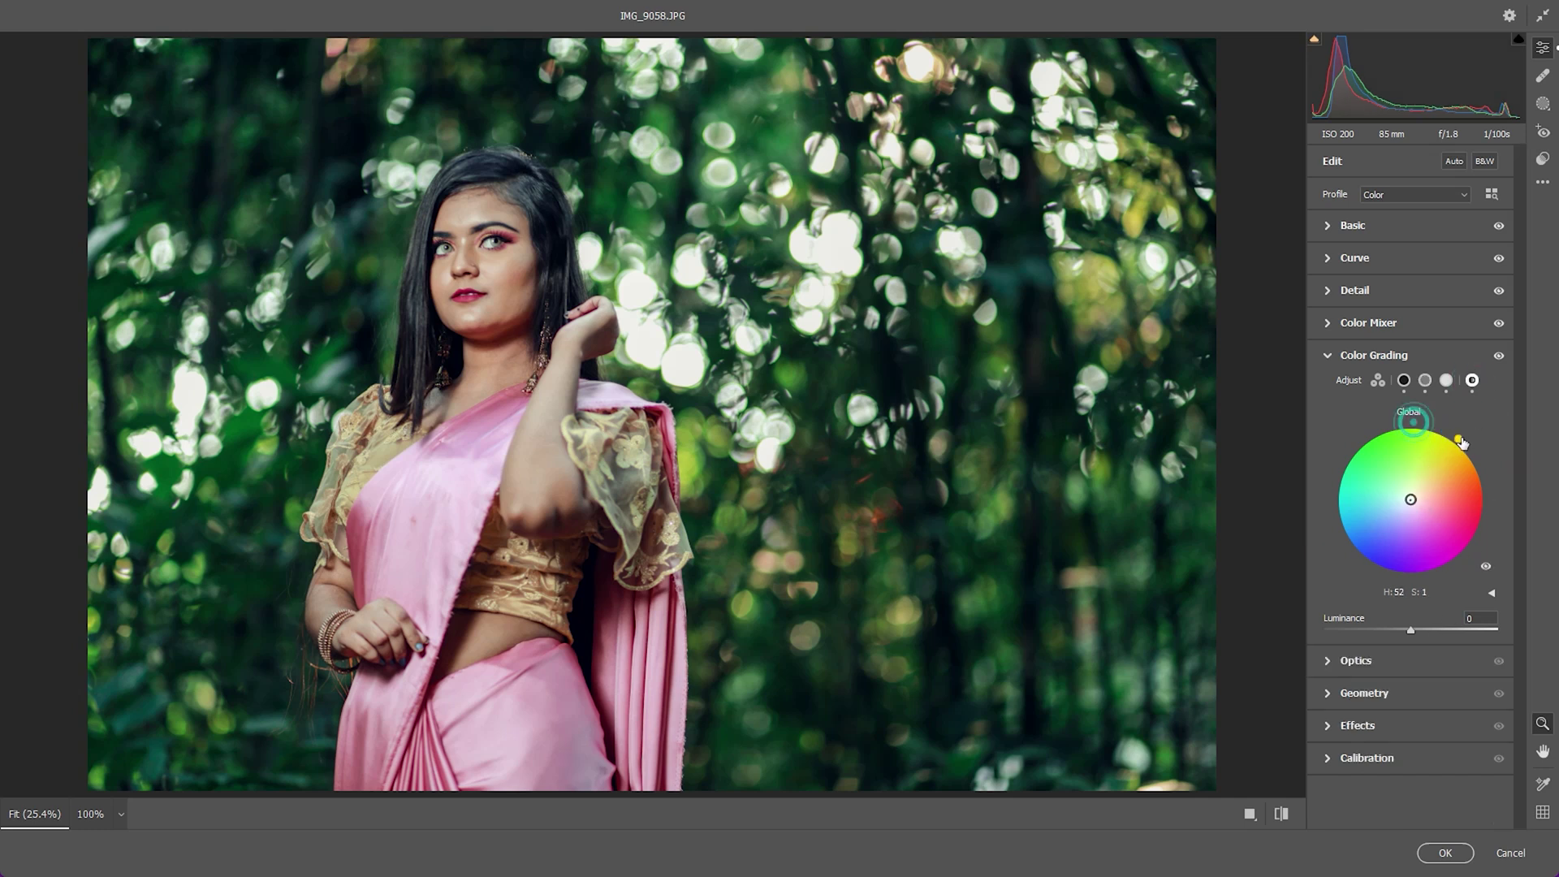
{"action": "left_click_drag", "start_coordinate": [1410, 499], "coordinate": [1413, 495]}
- Add a subtle -4 dark vignette to the corners
{"action": "left_click", "coordinate": [1372, 662]}
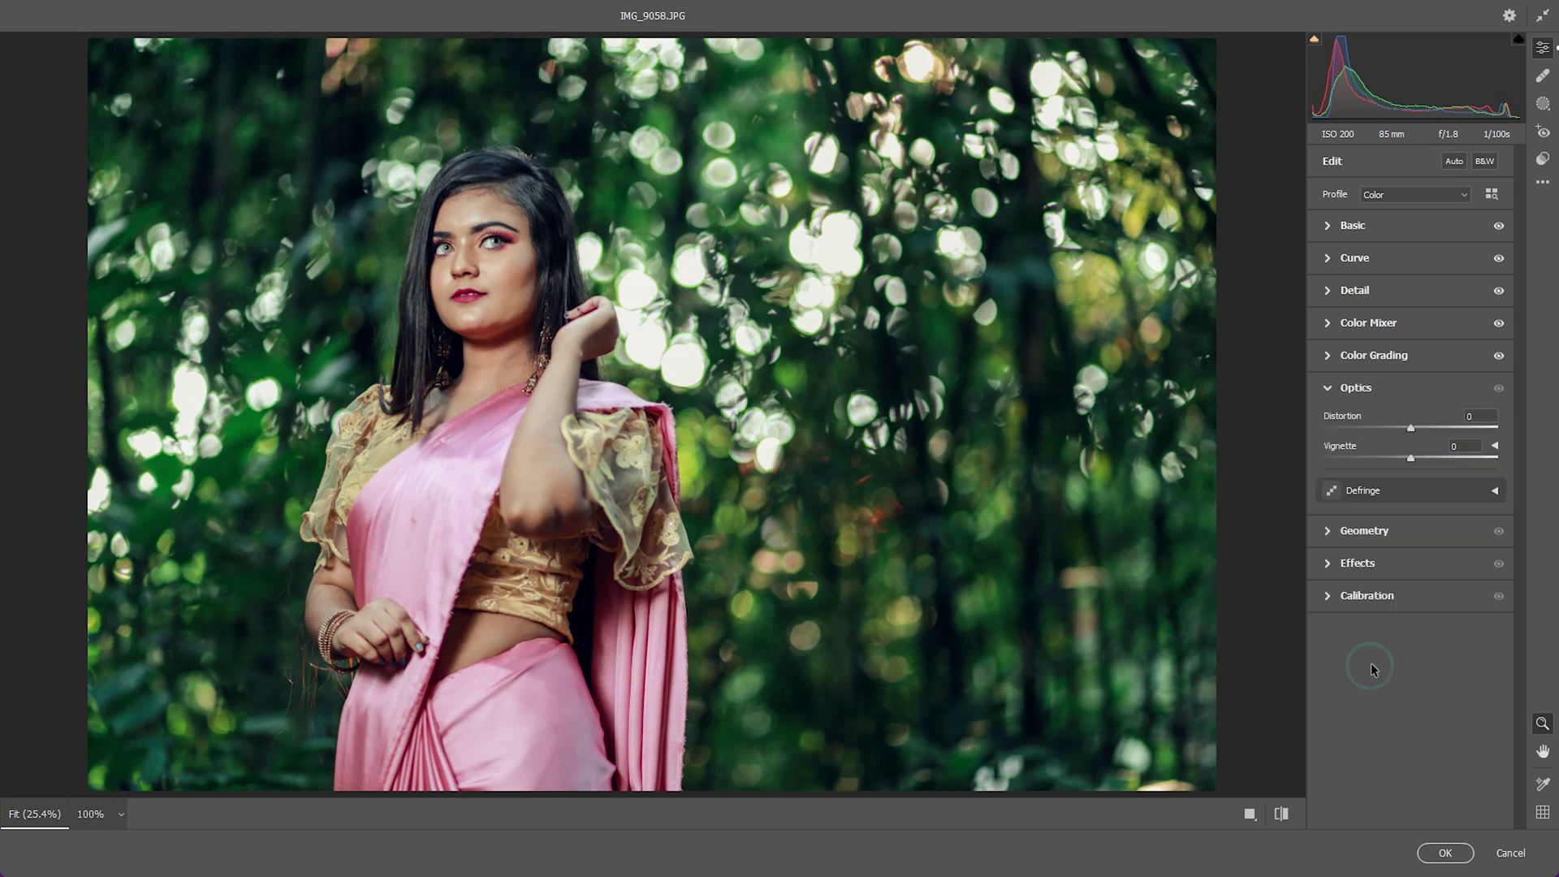
{"action": "left_click", "coordinate": [1380, 532]}
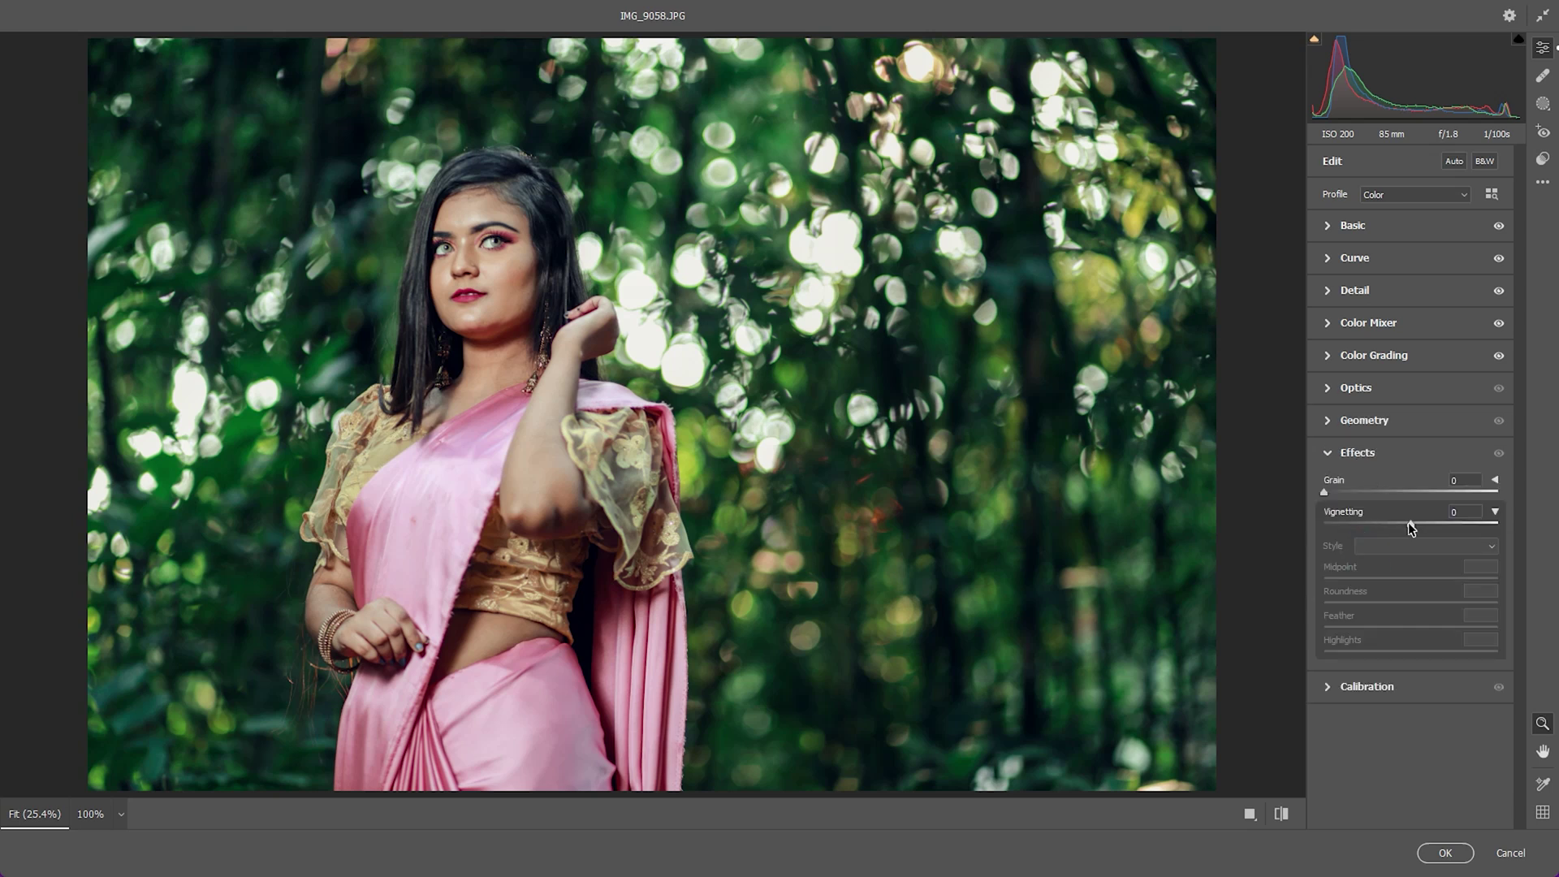
{"action": "left_click_drag", "start_coordinate": [1410, 527], "coordinate": [1408, 529]}
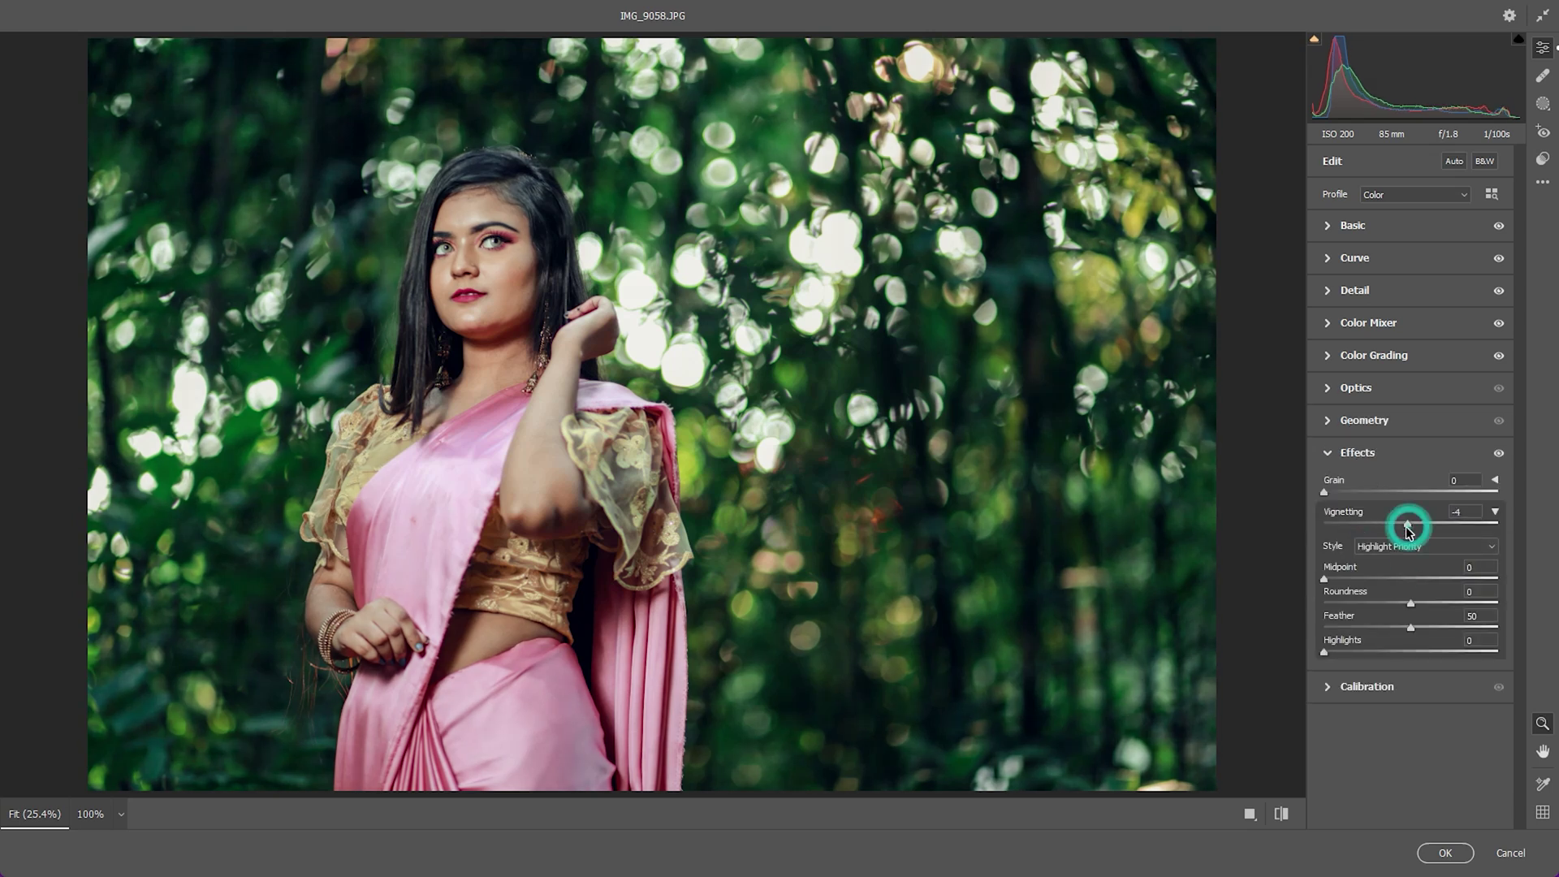
- Set Calibration primaries: Red +7/-27, Green -36/+12, Blue -30/+21 hue/saturation
{"action": "left_click", "coordinate": [1398, 686]}
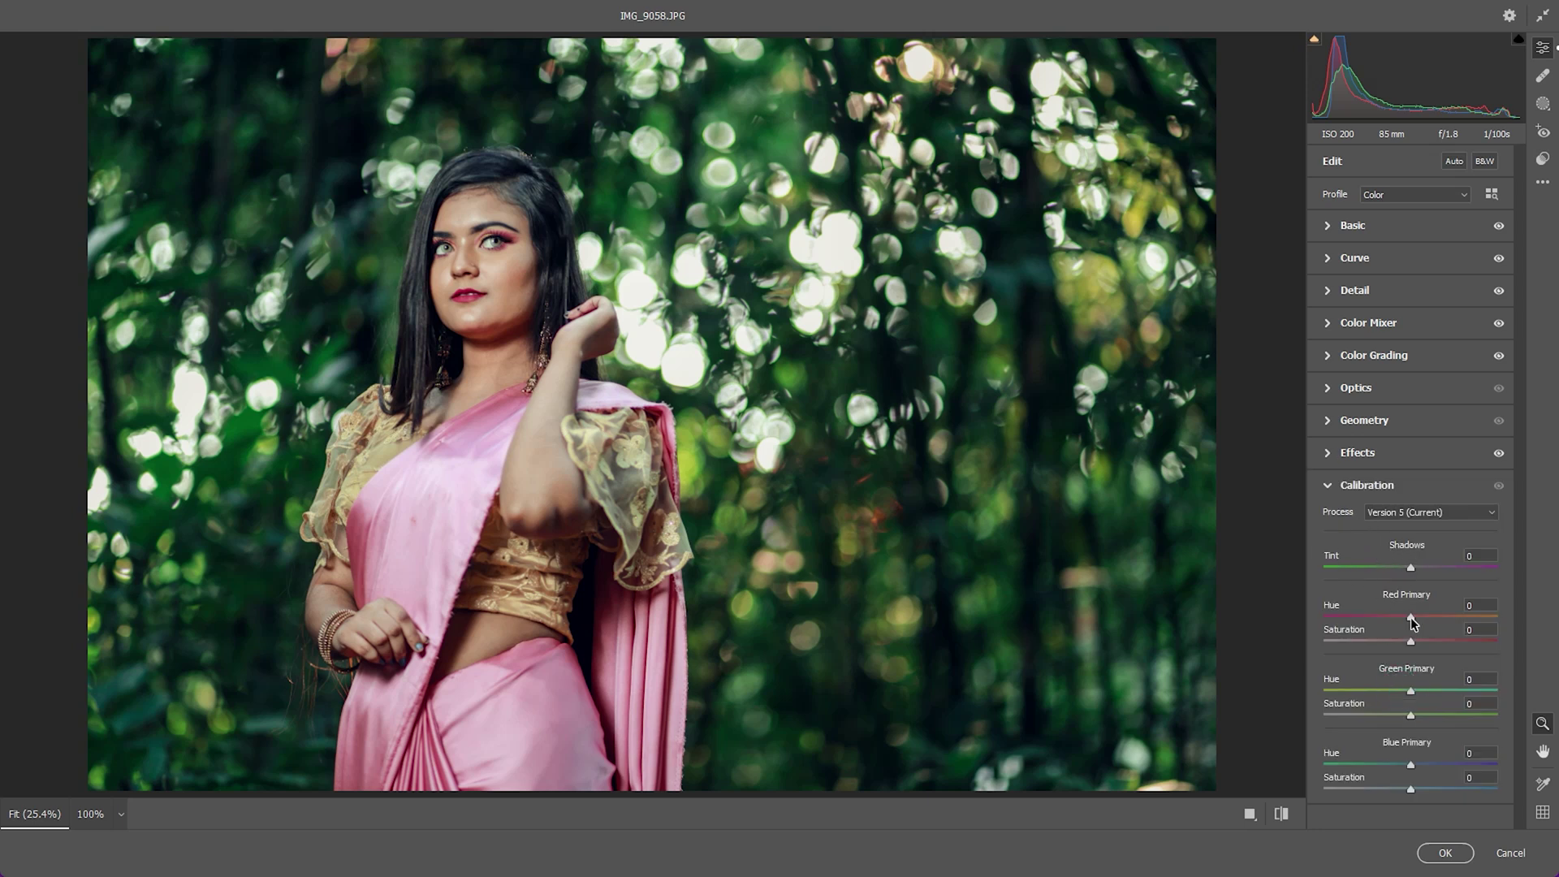
{"action": "mouse_move", "coordinate": [1411, 617]}
{"action": "left_mouse_down"}
{"action": "mouse_move", "coordinate": [1355, 691]}
{"action": "mouse_move", "coordinate": [1371, 691]}
{"action": "left_mouse_up"}
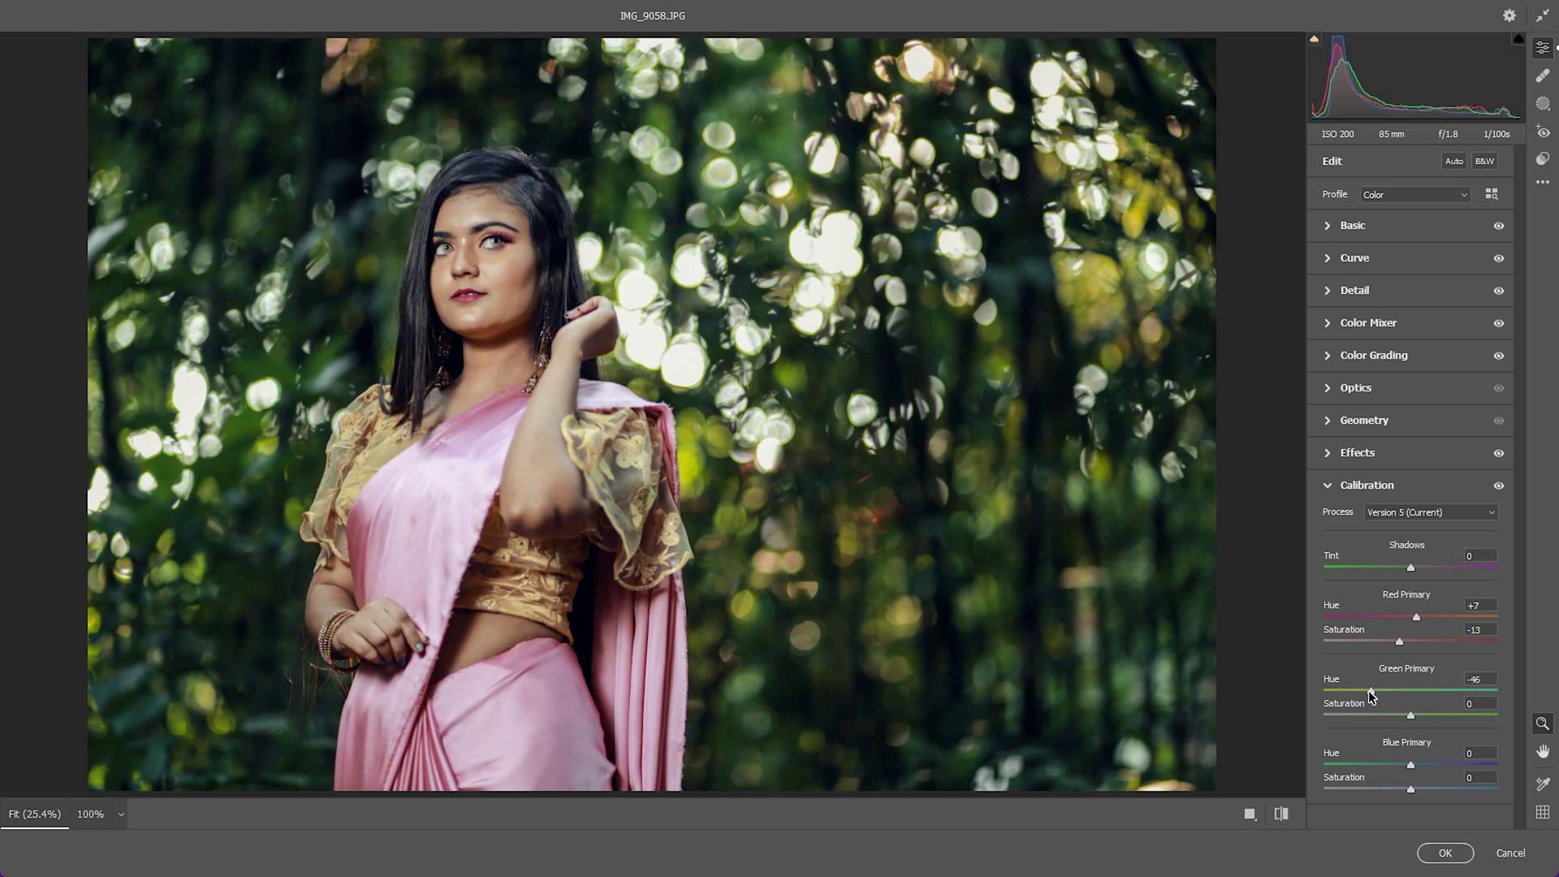
{"action": "mouse_move", "coordinate": [1371, 691]}
{"action": "left_mouse_down"}
{"action": "mouse_move", "coordinate": [1457, 715]}
{"action": "mouse_move", "coordinate": [1365, 691]}
{"action": "mouse_move", "coordinate": [1380, 692]}
{"action": "left_mouse_up"}
{"action": "left_click_drag", "start_coordinate": [1408, 761], "coordinate": [1393, 764]}
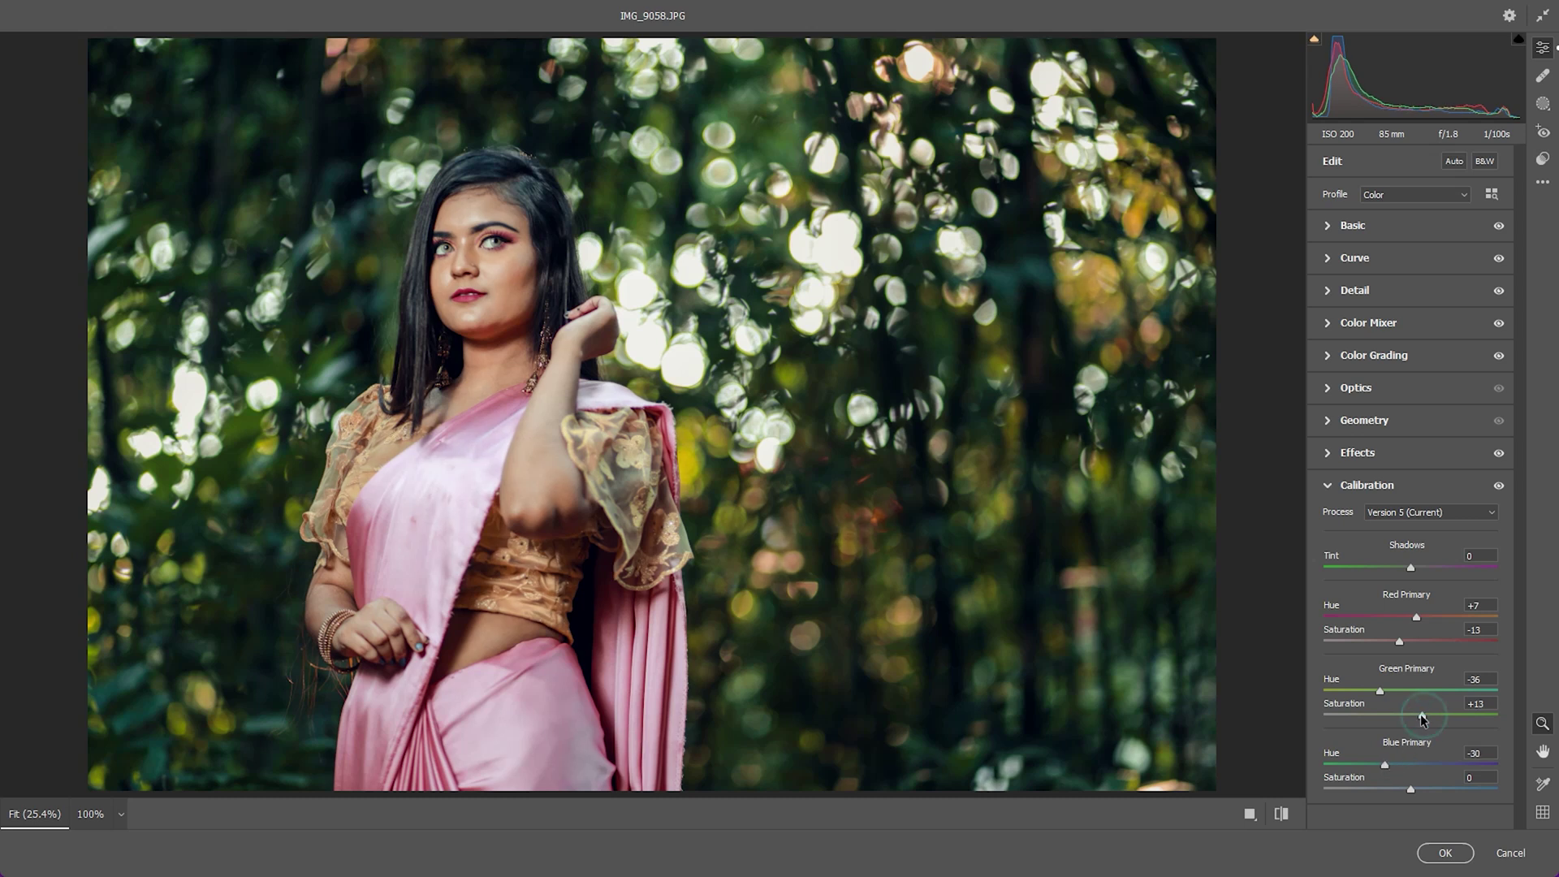
{"action": "left_click_drag", "start_coordinate": [1421, 714], "coordinate": [1419, 714]}
{"action": "mouse_move", "coordinate": [1409, 791]}
{"action": "left_mouse_down"}
{"action": "mouse_move", "coordinate": [1395, 790]}
{"action": "mouse_move", "coordinate": [1426, 789]}
{"action": "left_mouse_up"}
- Lower Red Primary saturation to -30 and darken Purples to -37 and Magentas to -27 luminance
{"action": "left_click_drag", "start_coordinate": [1399, 641], "coordinate": [1386, 648]}
{"action": "left_click", "coordinate": [1385, 355]}
{"action": "left_click", "coordinate": [1368, 322]}
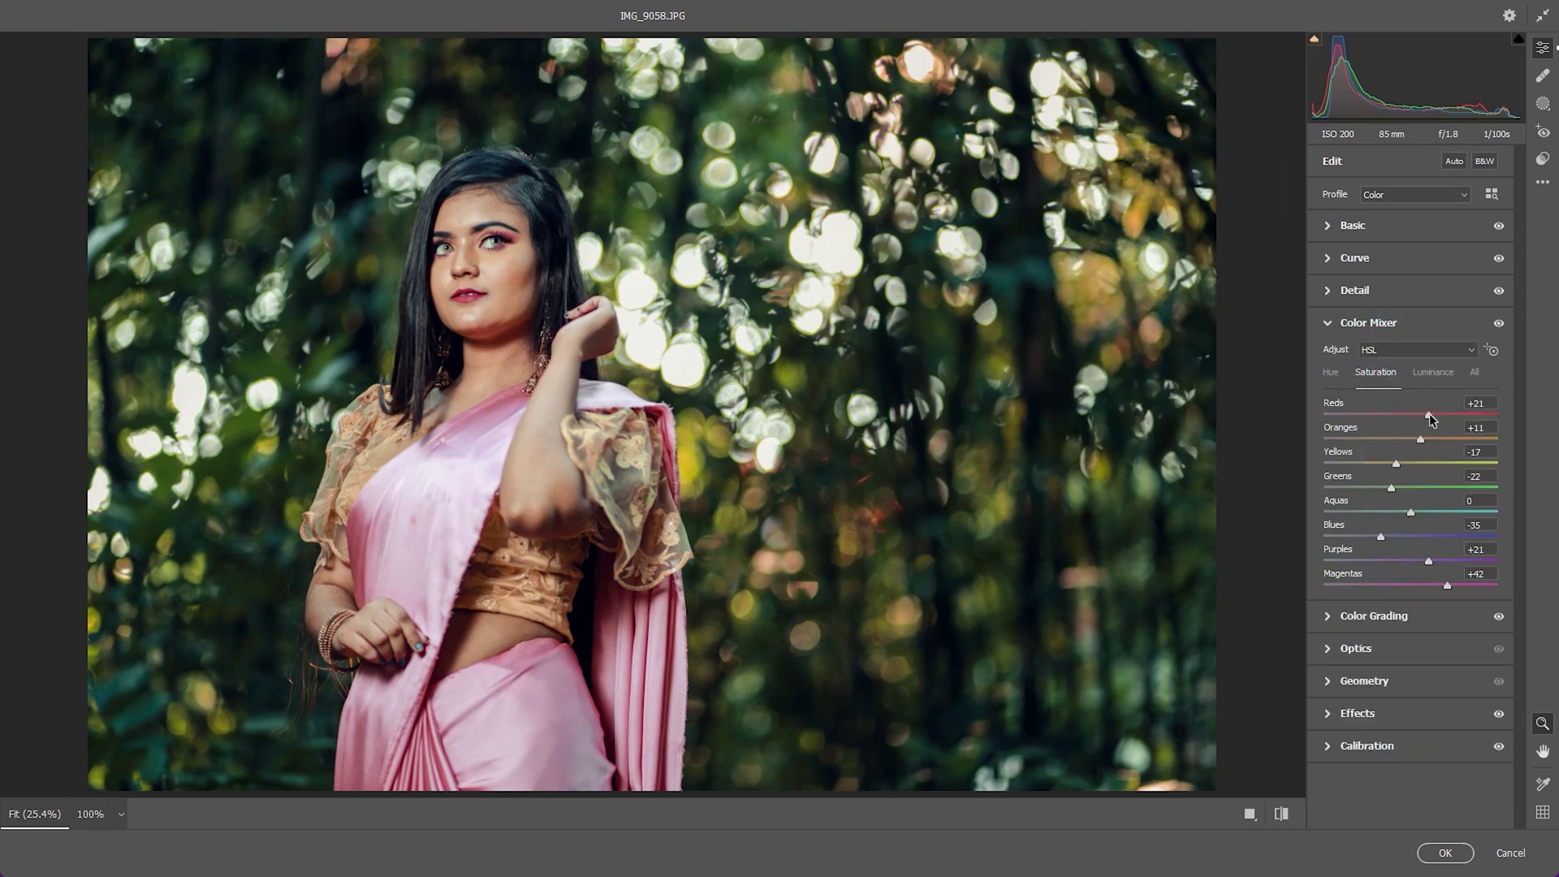
{"action": "left_click_drag", "start_coordinate": [1419, 440], "coordinate": [1410, 441]}
{"action": "left_click", "coordinate": [1444, 374]}
{"action": "mouse_move", "coordinate": [1410, 585]}
{"action": "left_mouse_down"}
{"action": "mouse_move", "coordinate": [1389, 584]}
{"action": "mouse_move", "coordinate": [1380, 560]}
{"action": "left_mouse_up"}
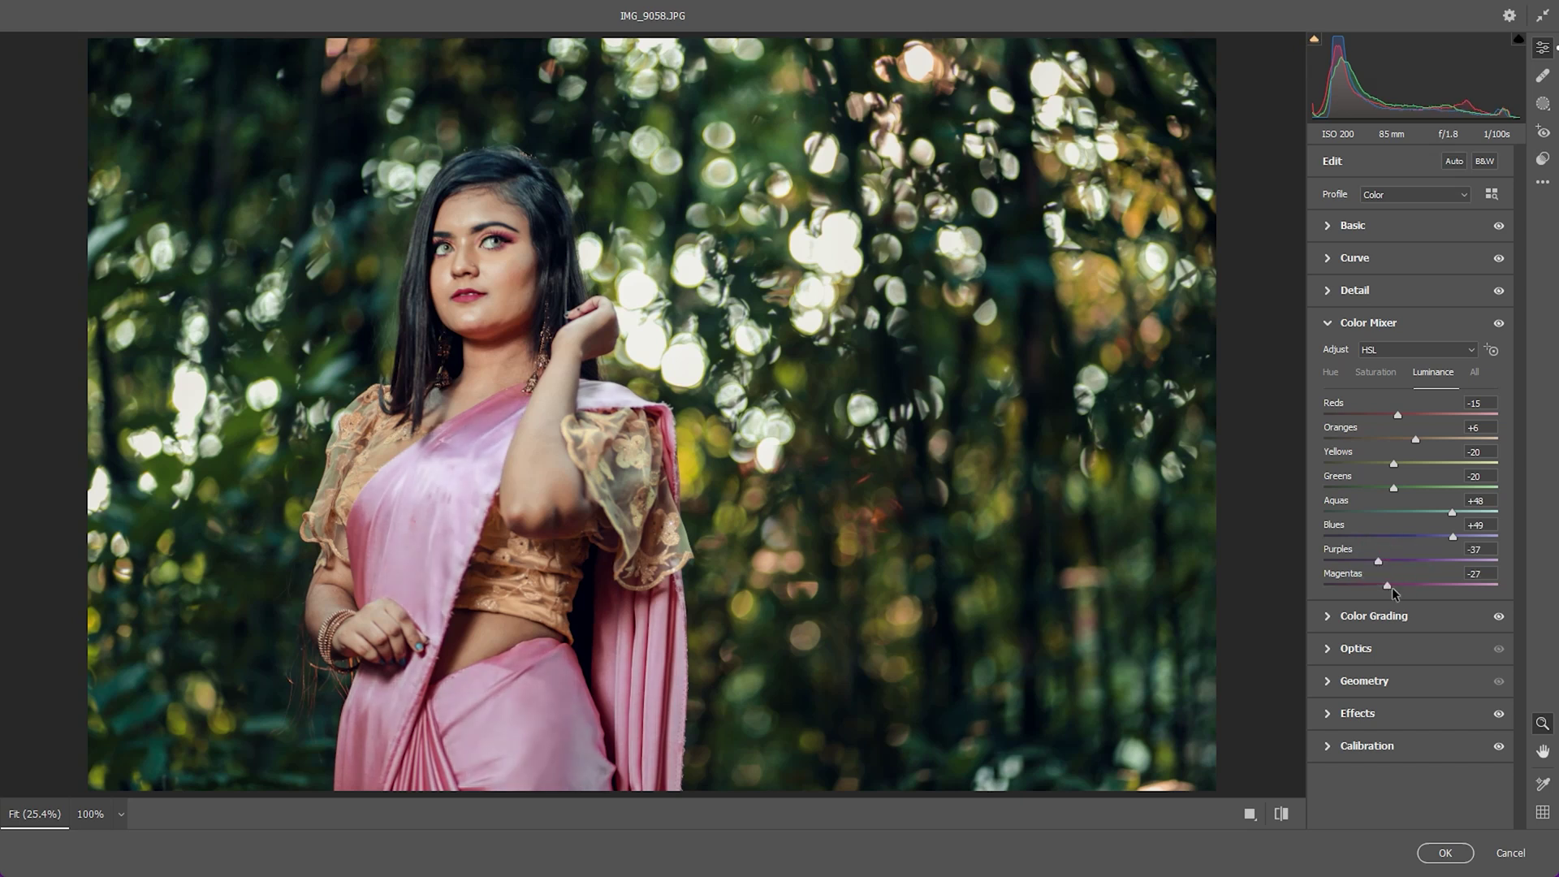
{"action": "left_click", "coordinate": [1390, 225]}
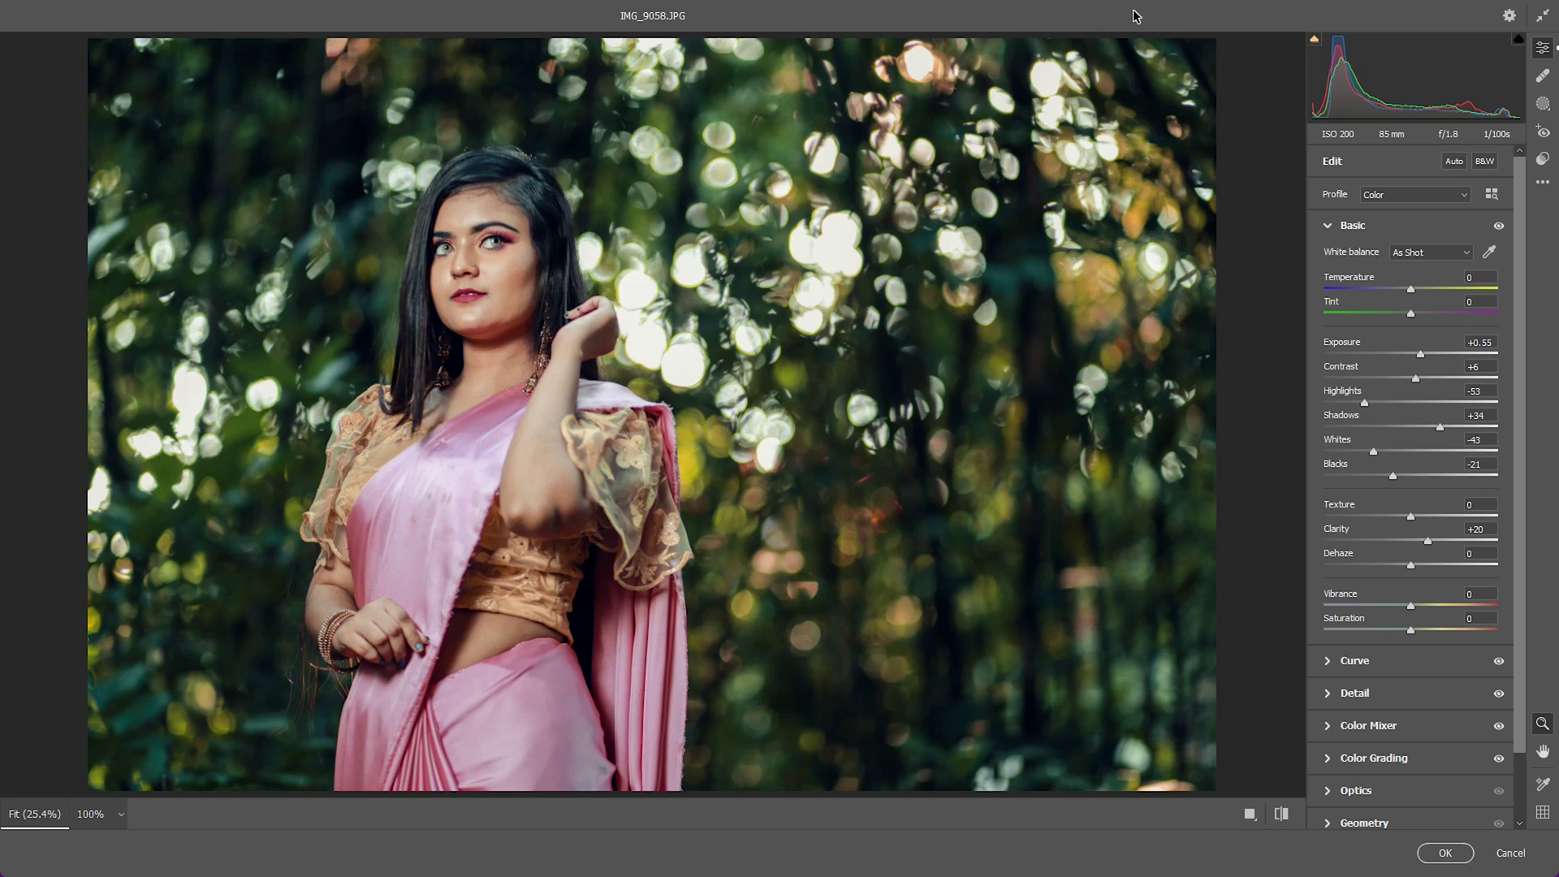
- Lower the RGB tone curve's top-right point to output 246
{"action": "left_click", "coordinate": [1397, 663]}
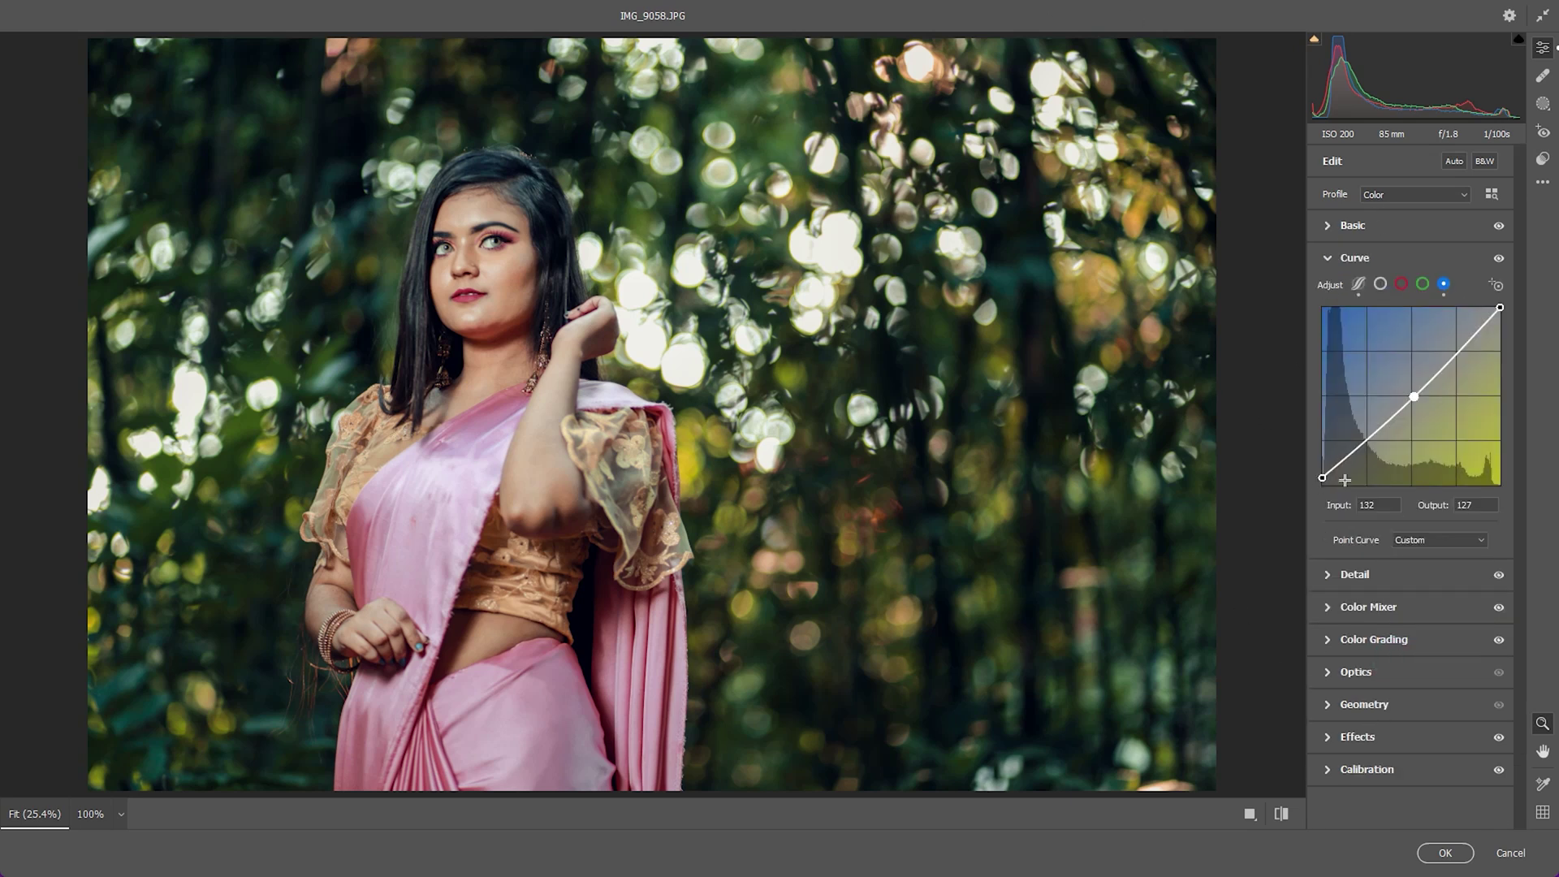
{"action": "left_click", "coordinate": [1380, 284]}
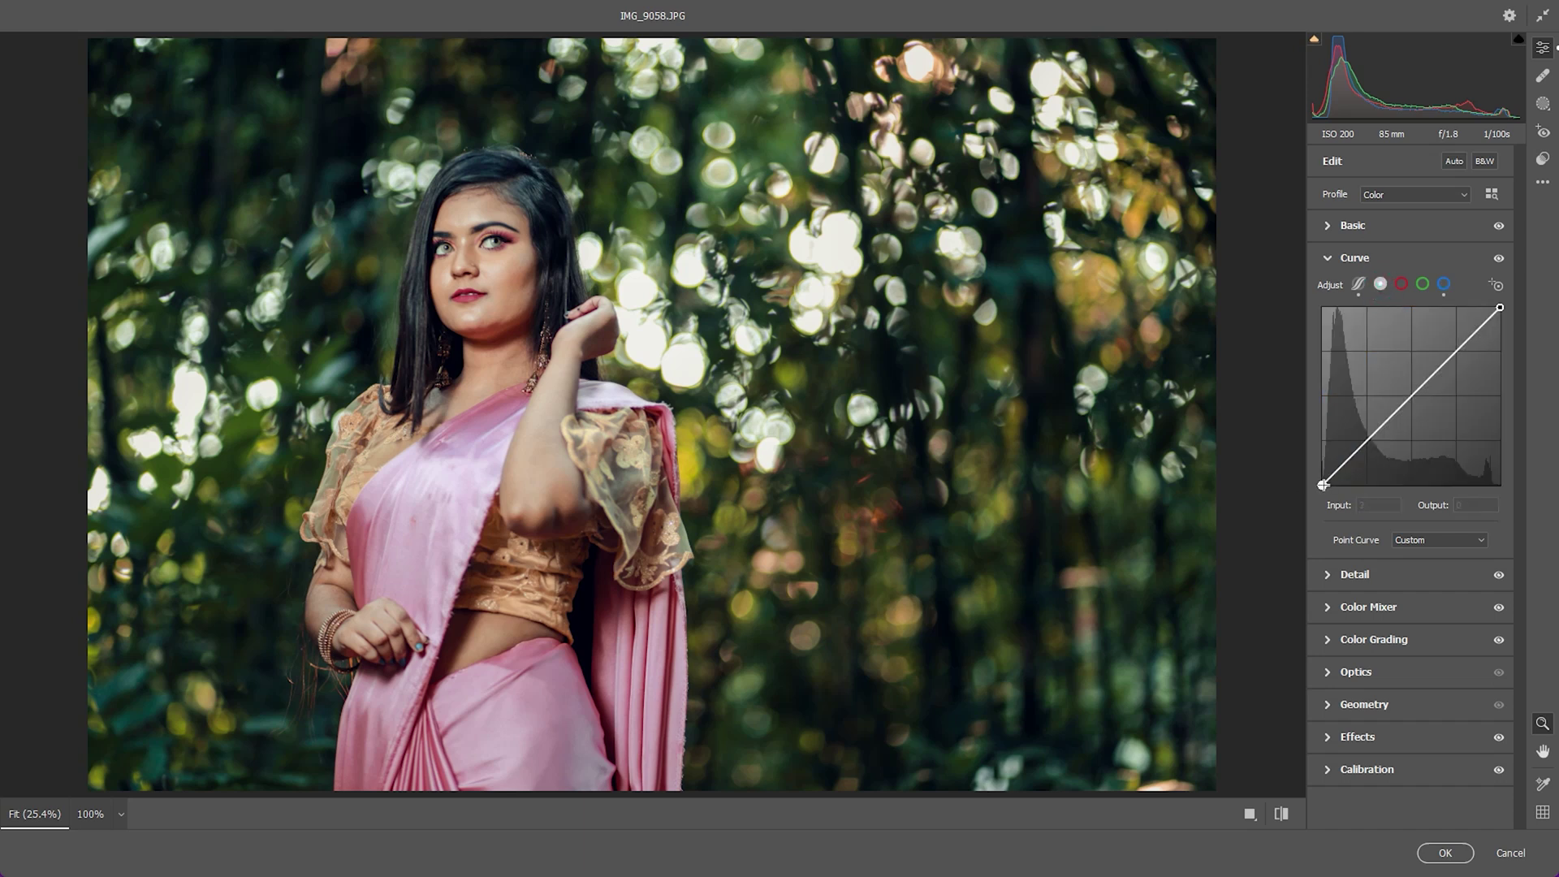
{"action": "left_click", "coordinate": [1322, 485]}
{"action": "left_click", "coordinate": [1412, 396]}
{"action": "left_click_drag", "start_coordinate": [1499, 307], "coordinate": [1493, 313]}
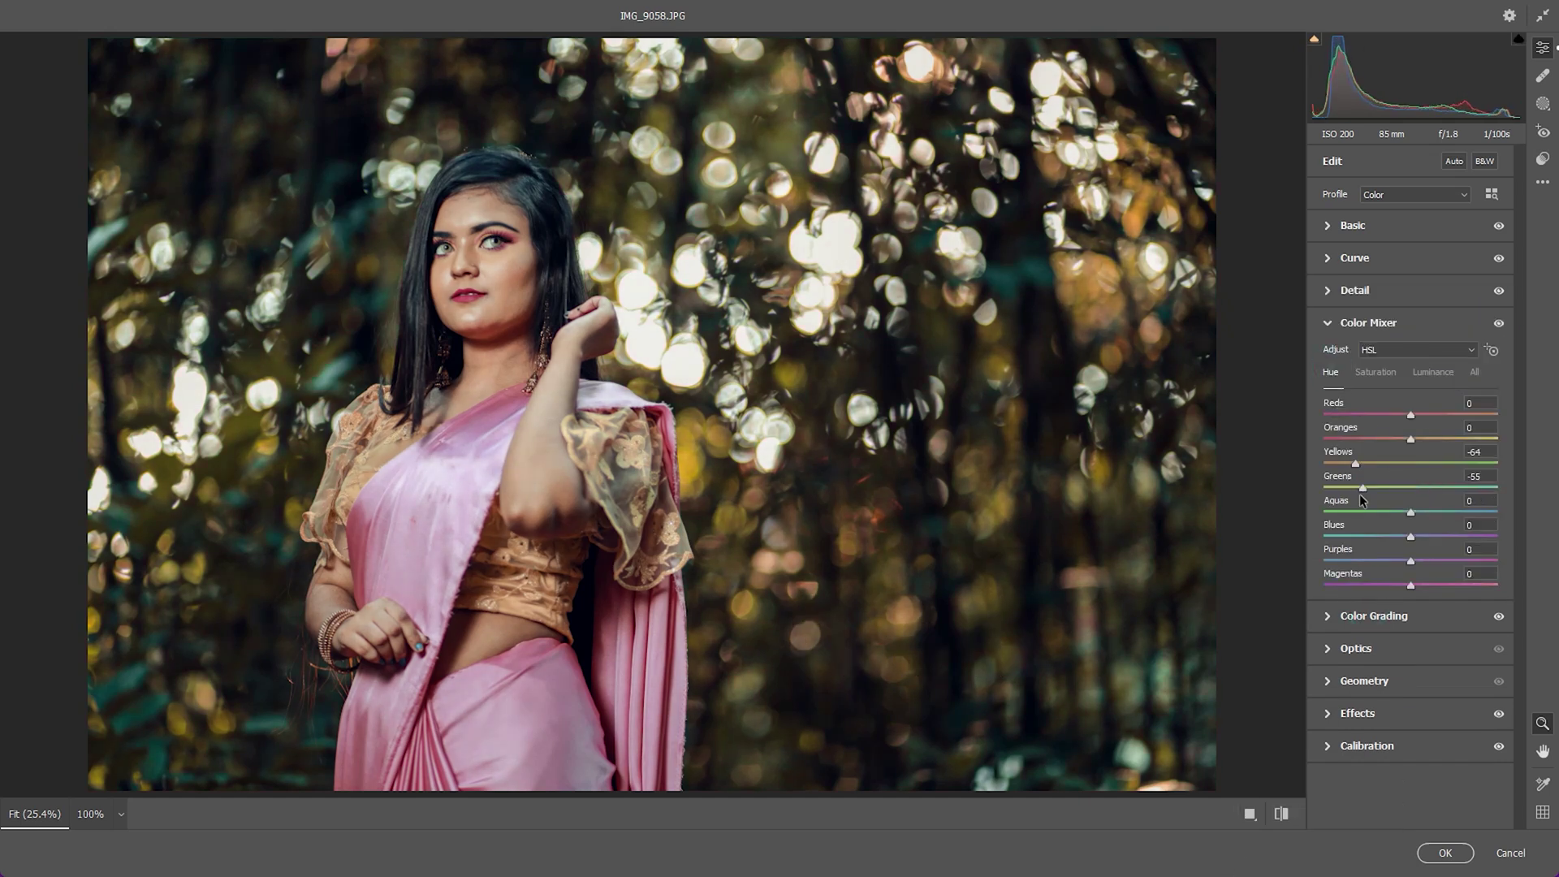
- Shift the Greens hue to +36 for greener foliage
{"action": "mouse_move", "coordinate": [1363, 487]}
{"action": "left_mouse_down"}
{"action": "mouse_move", "coordinate": [1434, 526]}
{"action": "mouse_move", "coordinate": [1432, 487]}
{"action": "left_mouse_up"}
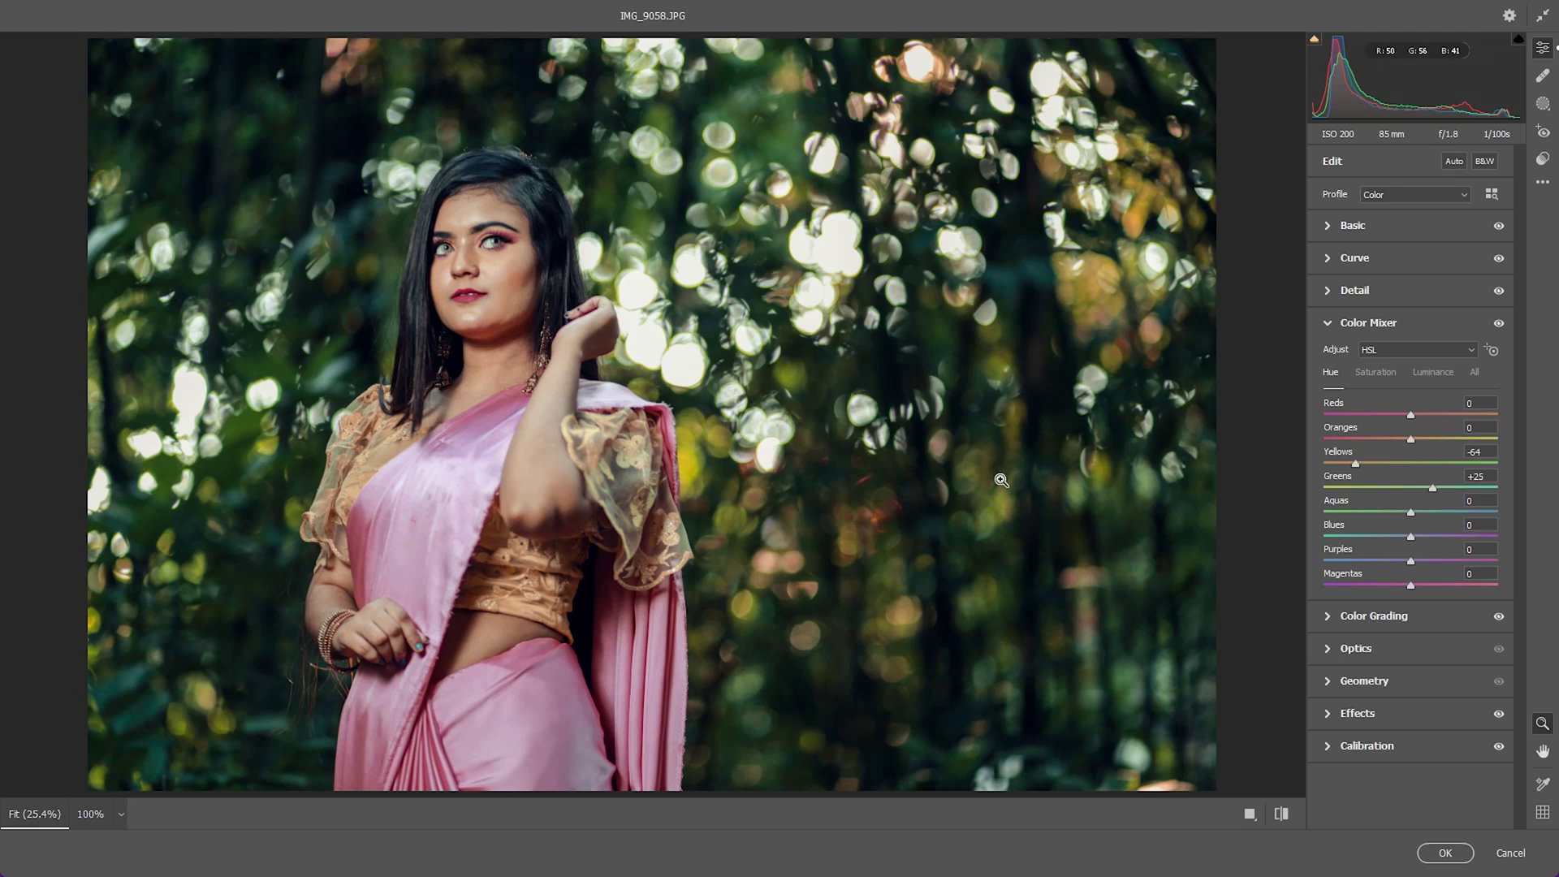
{"action": "left_click", "coordinate": [1392, 378]}
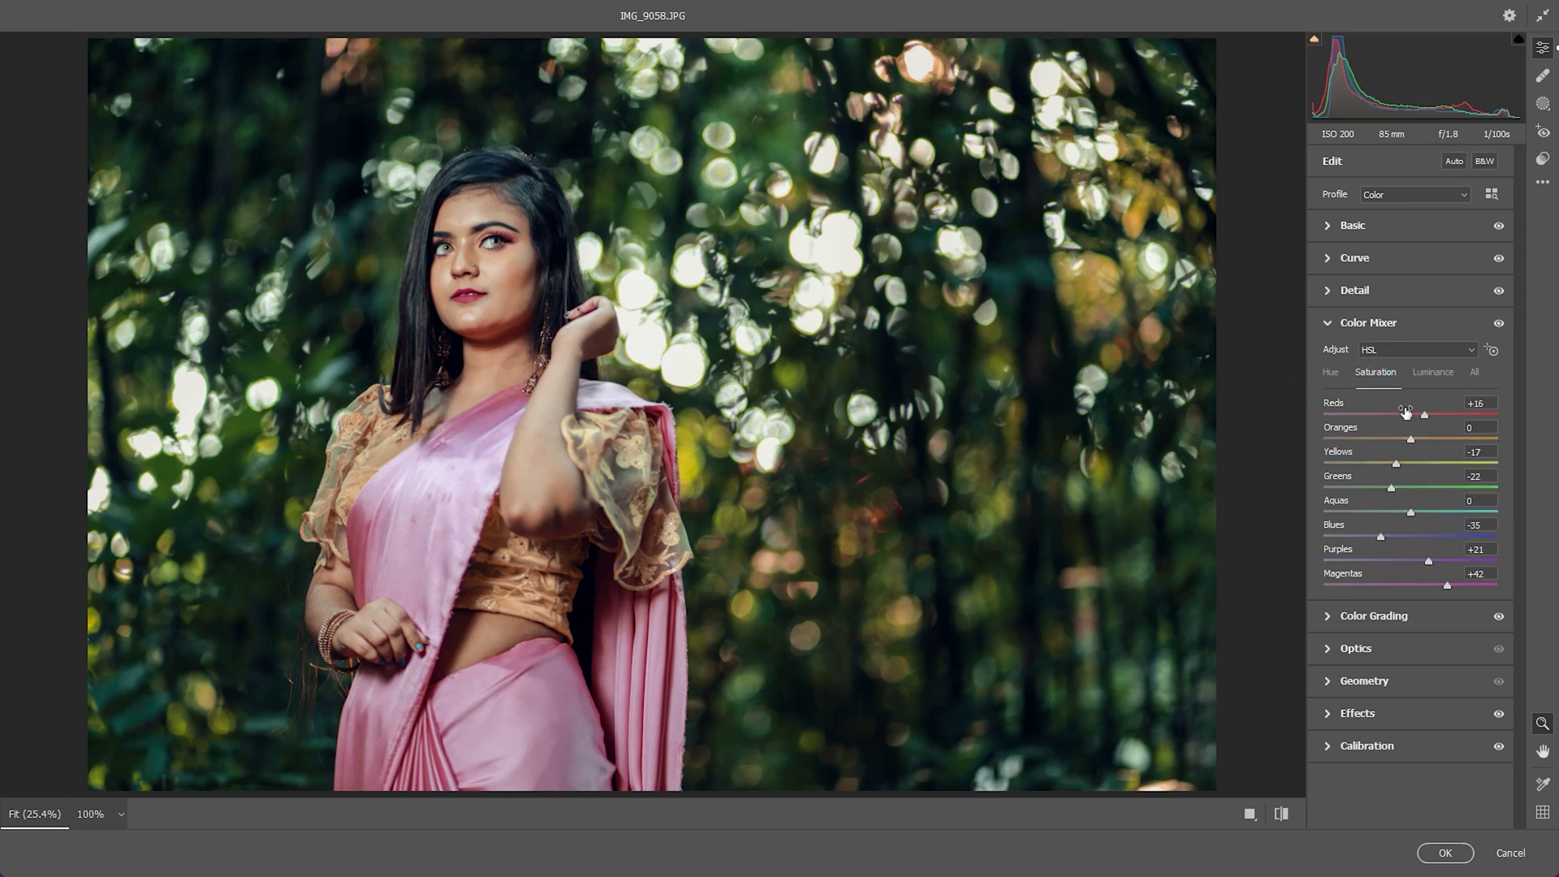
{"action": "left_click", "coordinate": [1330, 372]}
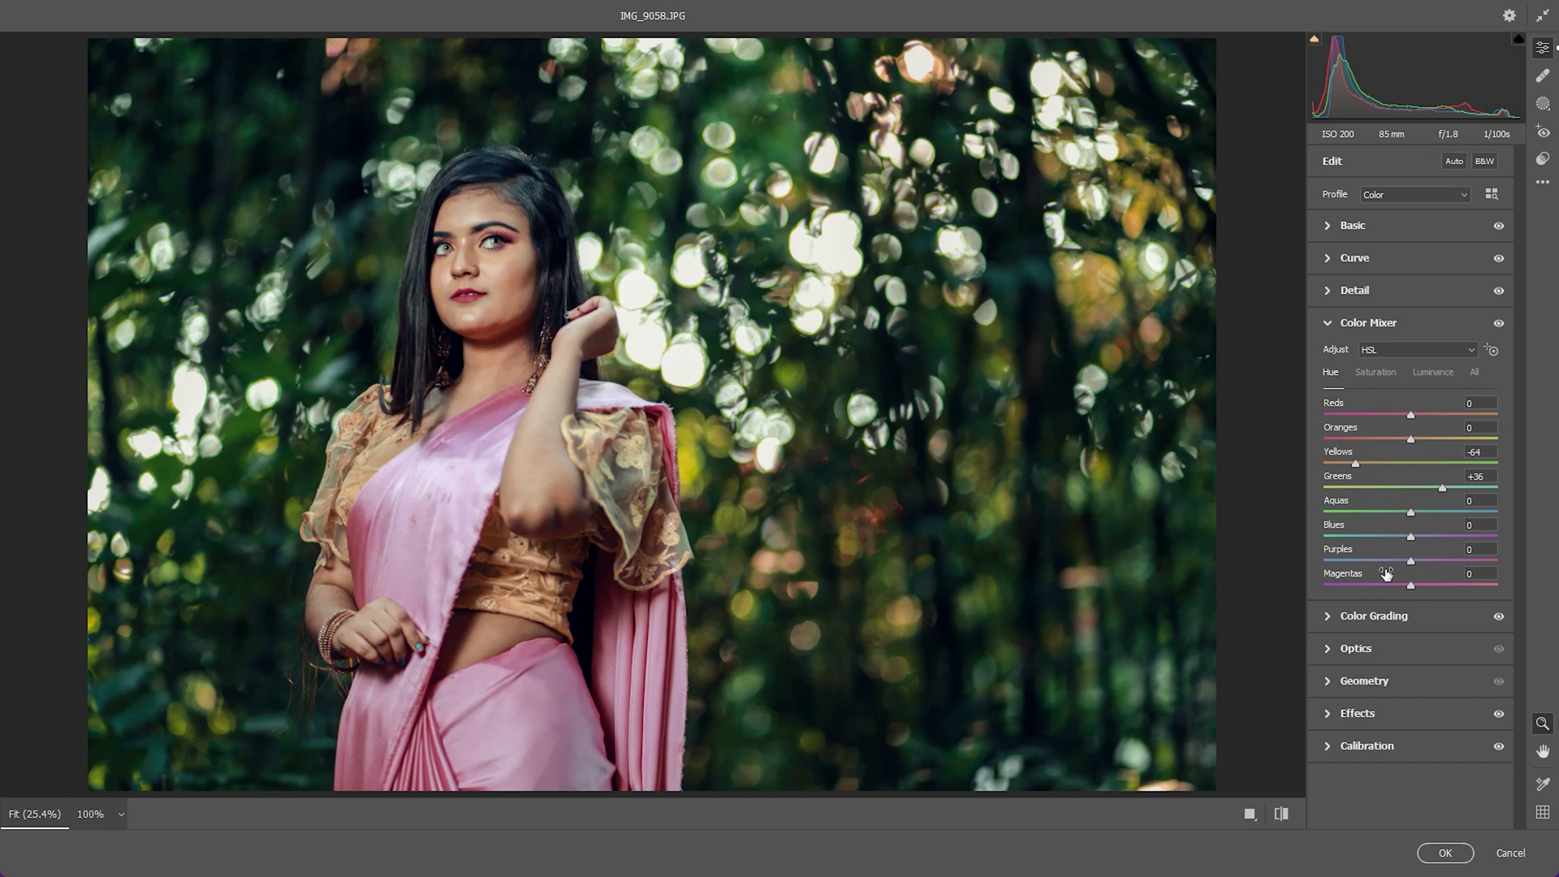
- Save the Camera Raw settings as an .xmp file on the Desktop and apply the filter to Layer 1
{"action": "left_click", "coordinate": [1543, 182]}
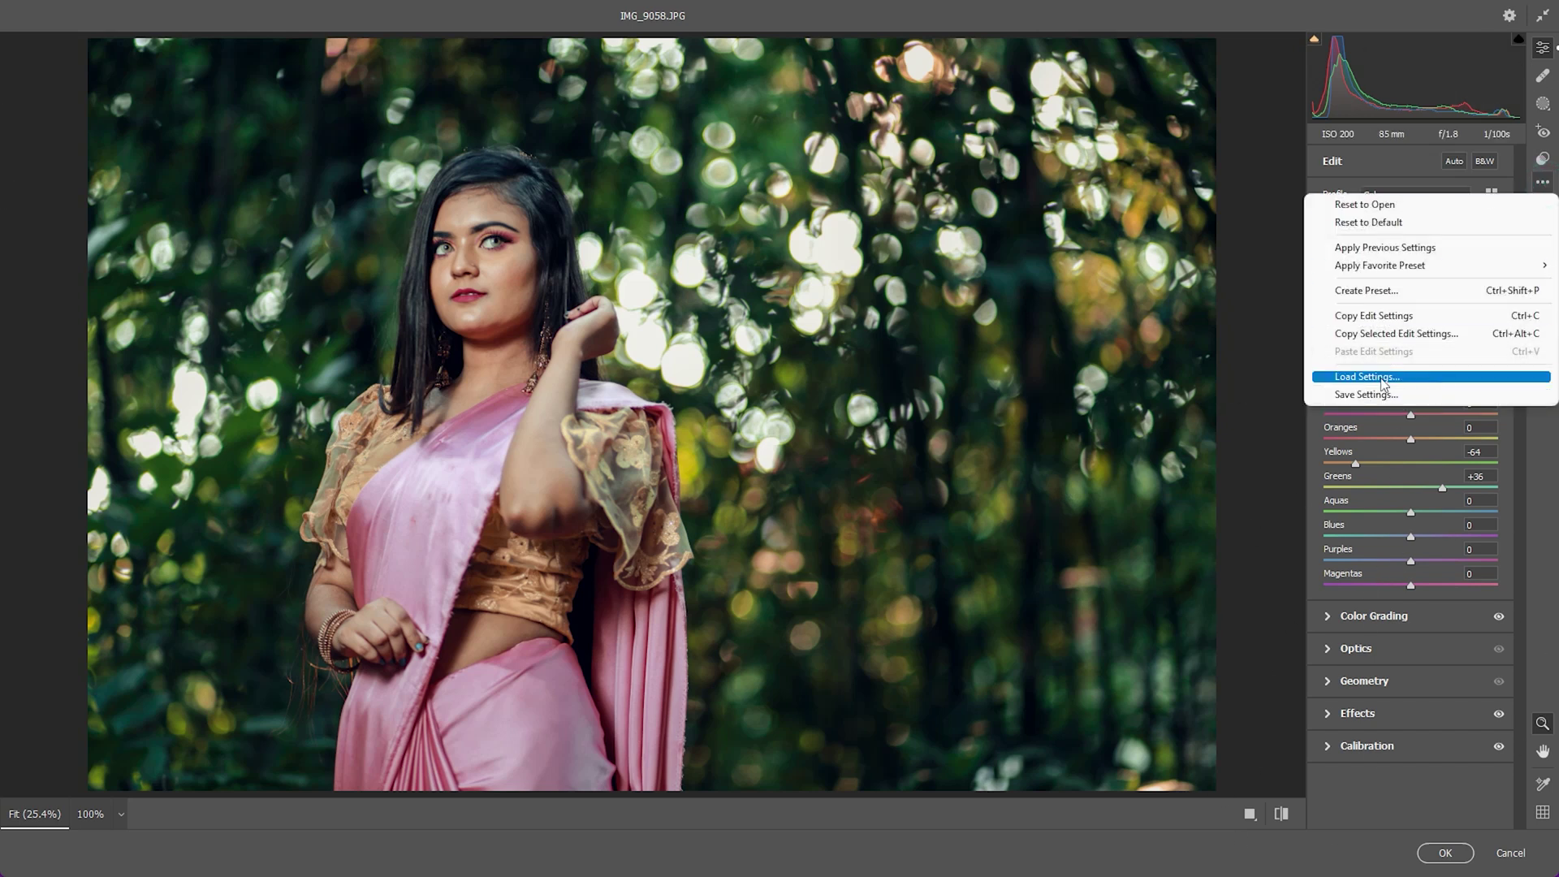
{"action": "left_click", "coordinate": [1445, 395]}
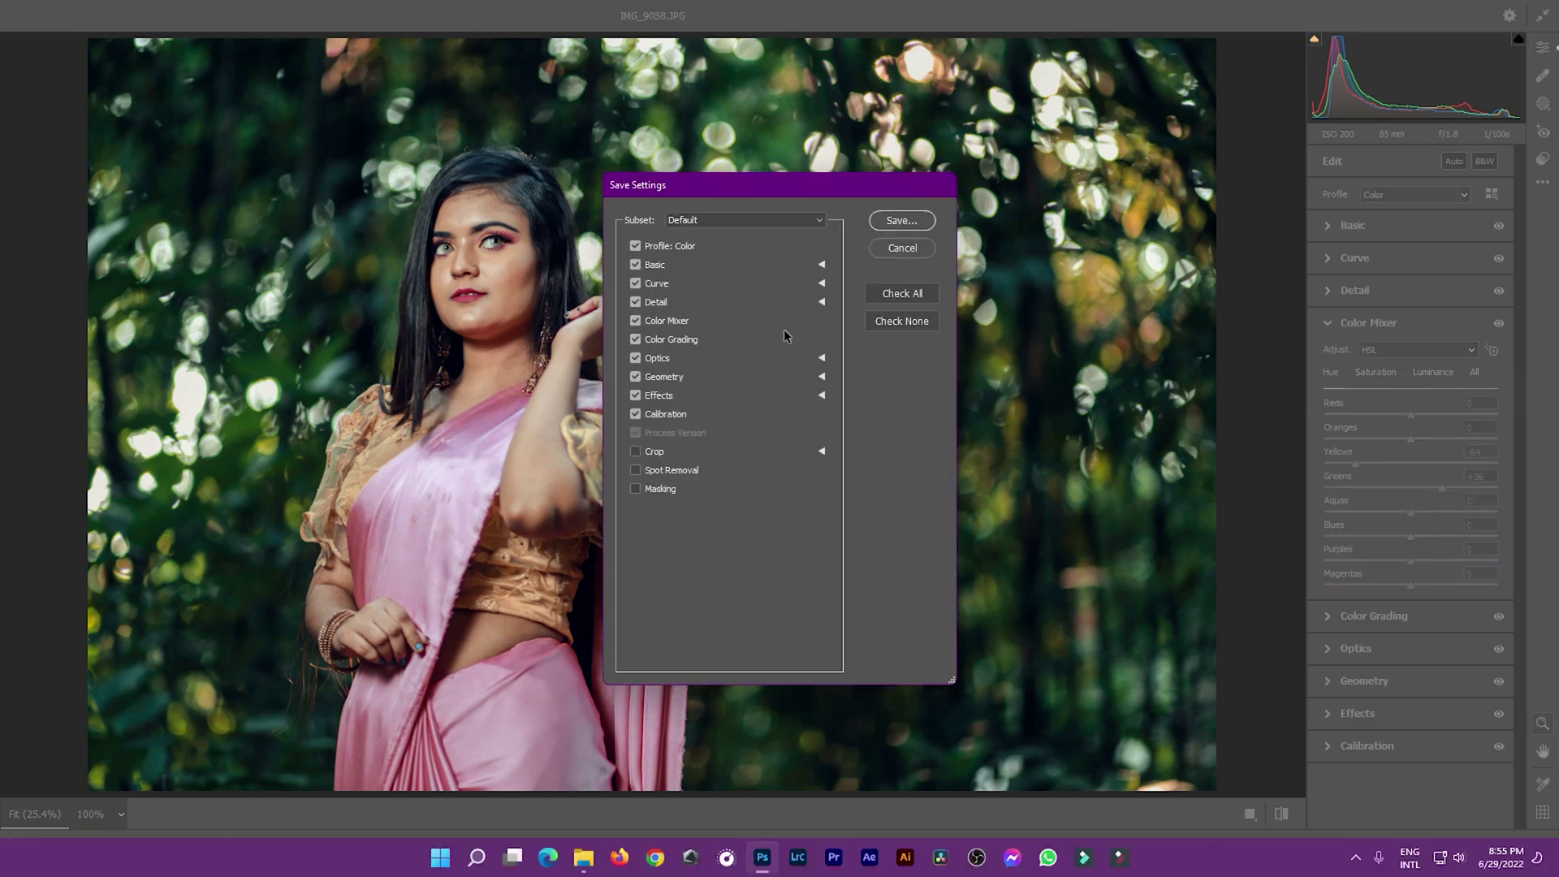
{"action": "left_click", "coordinate": [901, 220]}
{"action": "left_click", "coordinate": [47, 145]}
{"action": "type", "text": "master tone by fuad"}
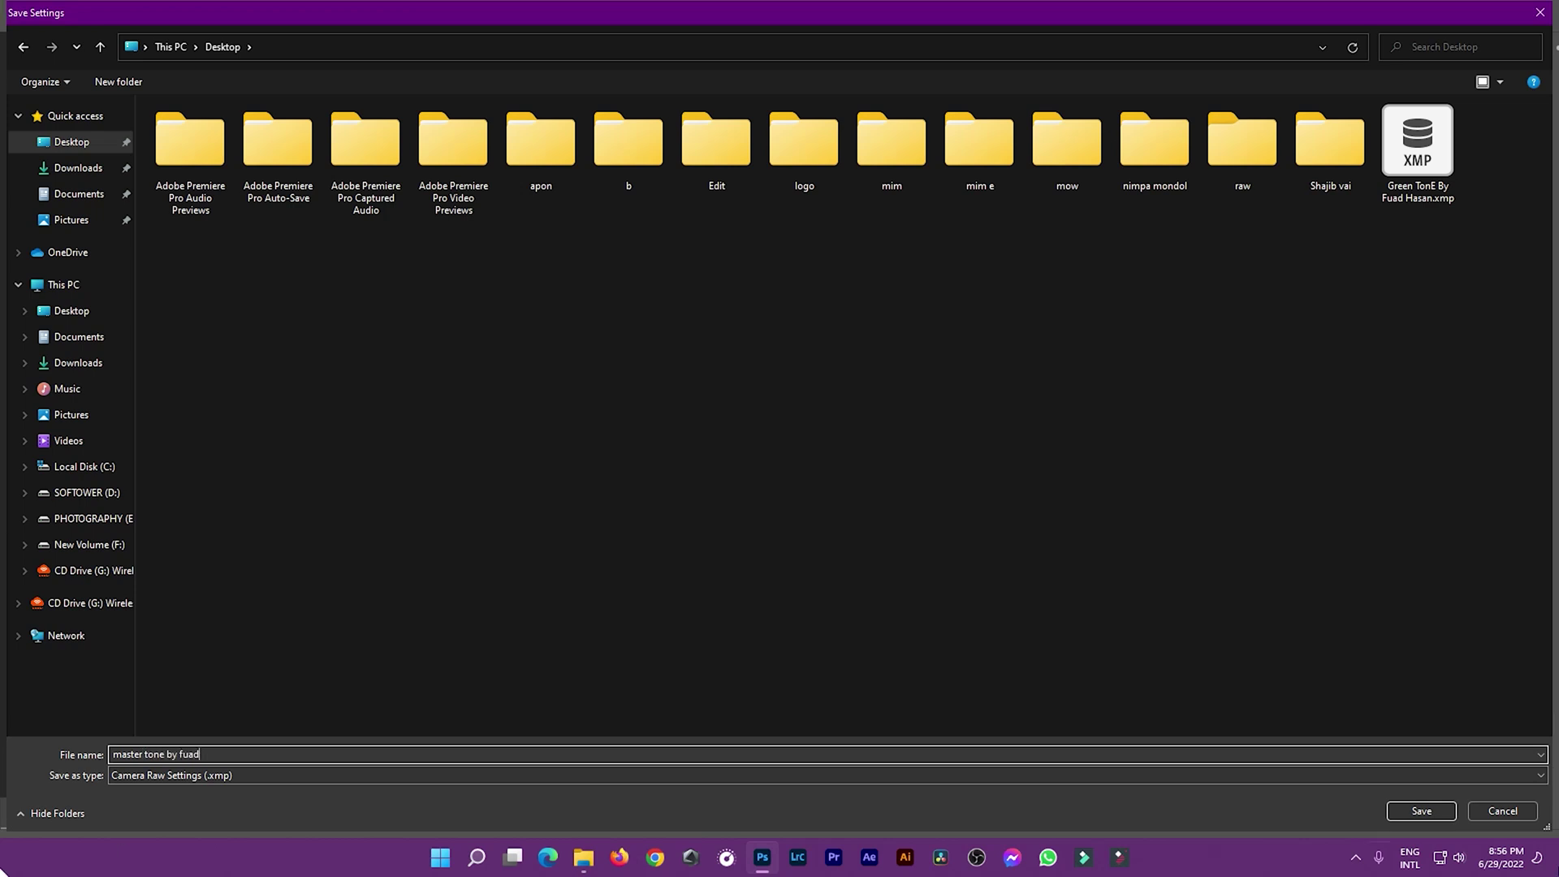
{"action": "left_click", "coordinate": [1413, 815]}
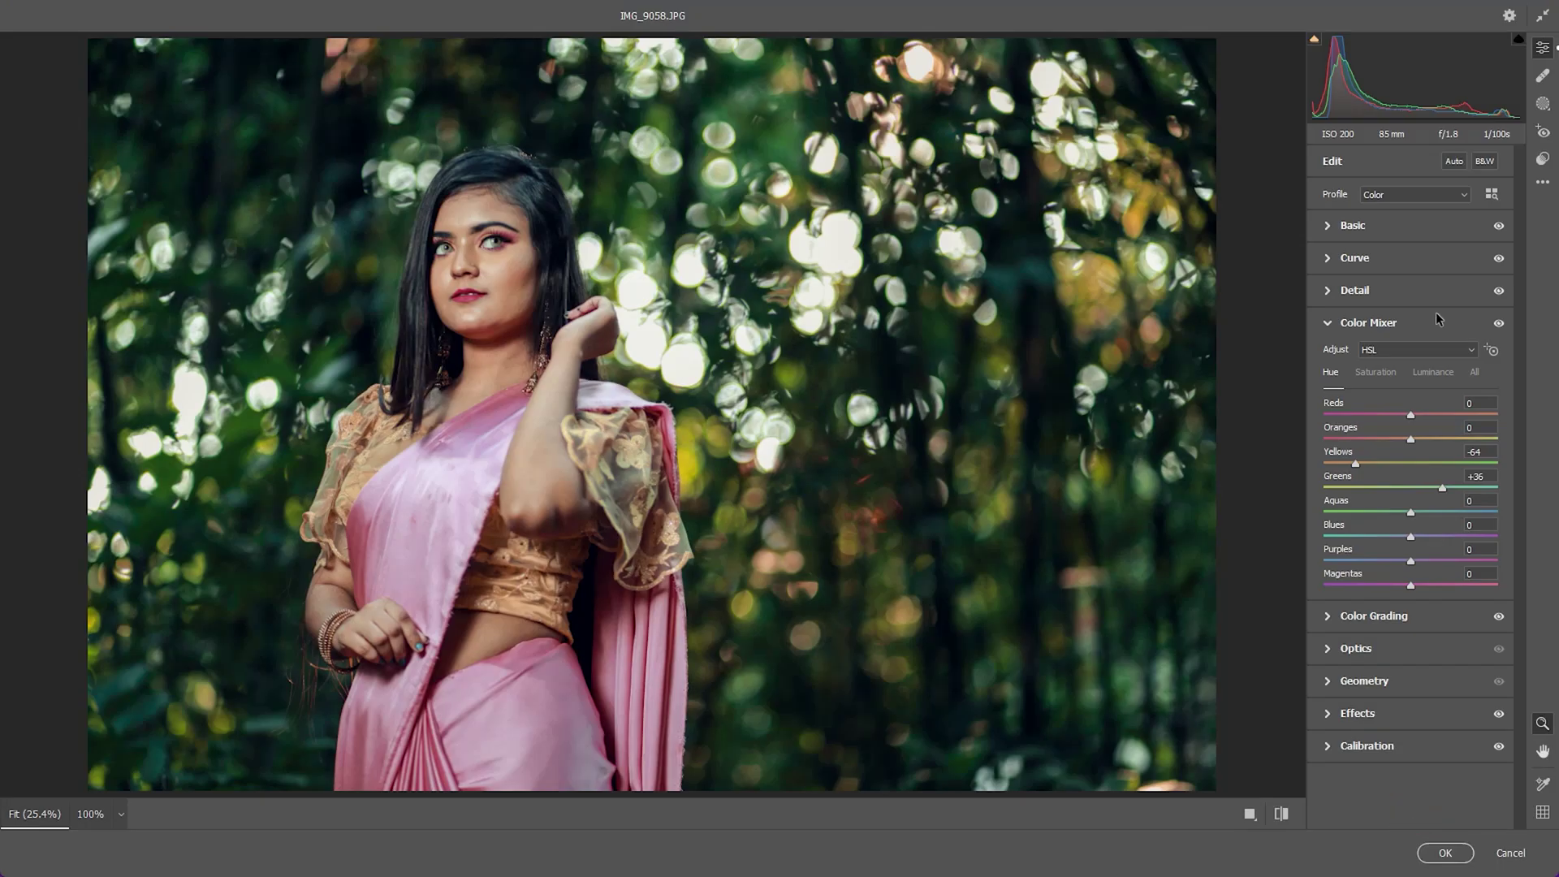
{"action": "left_click", "coordinate": [1447, 853]}
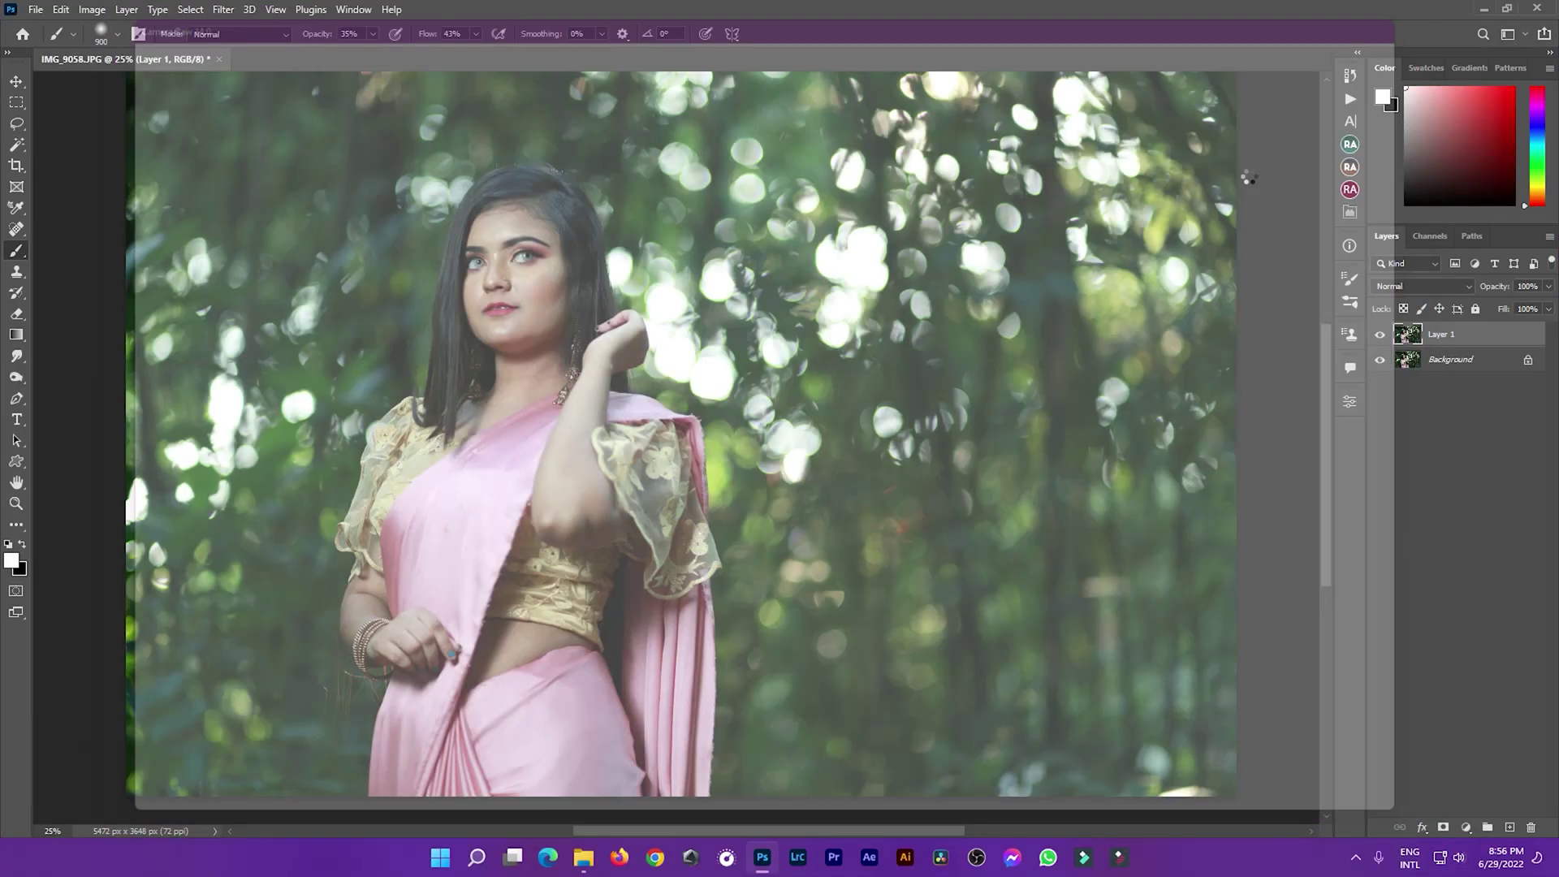
- Toggle Layer 1 off and on to compare the grade, then zoom back to 25%
{"action": "scroll", "coordinate": [790, 322], "scroll_direction": "down", "scroll_amount": 1}
{"action": "scroll", "coordinate": [837, 329], "scroll_direction": "down", "scroll_amount": 1}
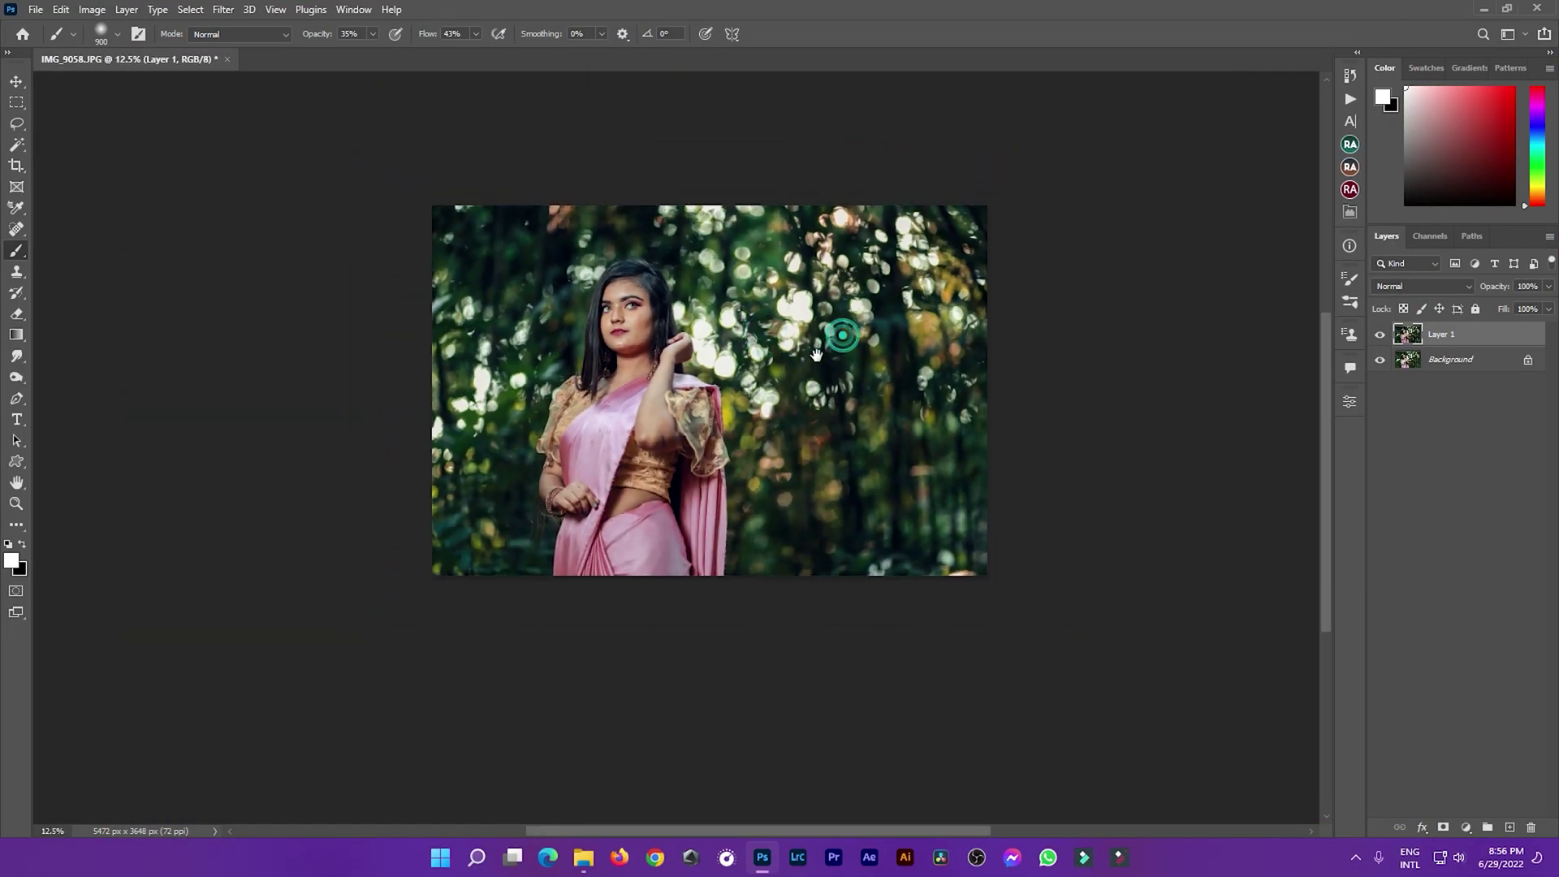
{"action": "scroll", "coordinate": [826, 290], "scroll_direction": "up", "scroll_amount": 1}
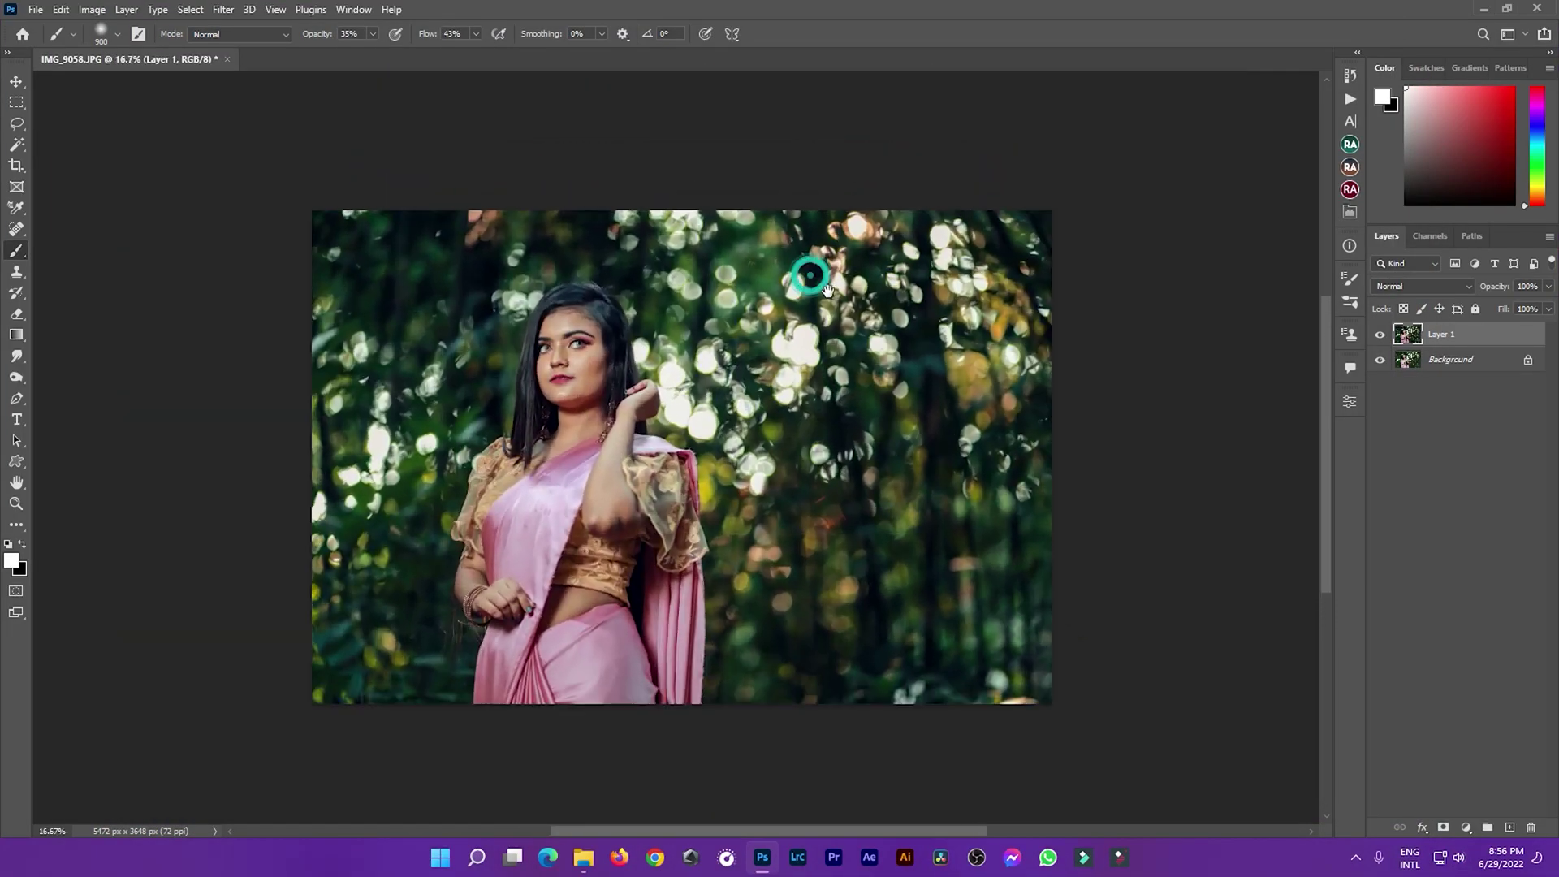
{"action": "left_click", "coordinate": [1379, 334]}
{"action": "left_click", "coordinate": [1379, 335]}
{"action": "key", "text": "ctrl+plus"}
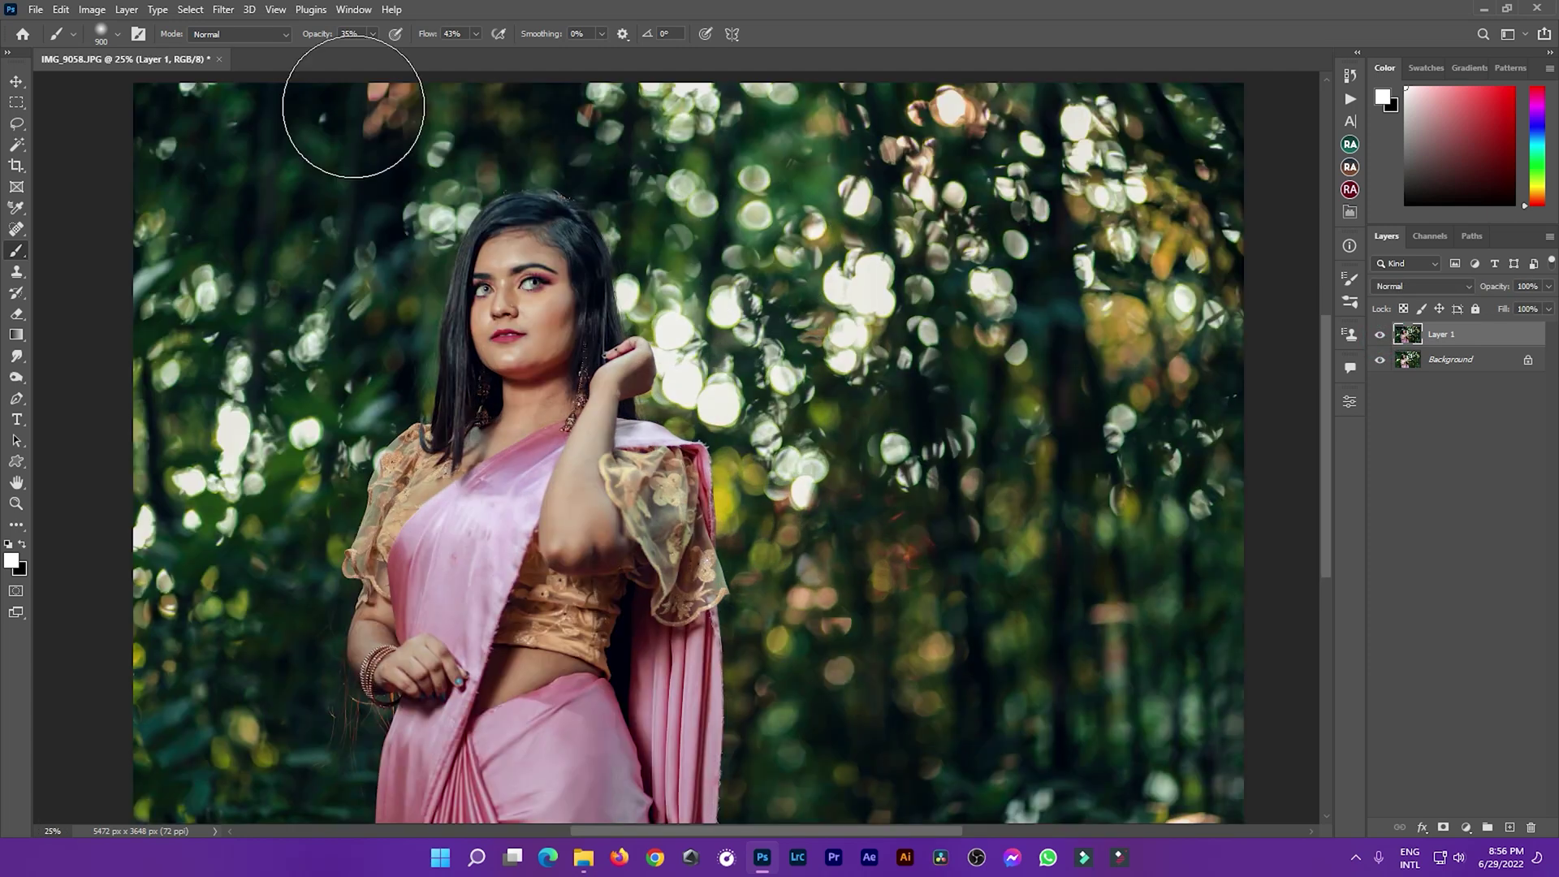
- Browse the shoot folder, preview IMG_9056 in the photo viewer, and return to IMG_9058
{"action": "left_click", "coordinate": [582, 857]}
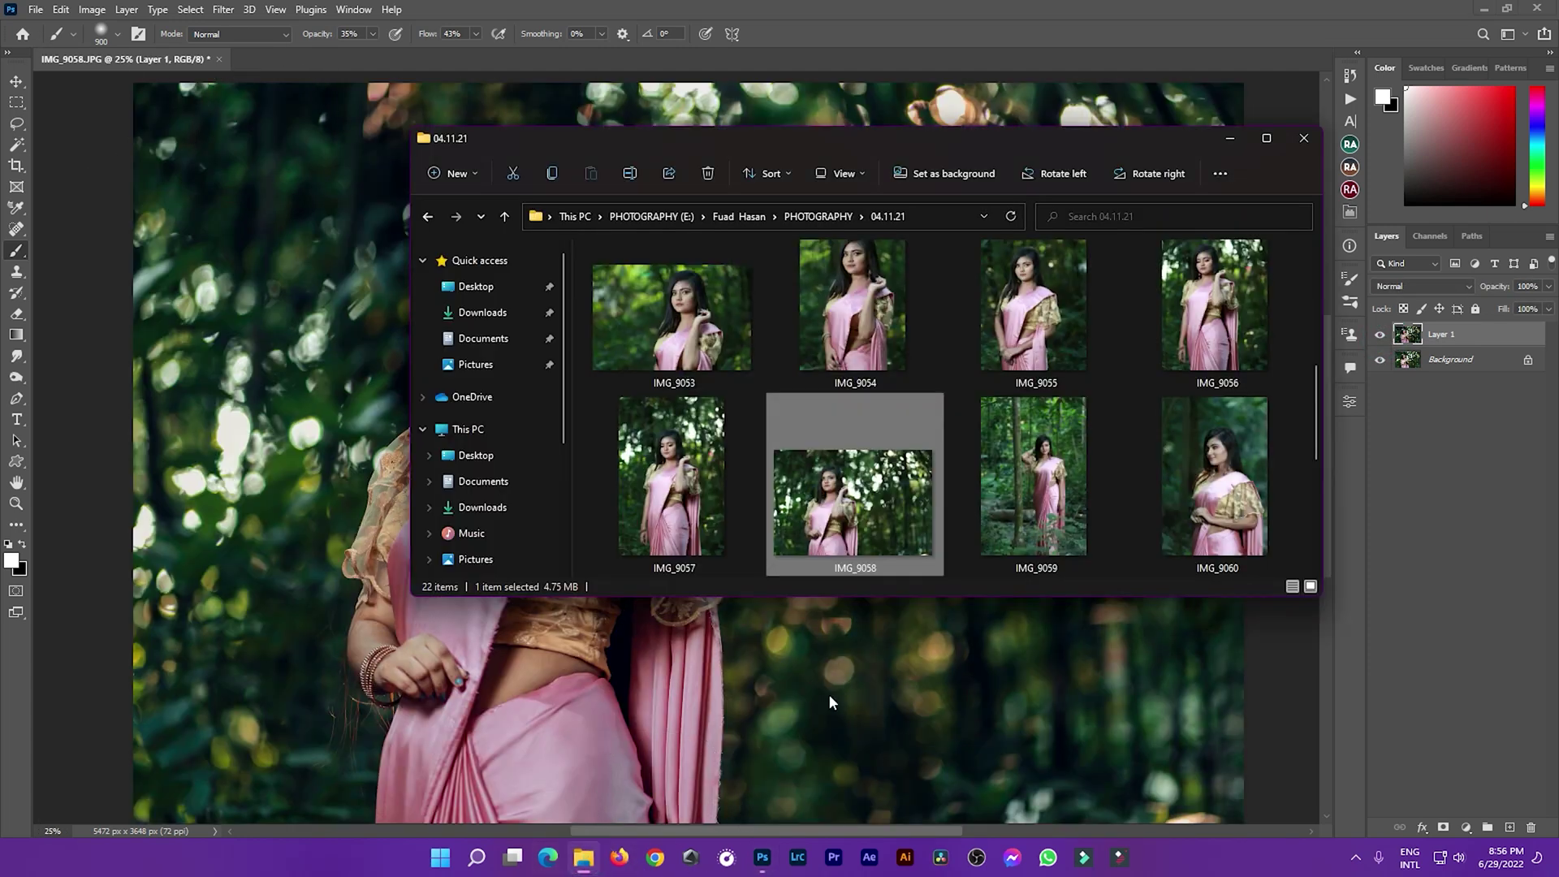
{"action": "left_click", "coordinate": [1025, 487]}
{"action": "scroll", "coordinate": [1035, 483], "scroll_direction": "up", "scroll_amount": 1}
{"action": "scroll", "coordinate": [1046, 479], "scroll_direction": "up", "scroll_amount": 1}
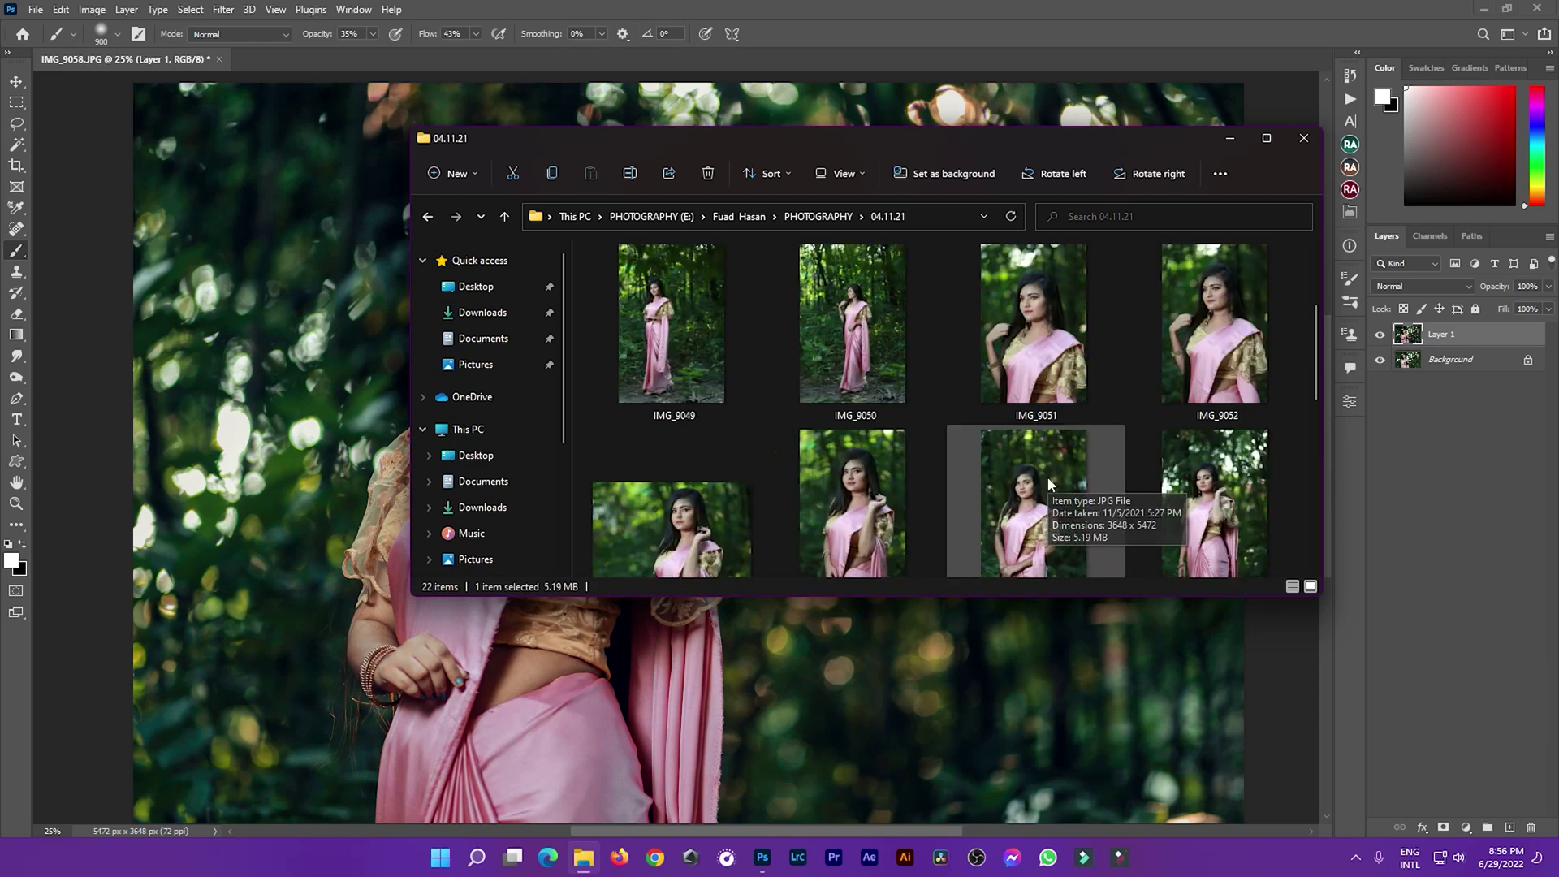
{"action": "double_click", "coordinate": [1193, 462]}
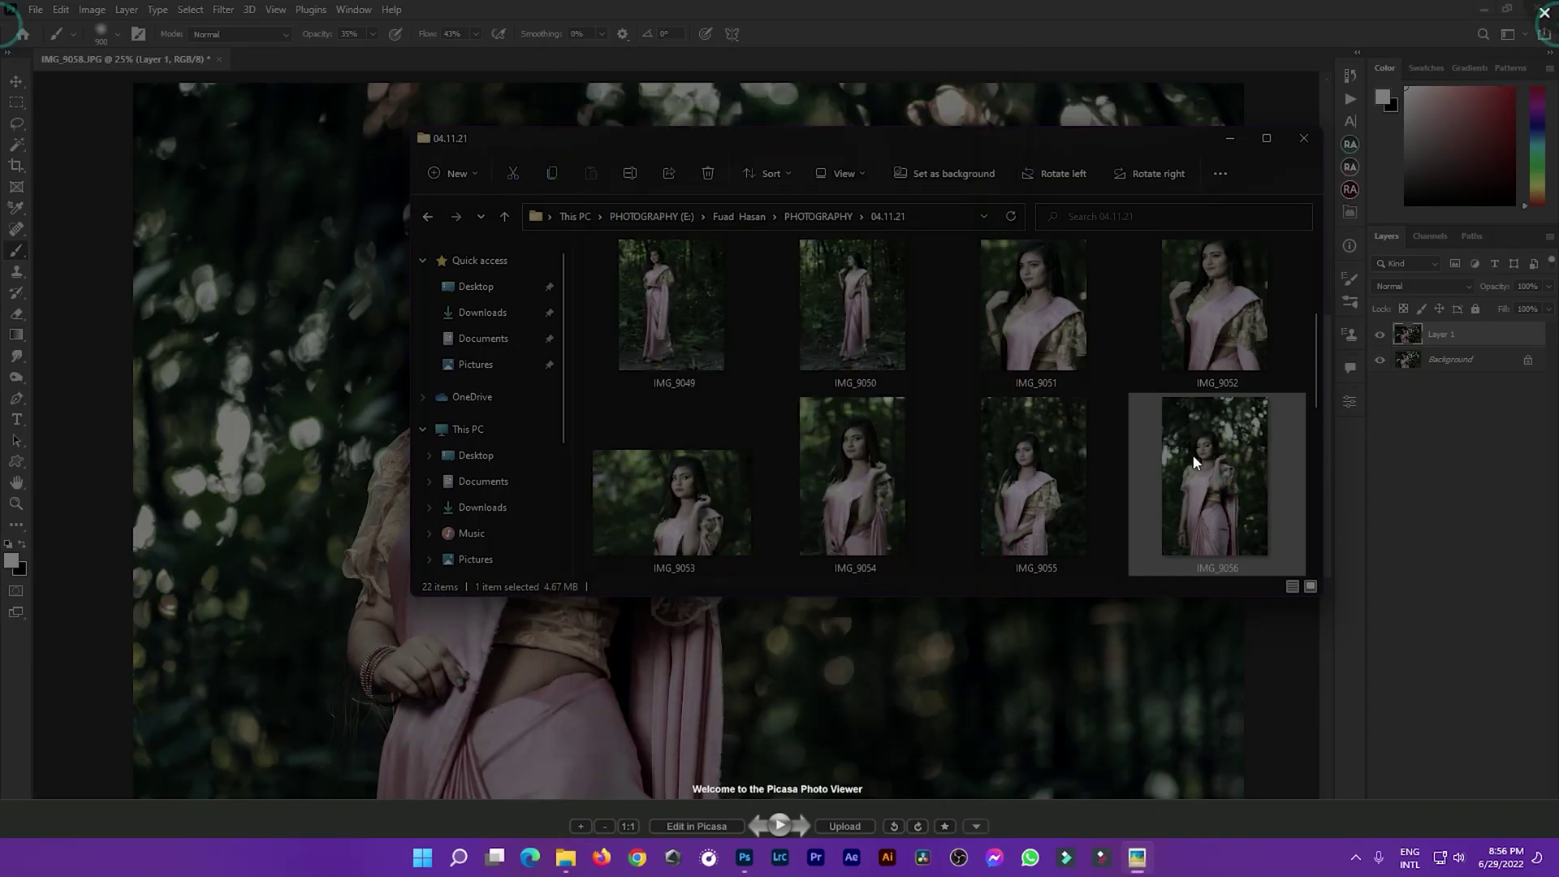
{"action": "left_click", "coordinate": [1193, 462]}
{"action": "left_click", "coordinate": [313, 60]}
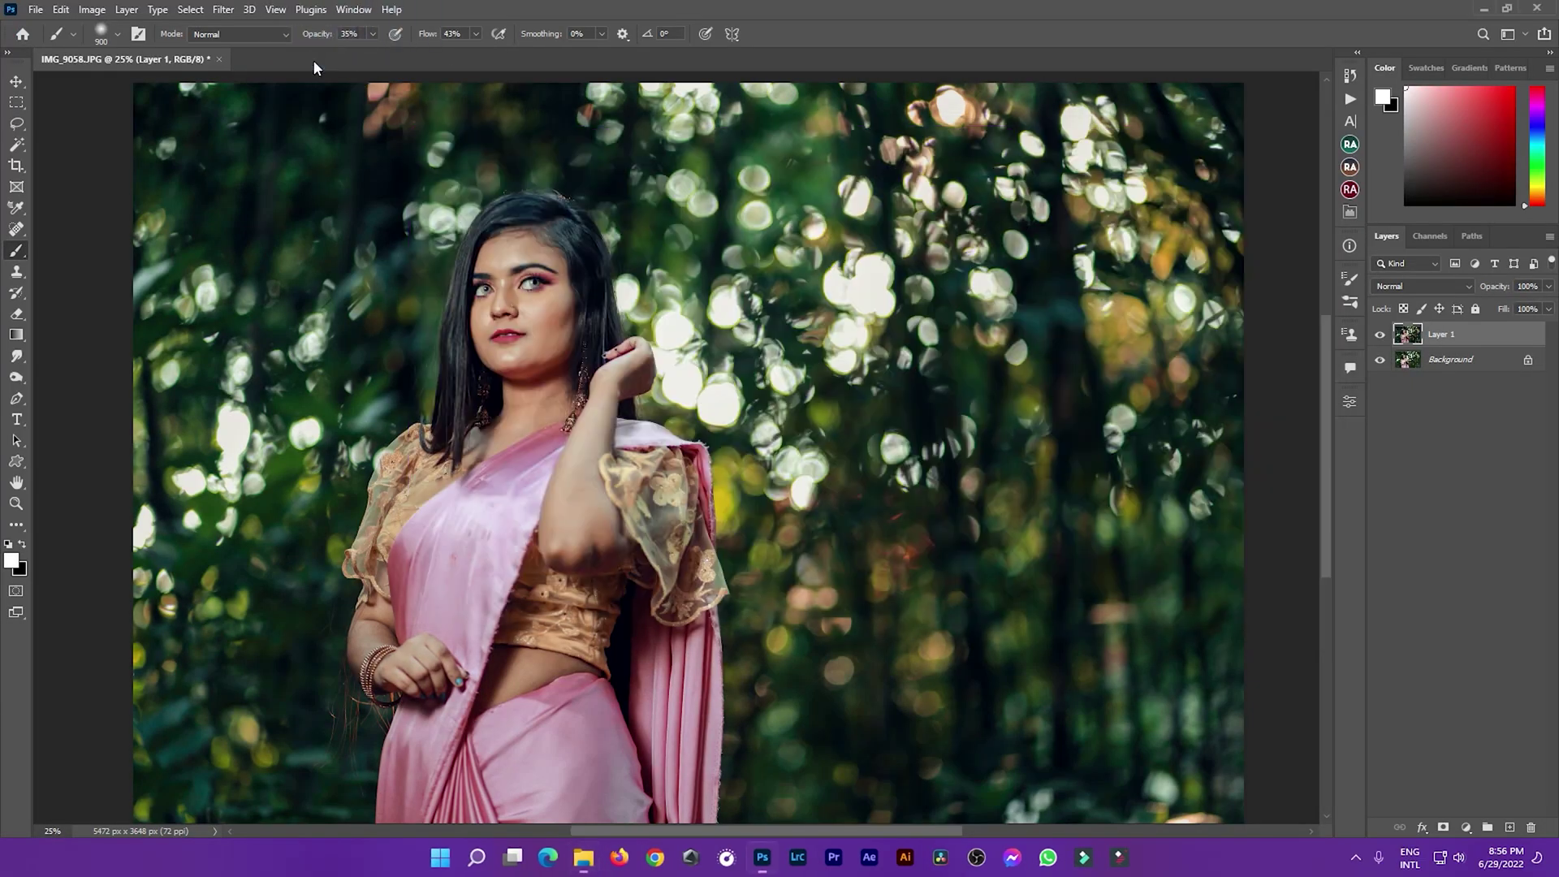
- Grade IMG_9056 with the 'master tone' preset in the Camera Raw Filter
{"action": "left_click", "coordinate": [223, 9]}
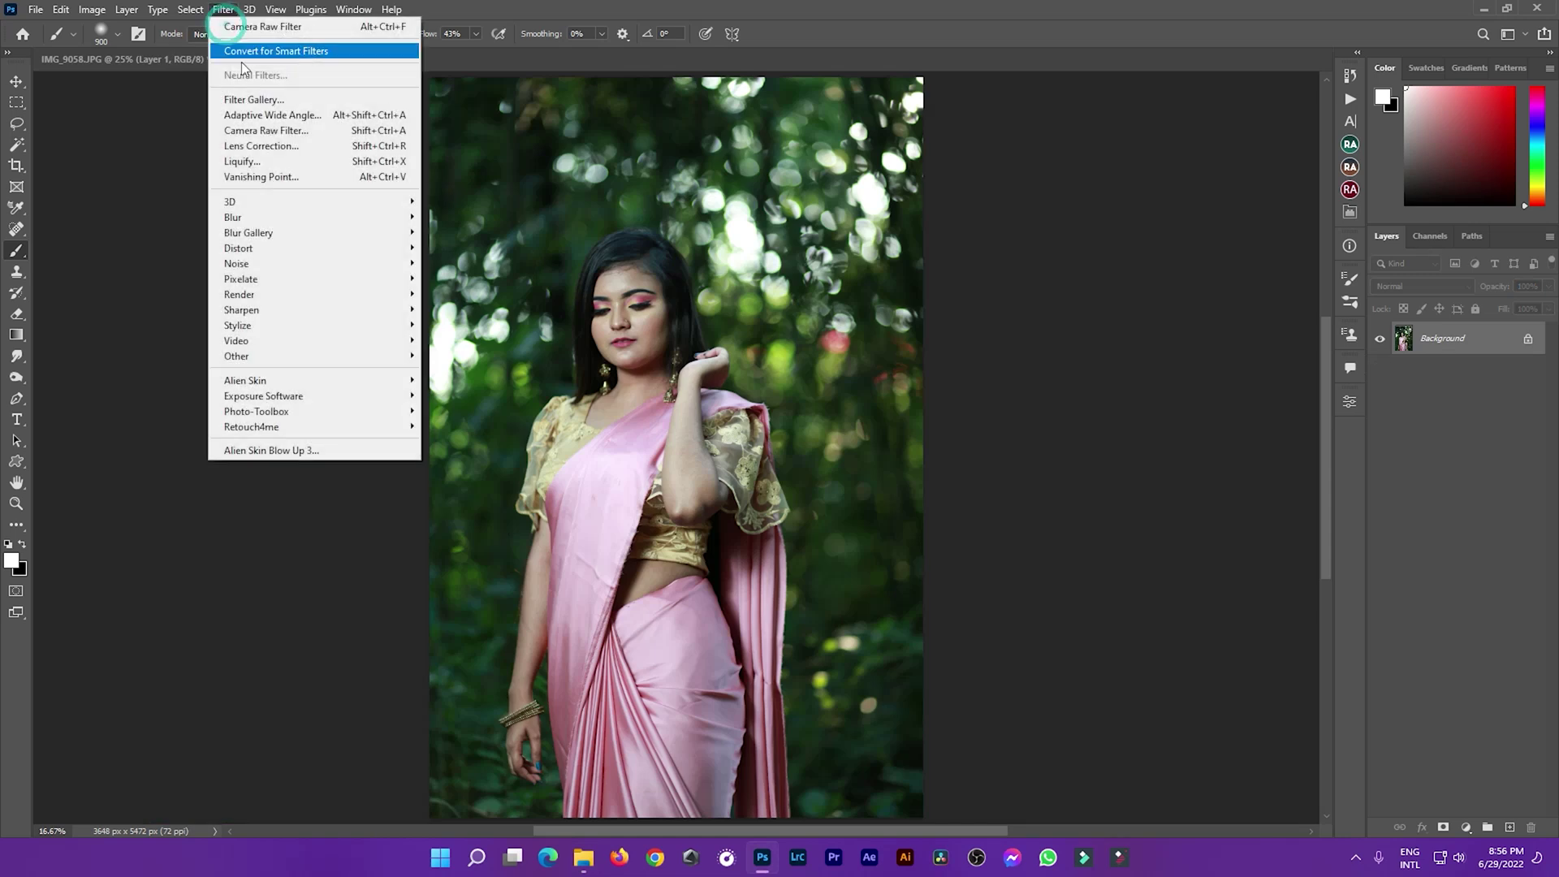
{"action": "left_click", "coordinate": [270, 131]}
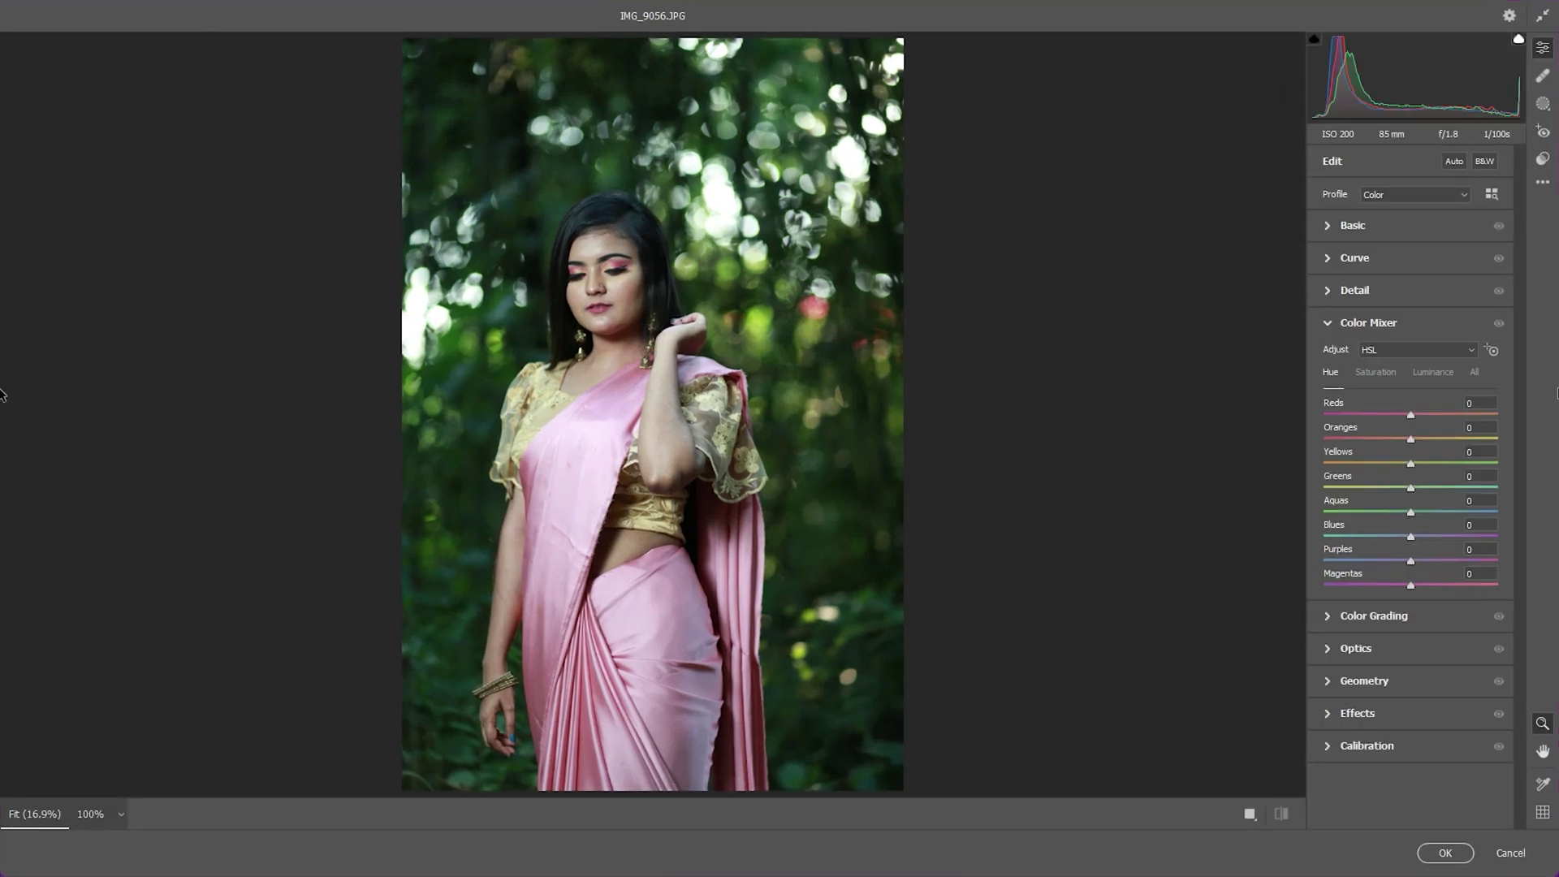
{"action": "left_click", "coordinate": [1544, 184]}
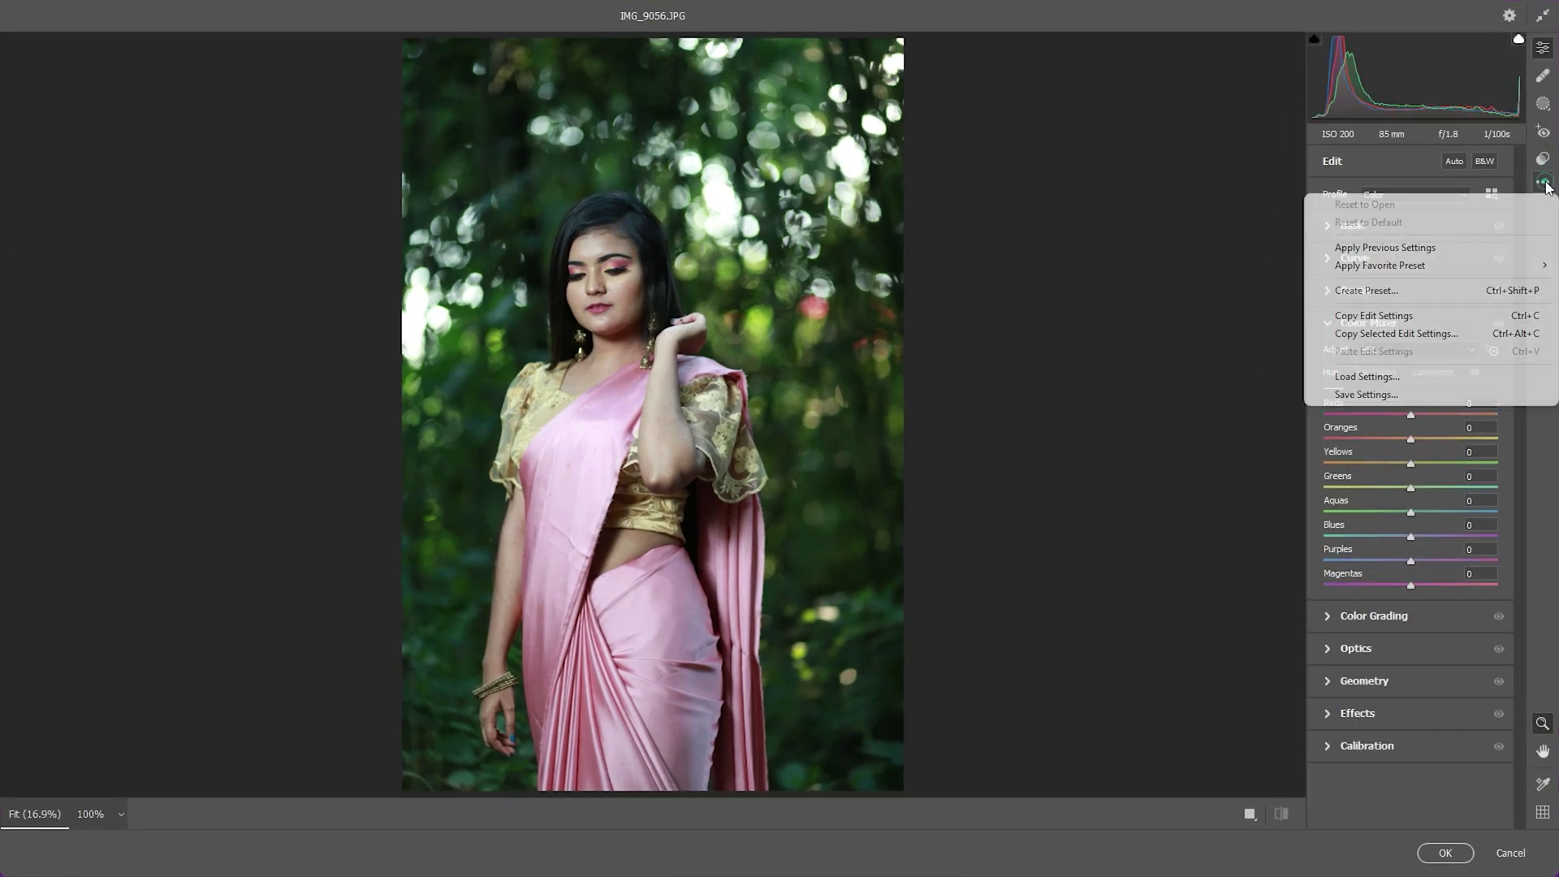
{"action": "left_click", "coordinate": [1543, 159]}
{"action": "left_click_drag", "start_coordinate": [1517, 280], "coordinate": [1529, 510]}
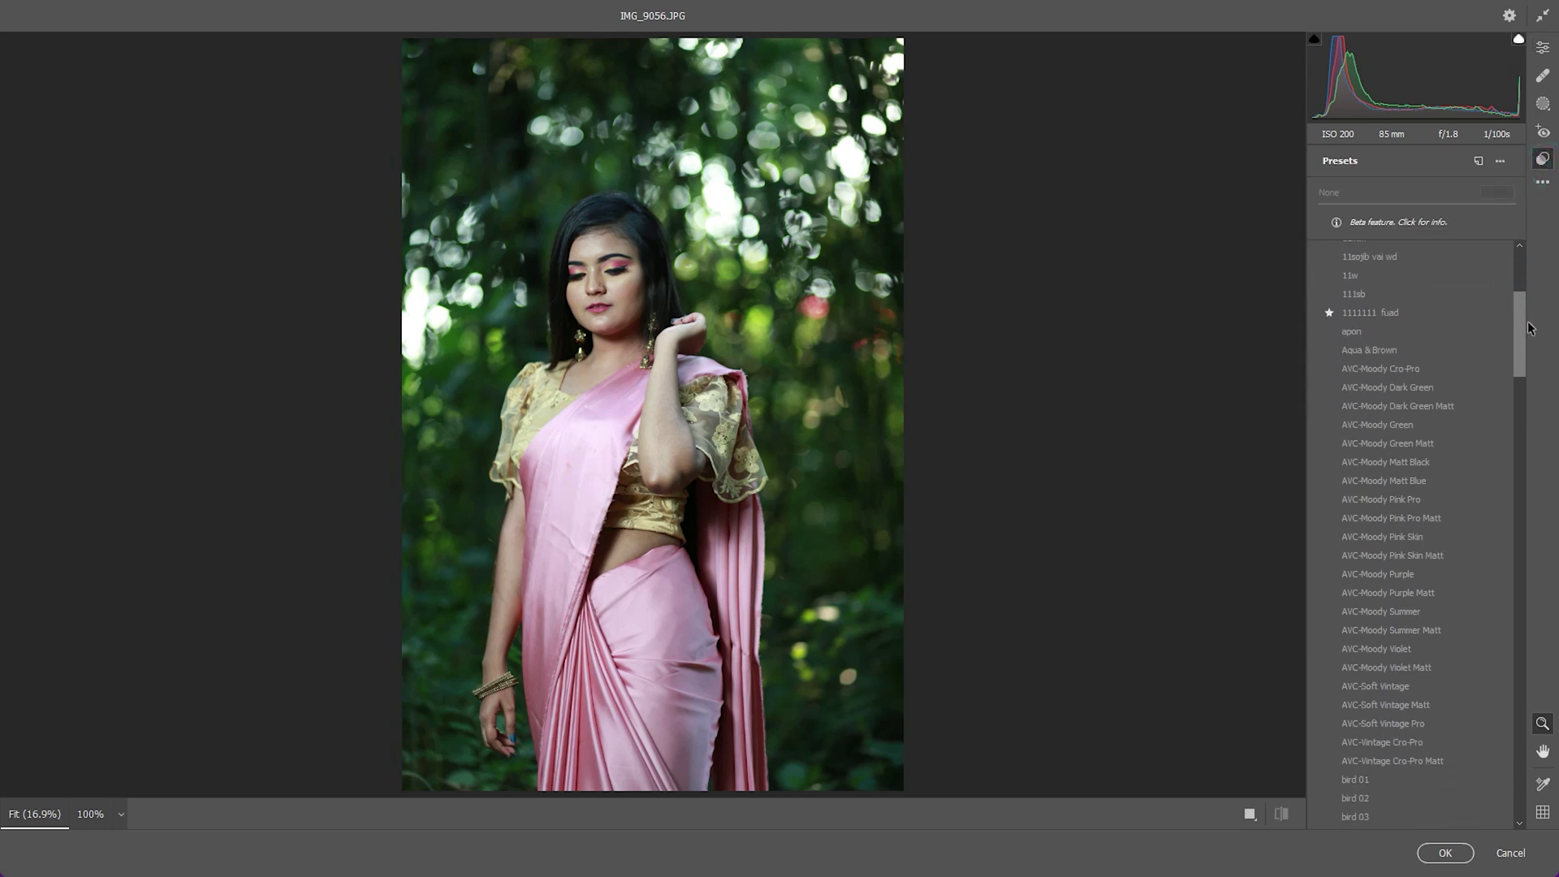
{"action": "scroll", "coordinate": [1413, 487], "scroll_direction": "down", "scroll_amount": 5}
{"action": "scroll", "coordinate": [1412, 487], "scroll_direction": "down", "scroll_amount": 5}
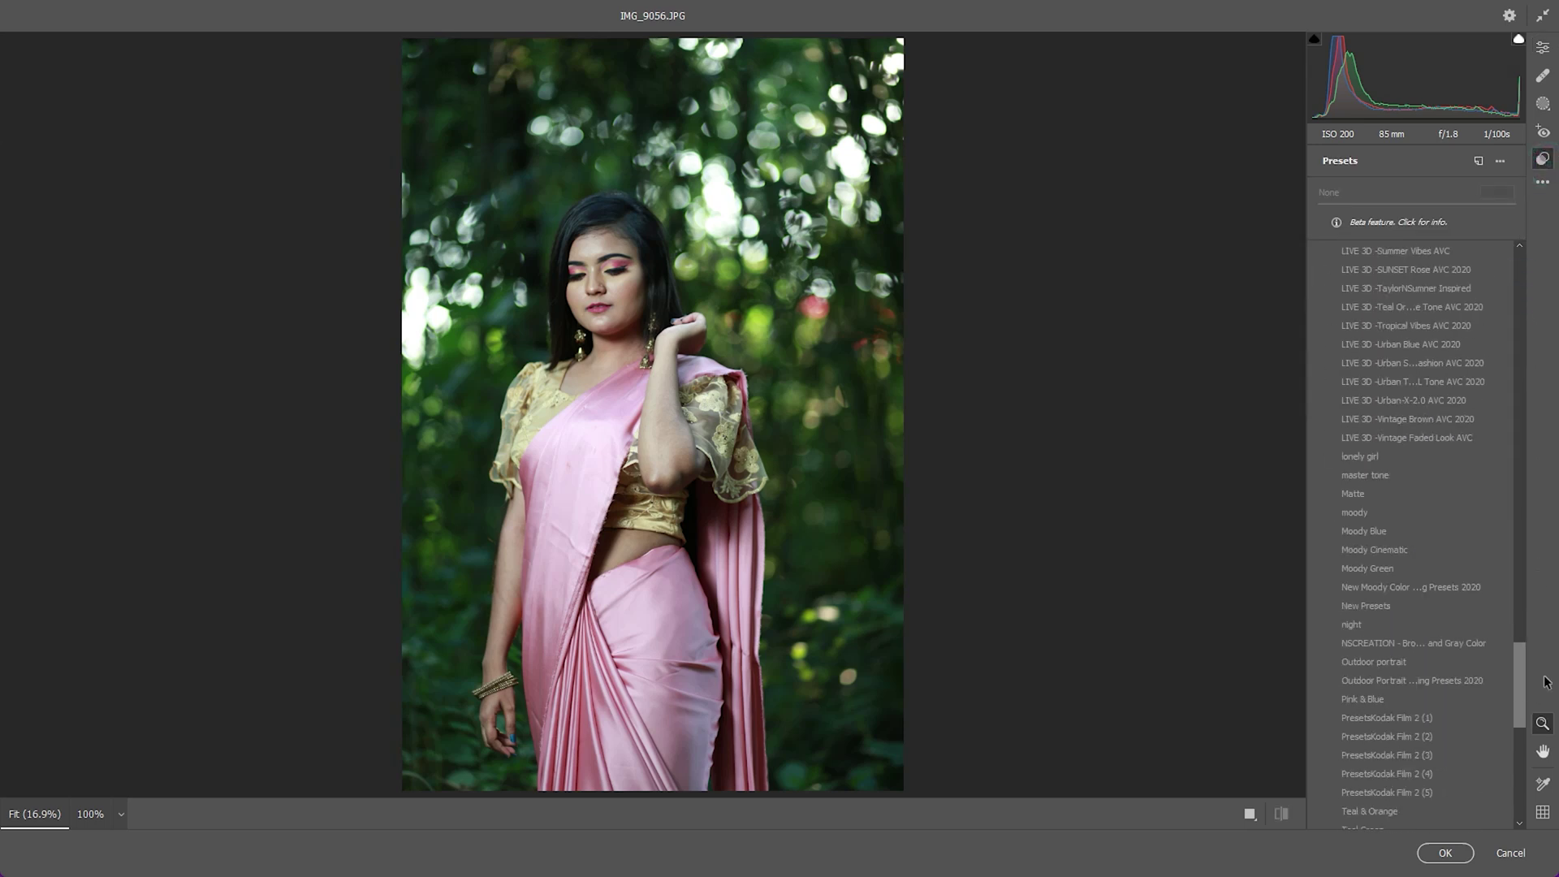
{"action": "scroll", "coordinate": [1413, 487], "scroll_direction": "down", "scroll_amount": 5}
{"action": "left_click", "coordinate": [1396, 418]}
{"action": "left_click", "coordinate": [1434, 308]}
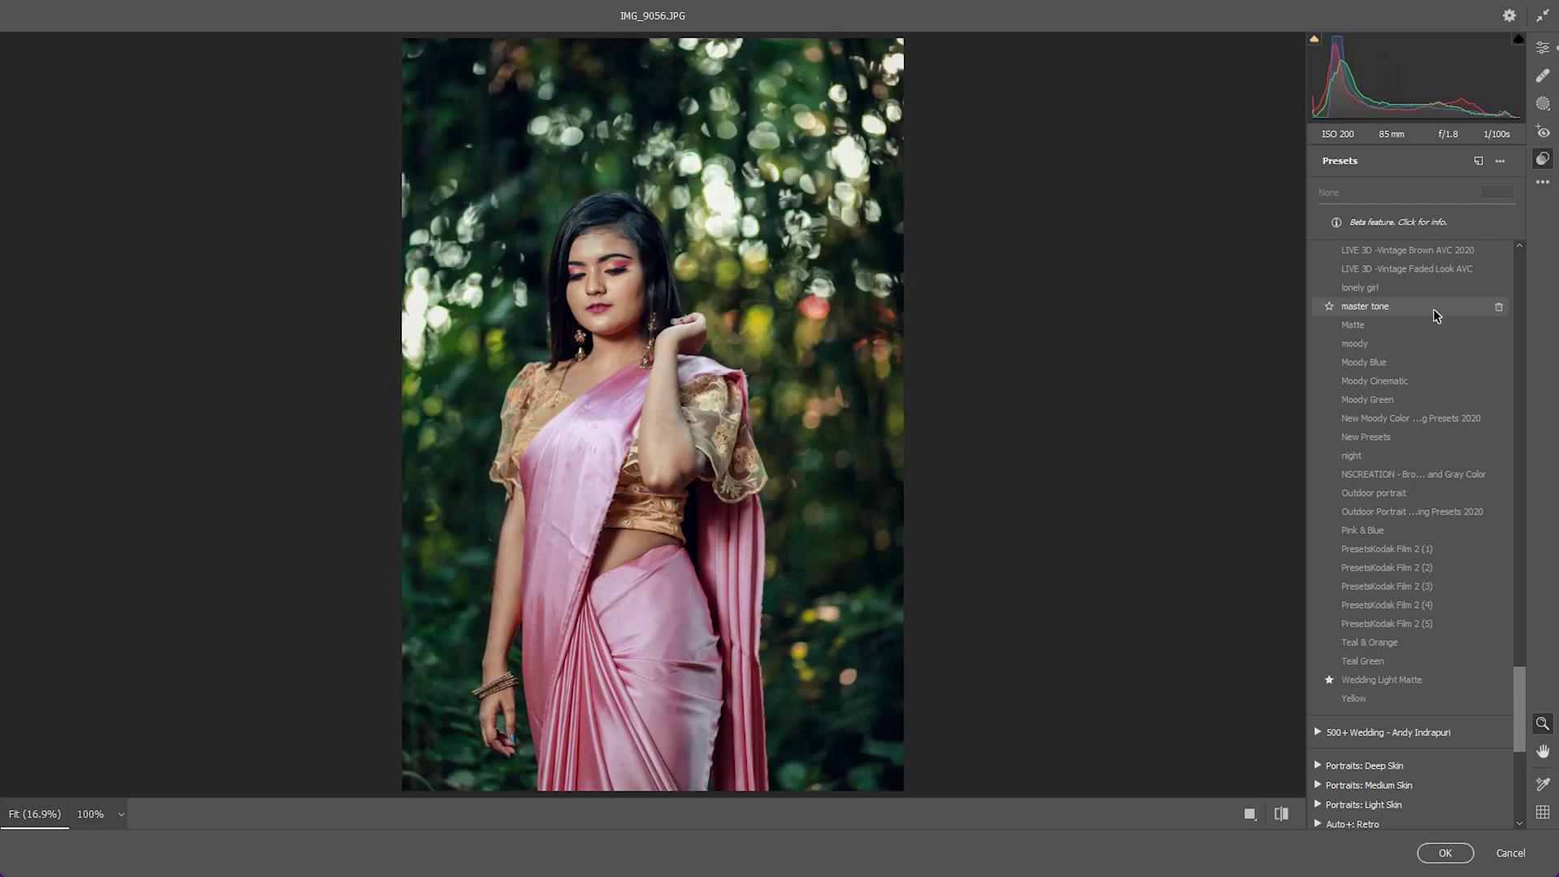
{"action": "left_click", "coordinate": [1390, 308]}
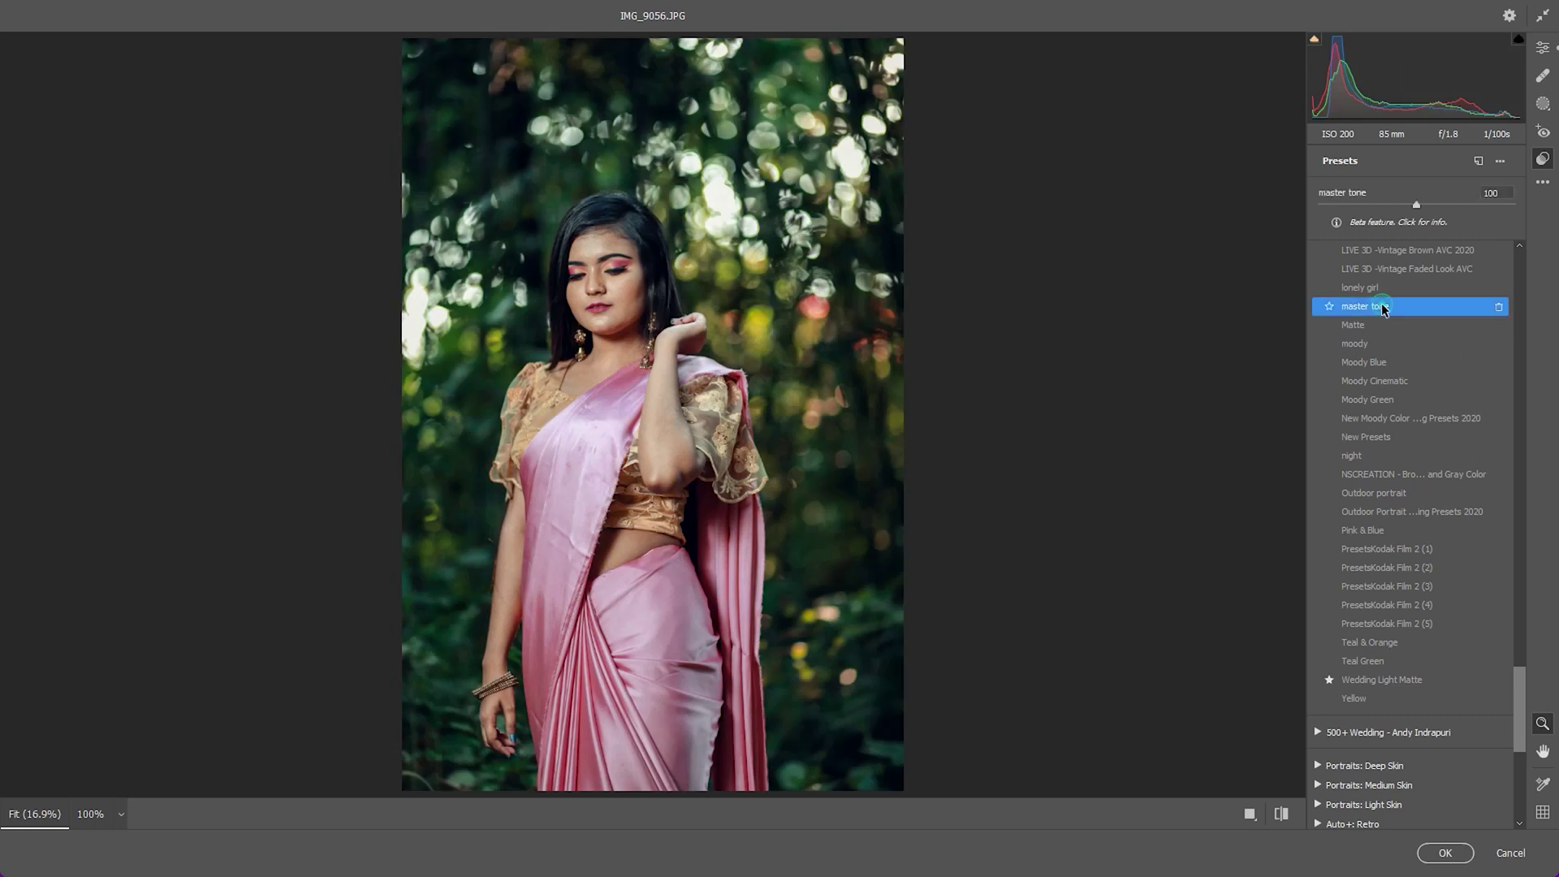
{"action": "left_click", "coordinate": [1443, 854]}
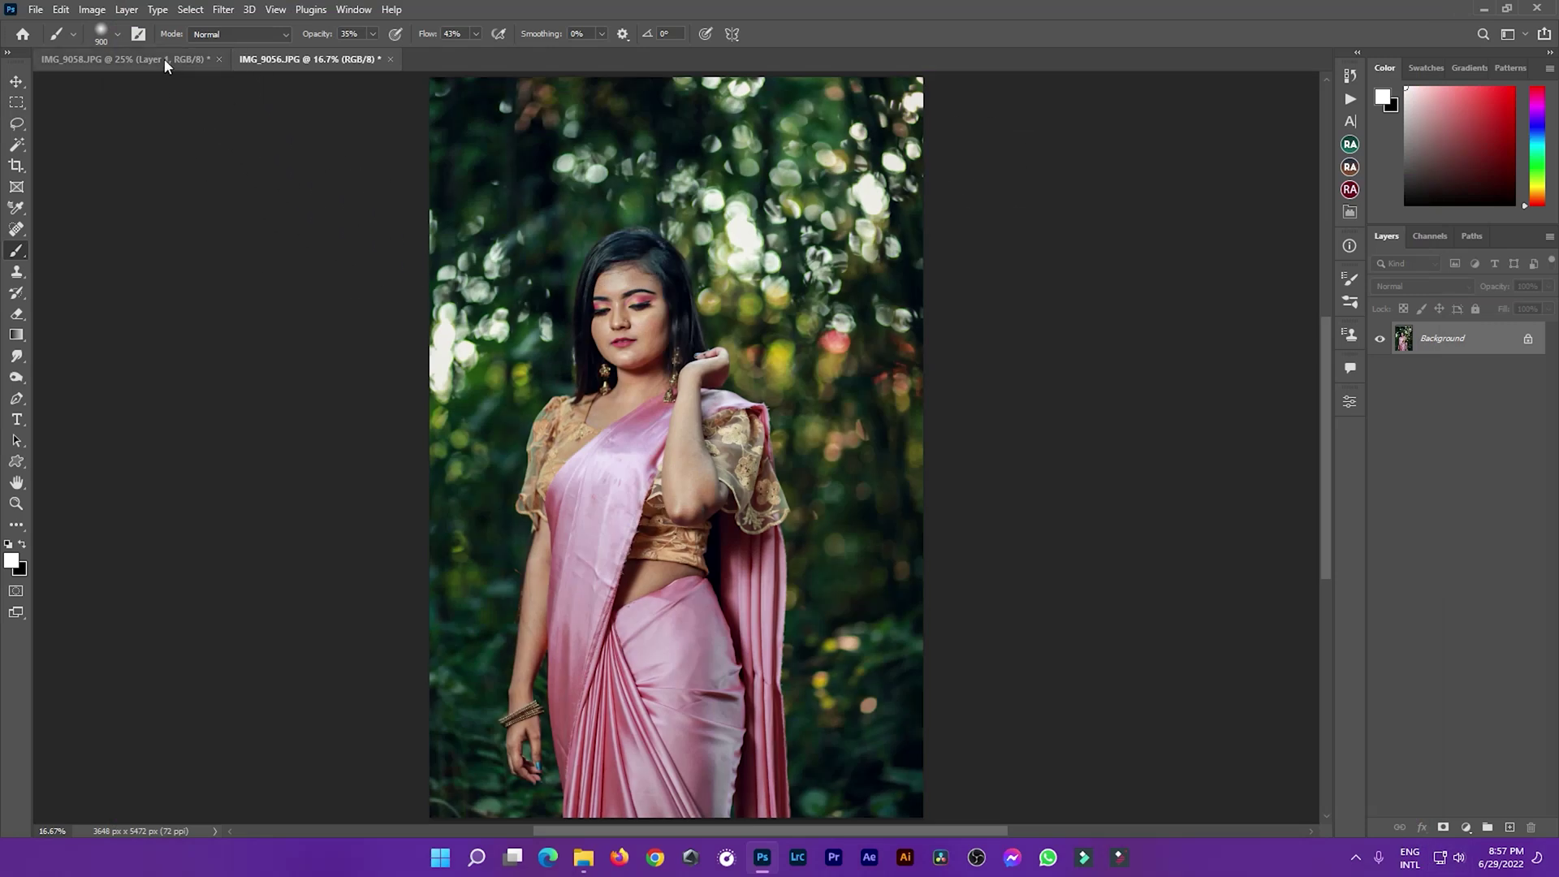
- Open IMG_9049 from the shoot folder as a new Photoshop document
{"action": "left_click", "coordinate": [164, 59]}
{"action": "left_click", "coordinate": [342, 63]}
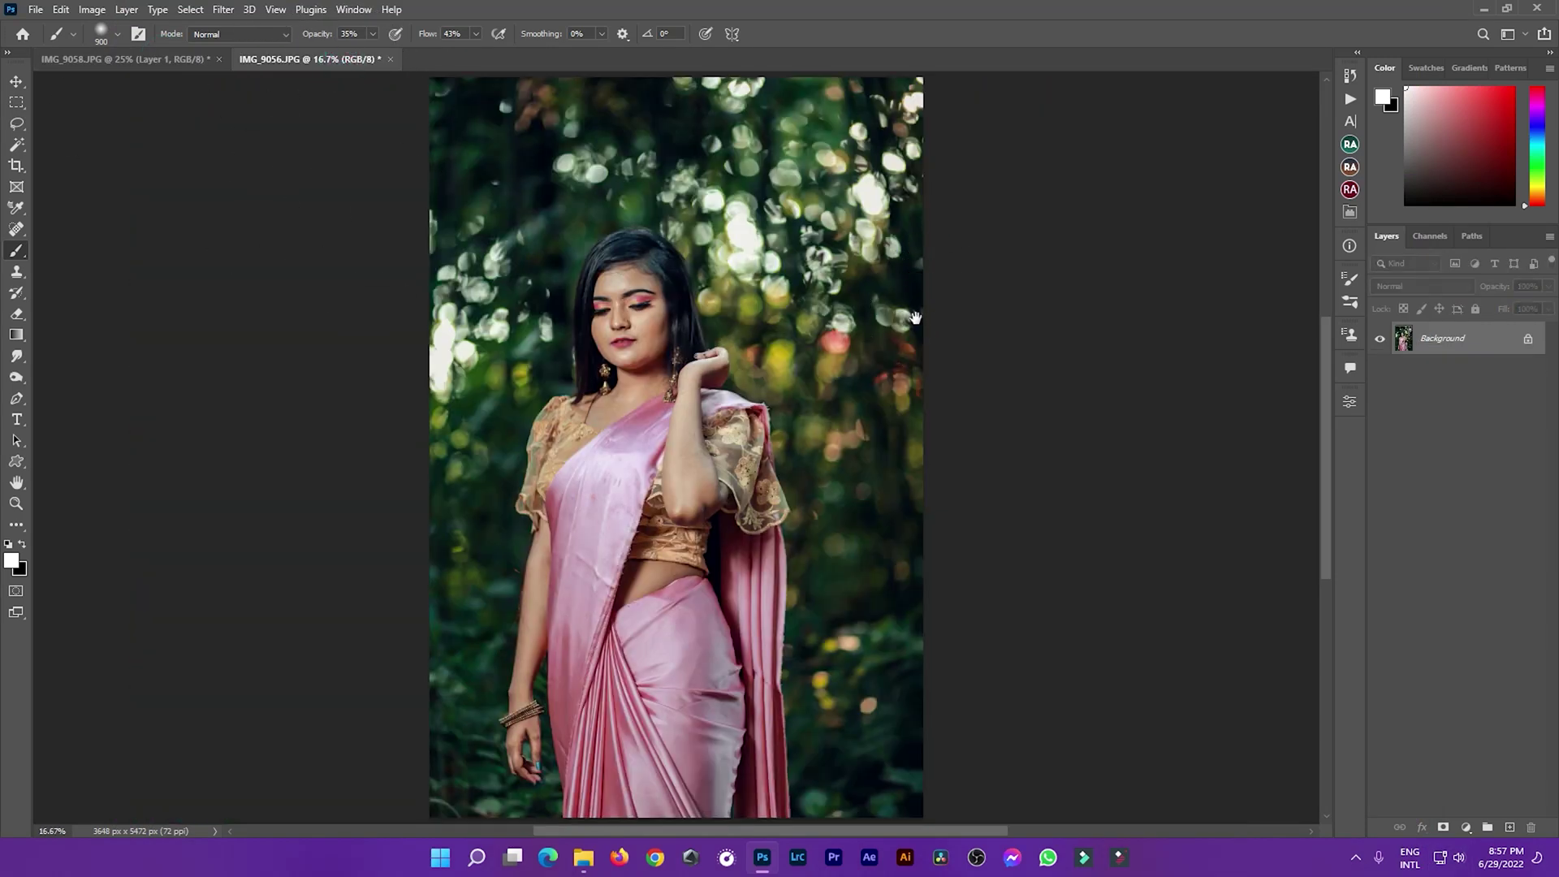
{"action": "scroll", "coordinate": [883, 243], "scroll_direction": "down", "scroll_amount": 1}
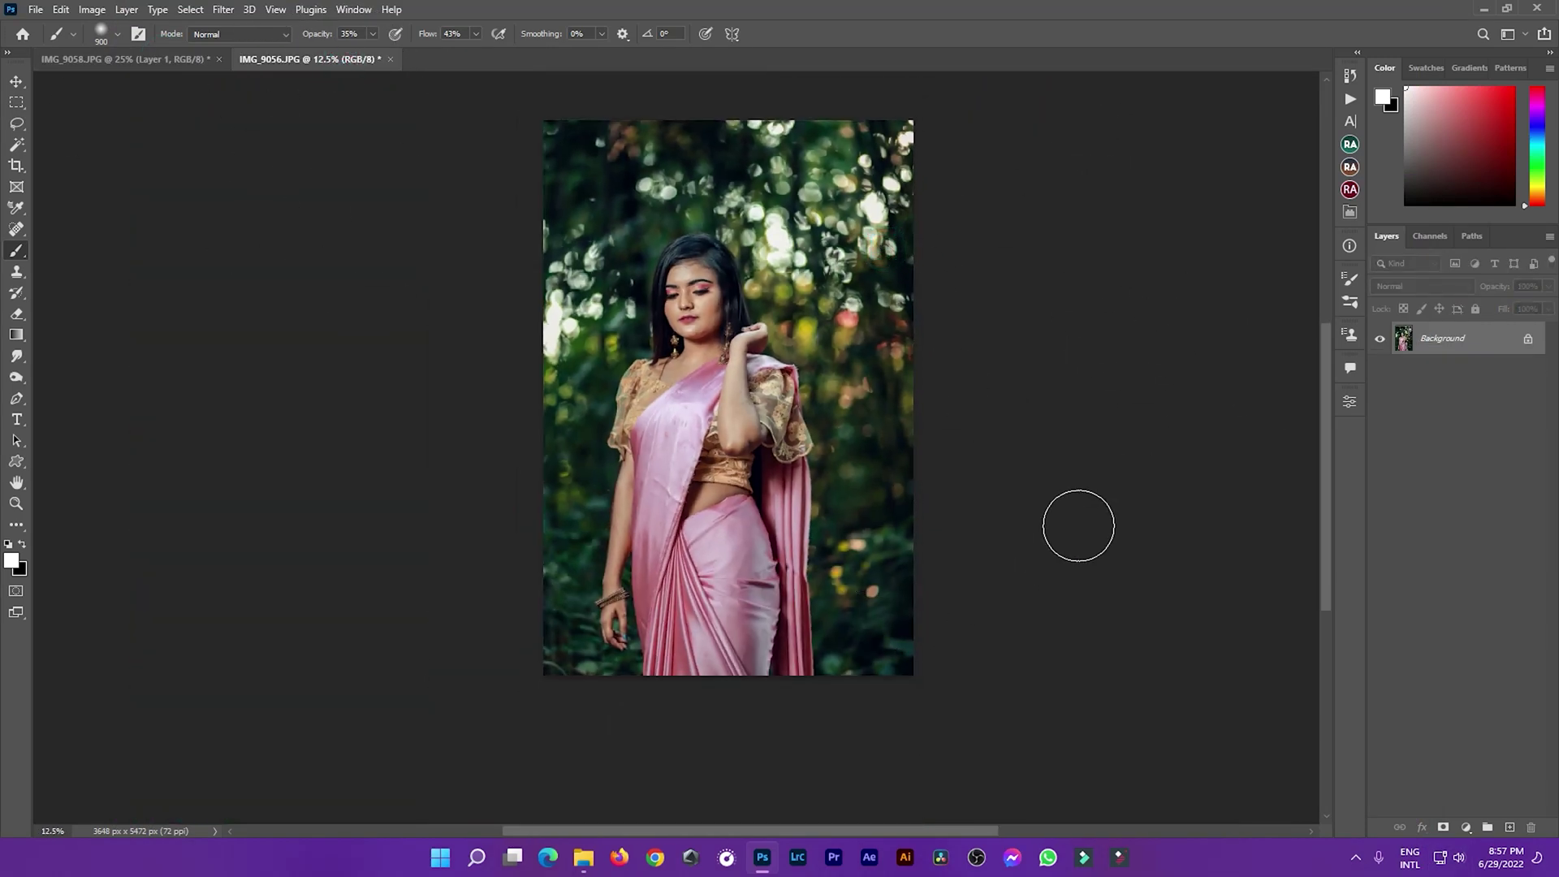
{"action": "left_click", "coordinate": [583, 857]}
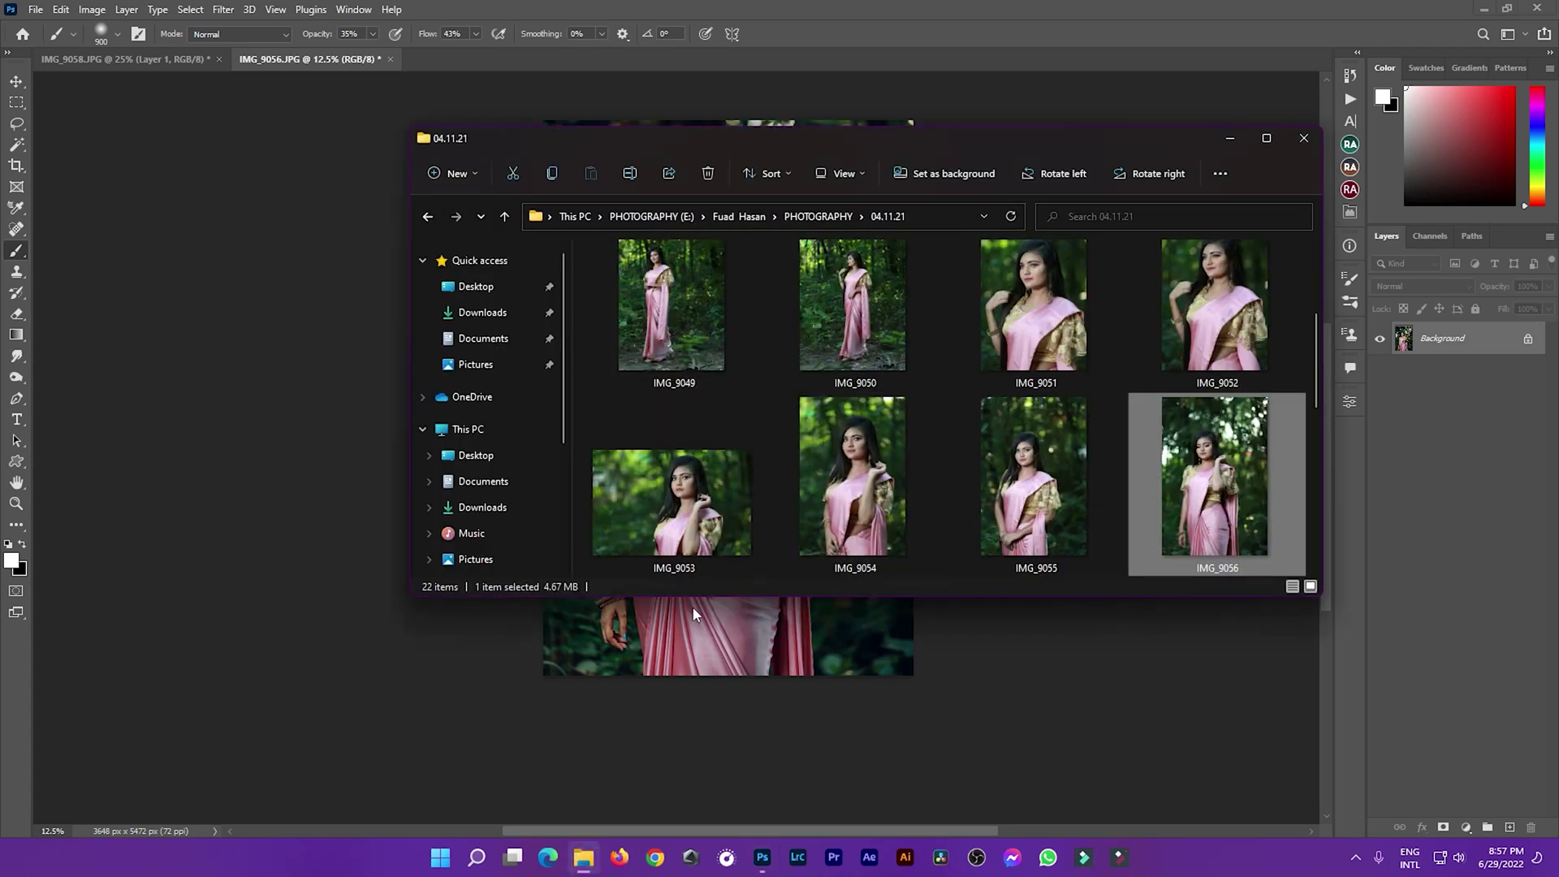
{"action": "scroll", "coordinate": [933, 469], "scroll_direction": "up", "scroll_amount": 1}
{"action": "scroll", "coordinate": [923, 456], "scroll_direction": "up", "scroll_amount": 1}
{"action": "left_click", "coordinate": [852, 475]}
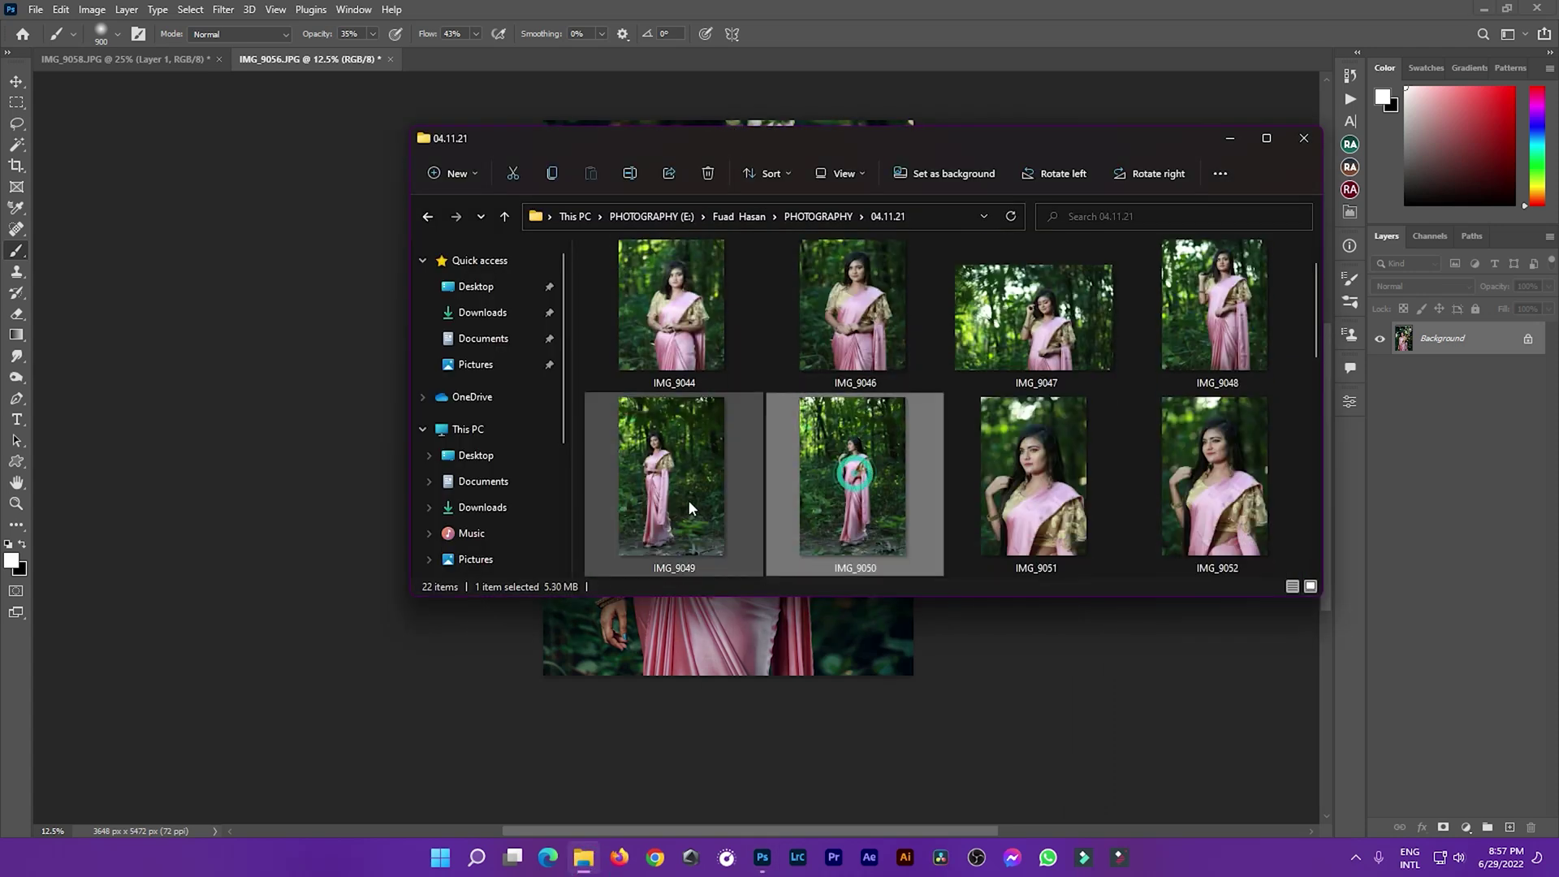
{"action": "left_click_drag", "start_coordinate": [689, 507], "coordinate": [621, 49]}
- Grade IMG_9049 in Camera Raw with 'master tone', Exposure +0.70 and Highlights −59
{"action": "left_click", "coordinate": [223, 8]}
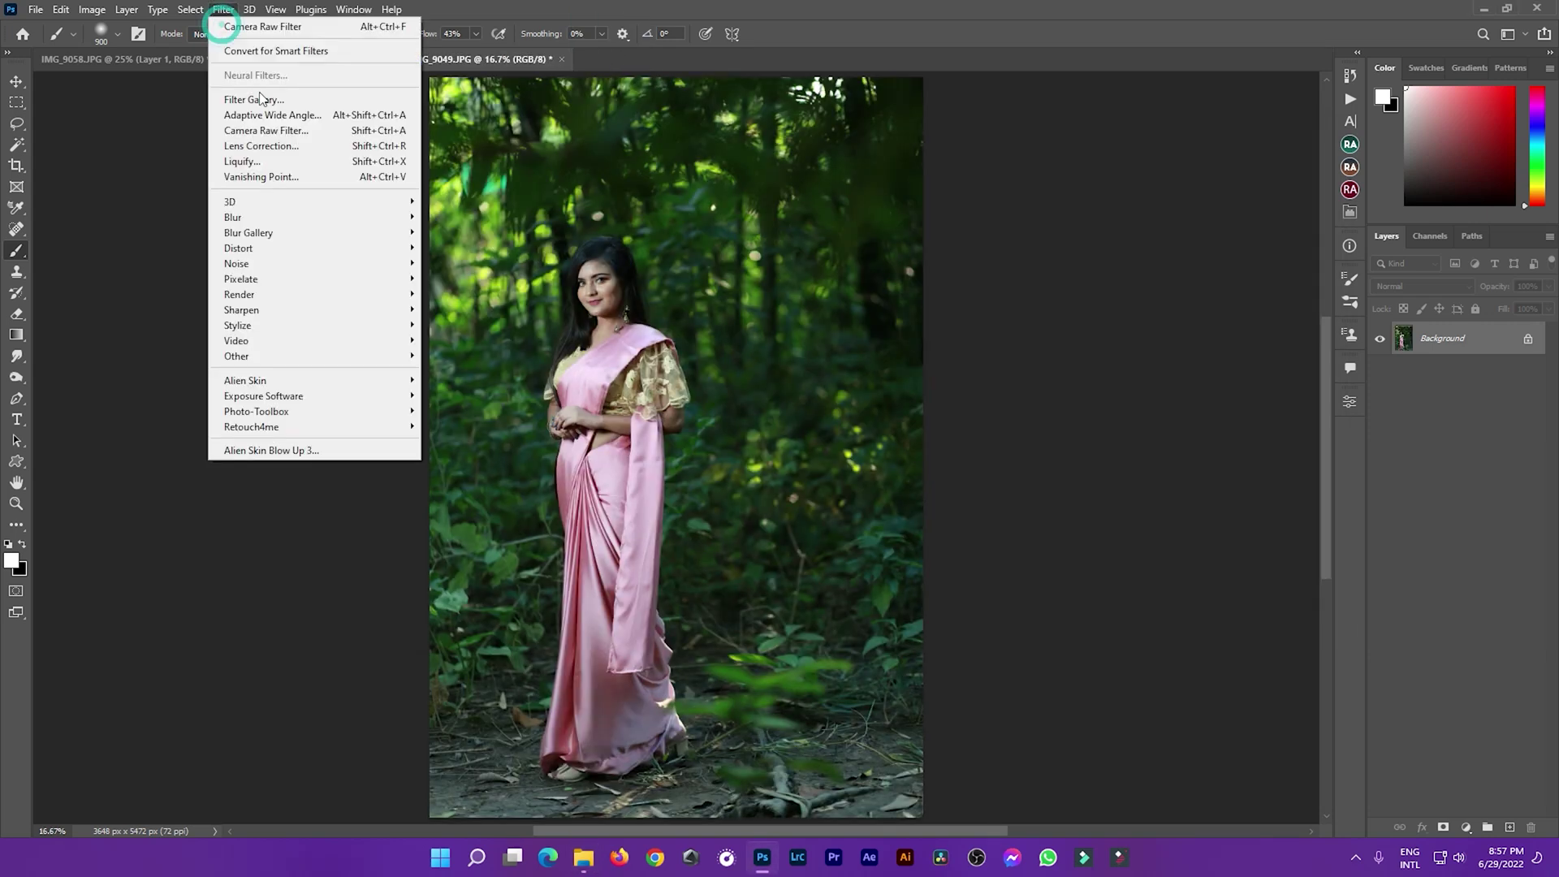
{"action": "left_click", "coordinate": [266, 130]}
{"action": "left_click", "coordinate": [1543, 158]}
{"action": "mouse_move", "coordinate": [1518, 284]}
{"action": "left_mouse_down"}
{"action": "mouse_move", "coordinate": [1534, 688]}
{"action": "mouse_move", "coordinate": [1520, 650]}
{"action": "left_mouse_up"}
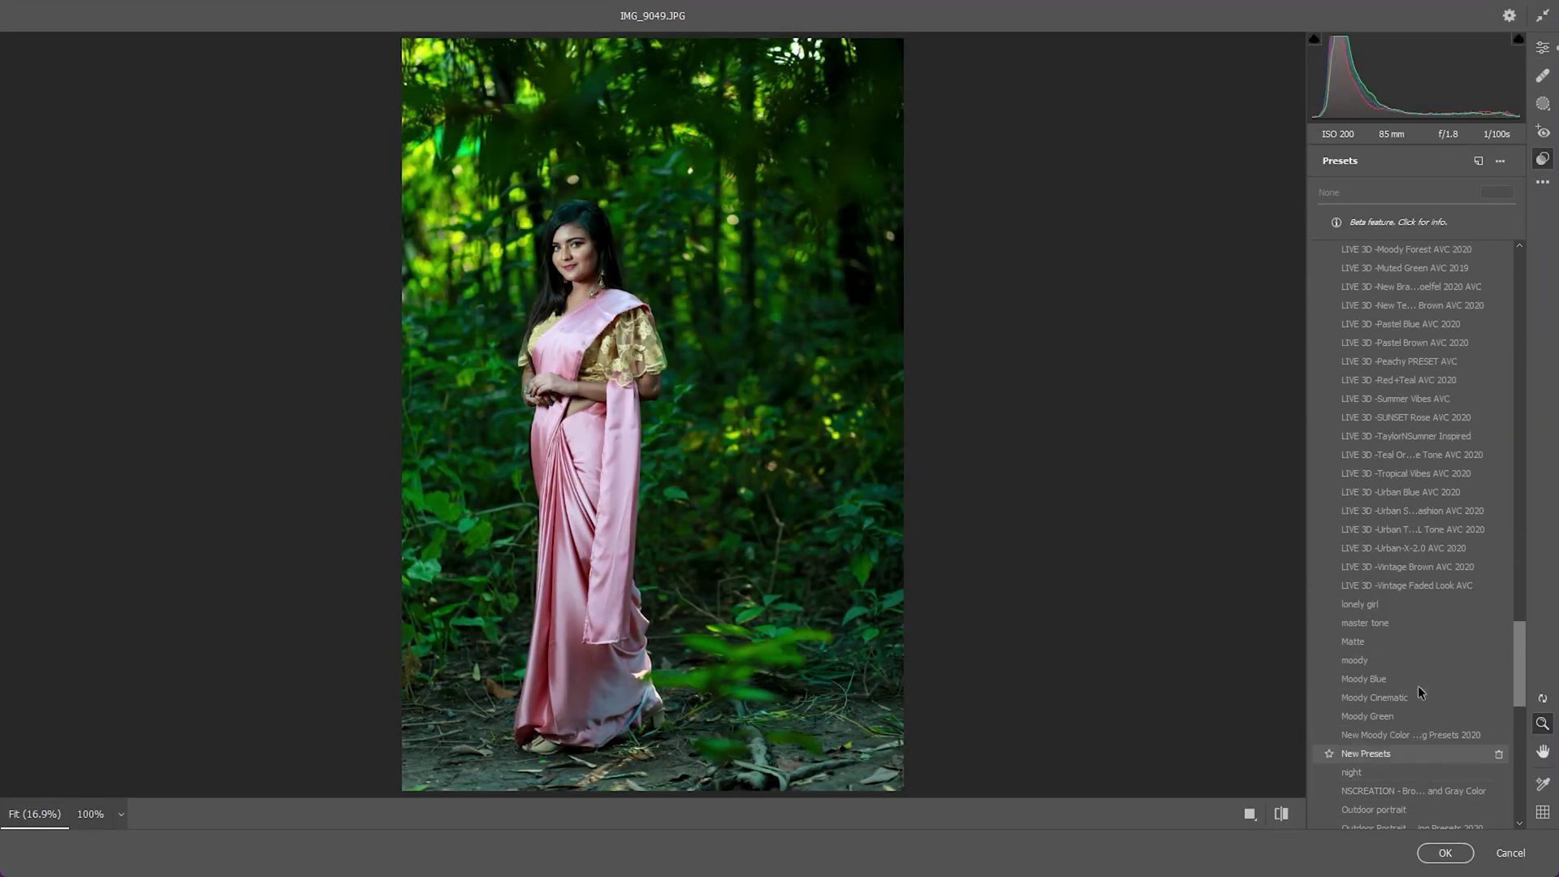
{"action": "left_click", "coordinate": [1380, 623]}
{"action": "left_click", "coordinate": [1542, 47]}
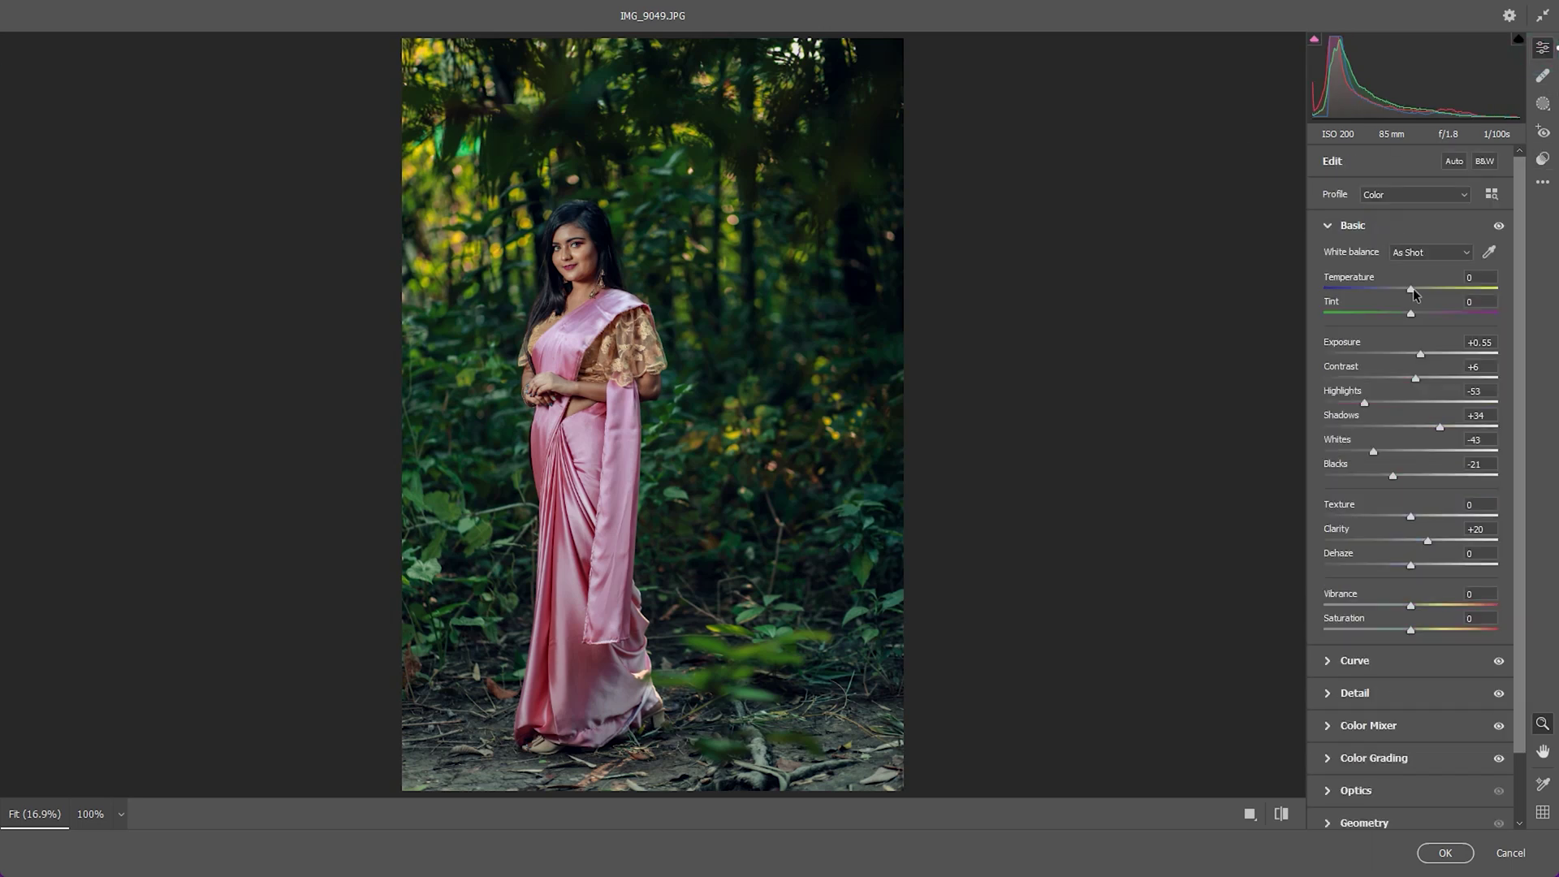
{"action": "left_click_drag", "start_coordinate": [1420, 358], "coordinate": [1424, 359]}
{"action": "left_click_drag", "start_coordinate": [1370, 408], "coordinate": [1359, 409]}
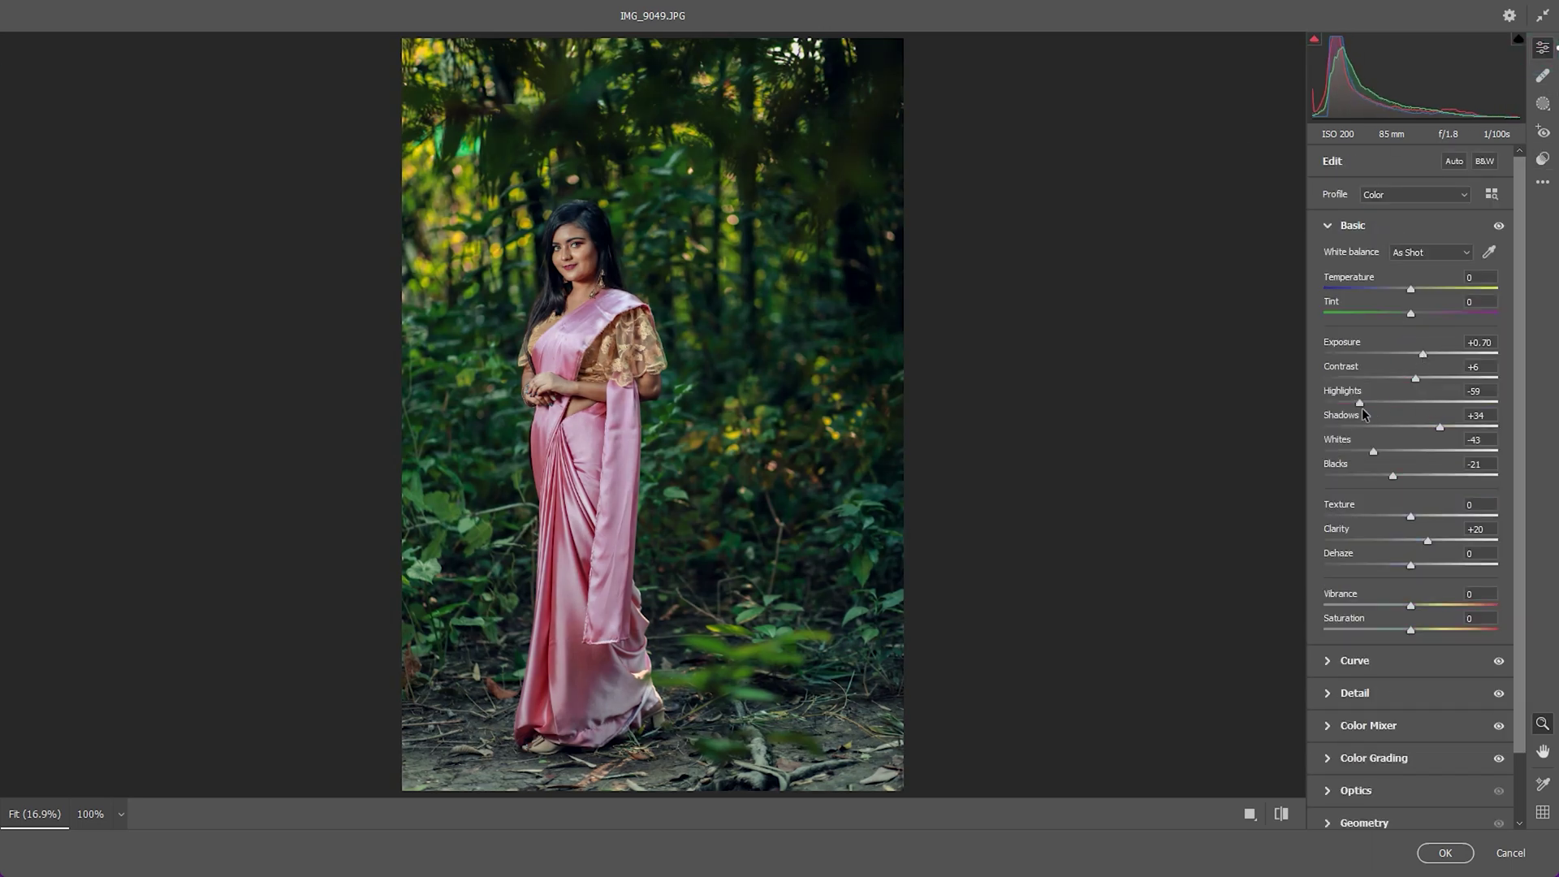
{"action": "left_click", "coordinate": [1445, 852]}
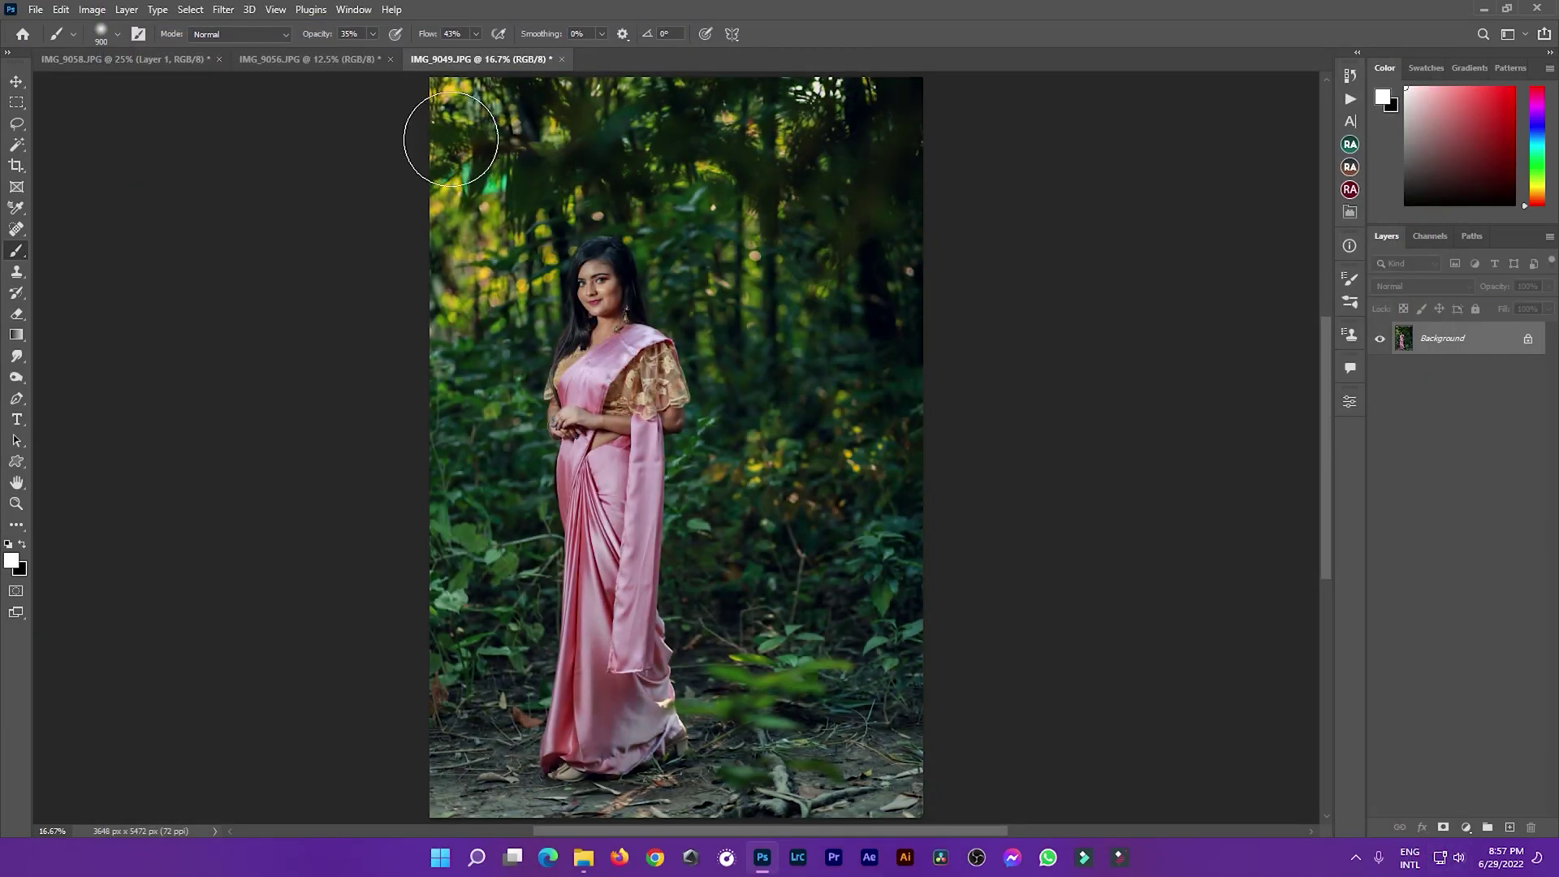
- Review the open photos, then close IMG_9049 without saving
{"action": "left_click", "coordinate": [354, 62]}
{"action": "left_click", "coordinate": [177, 61]}
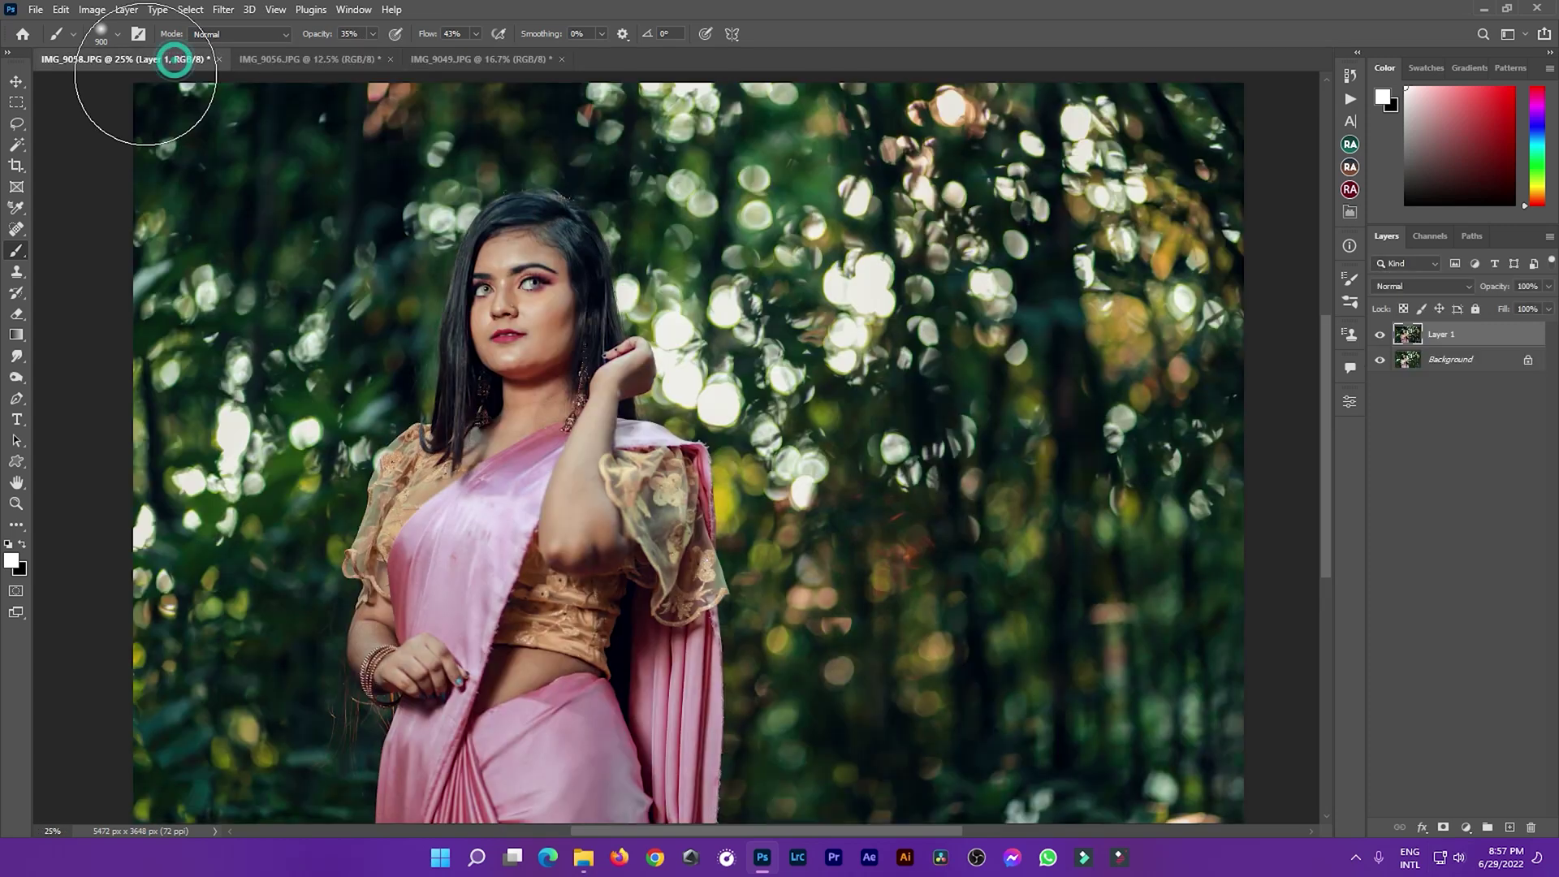
{"action": "left_click", "coordinate": [488, 59]}
{"action": "left_click", "coordinate": [850, 263], "text": "alt"}
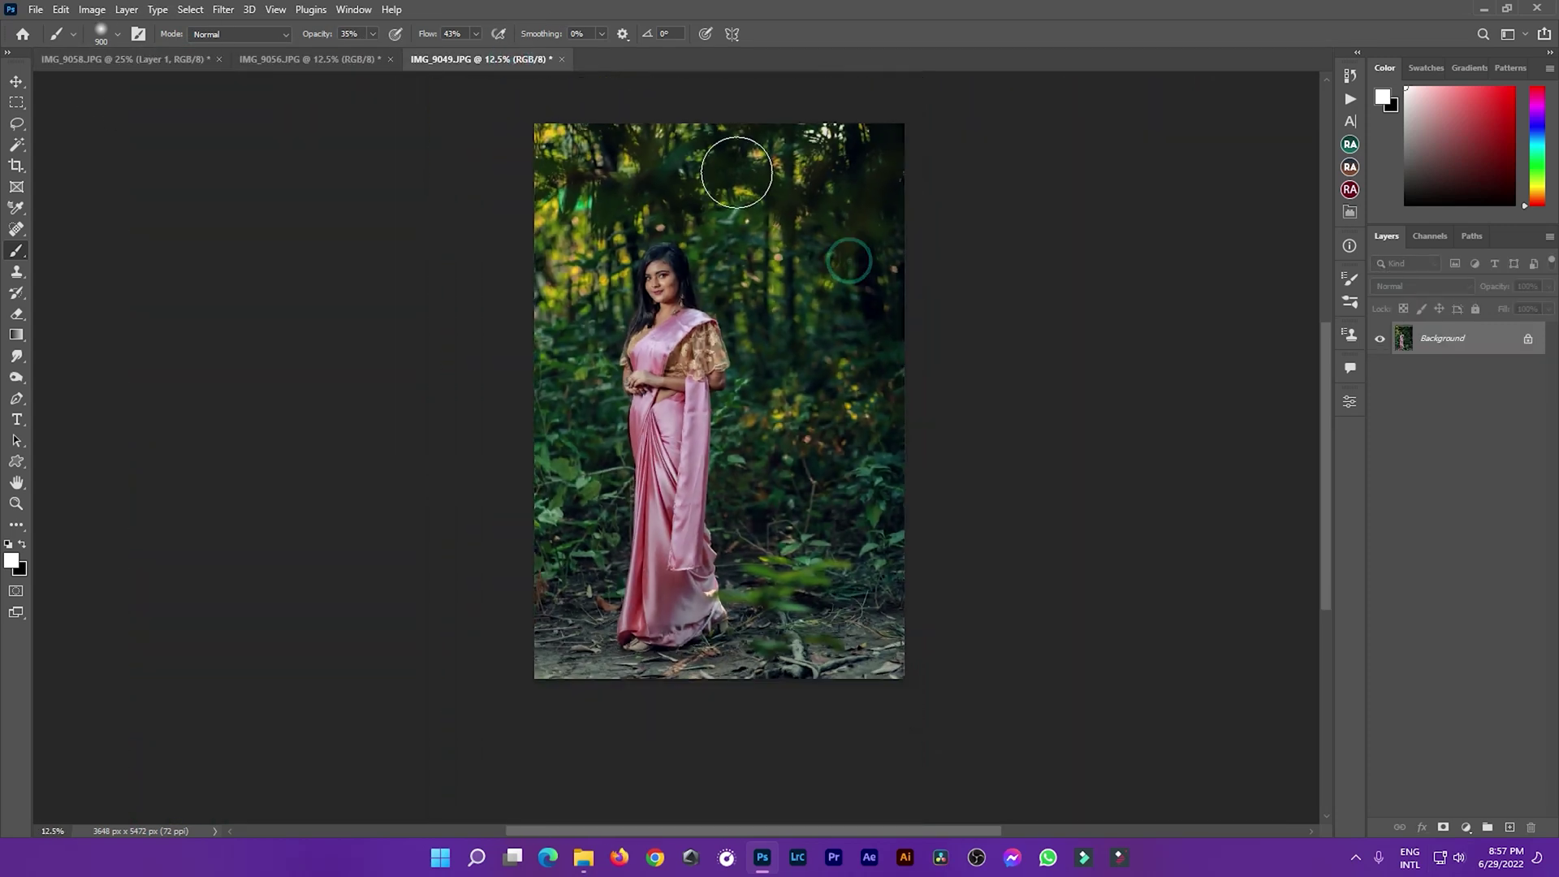
{"action": "left_click", "coordinate": [561, 60]}
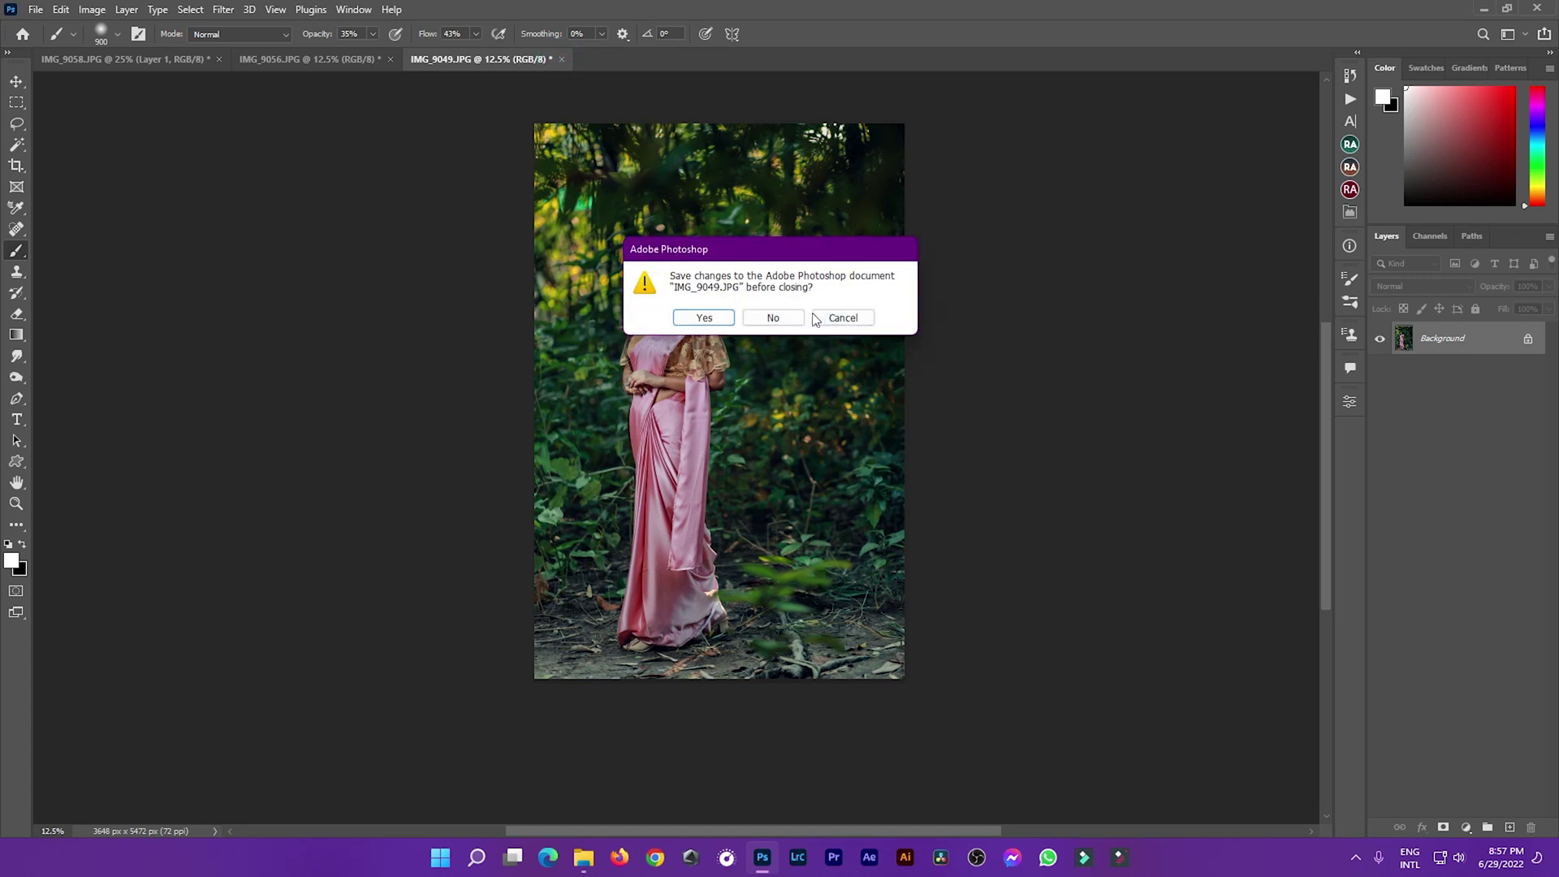
{"action": "left_click", "coordinate": [774, 318]}
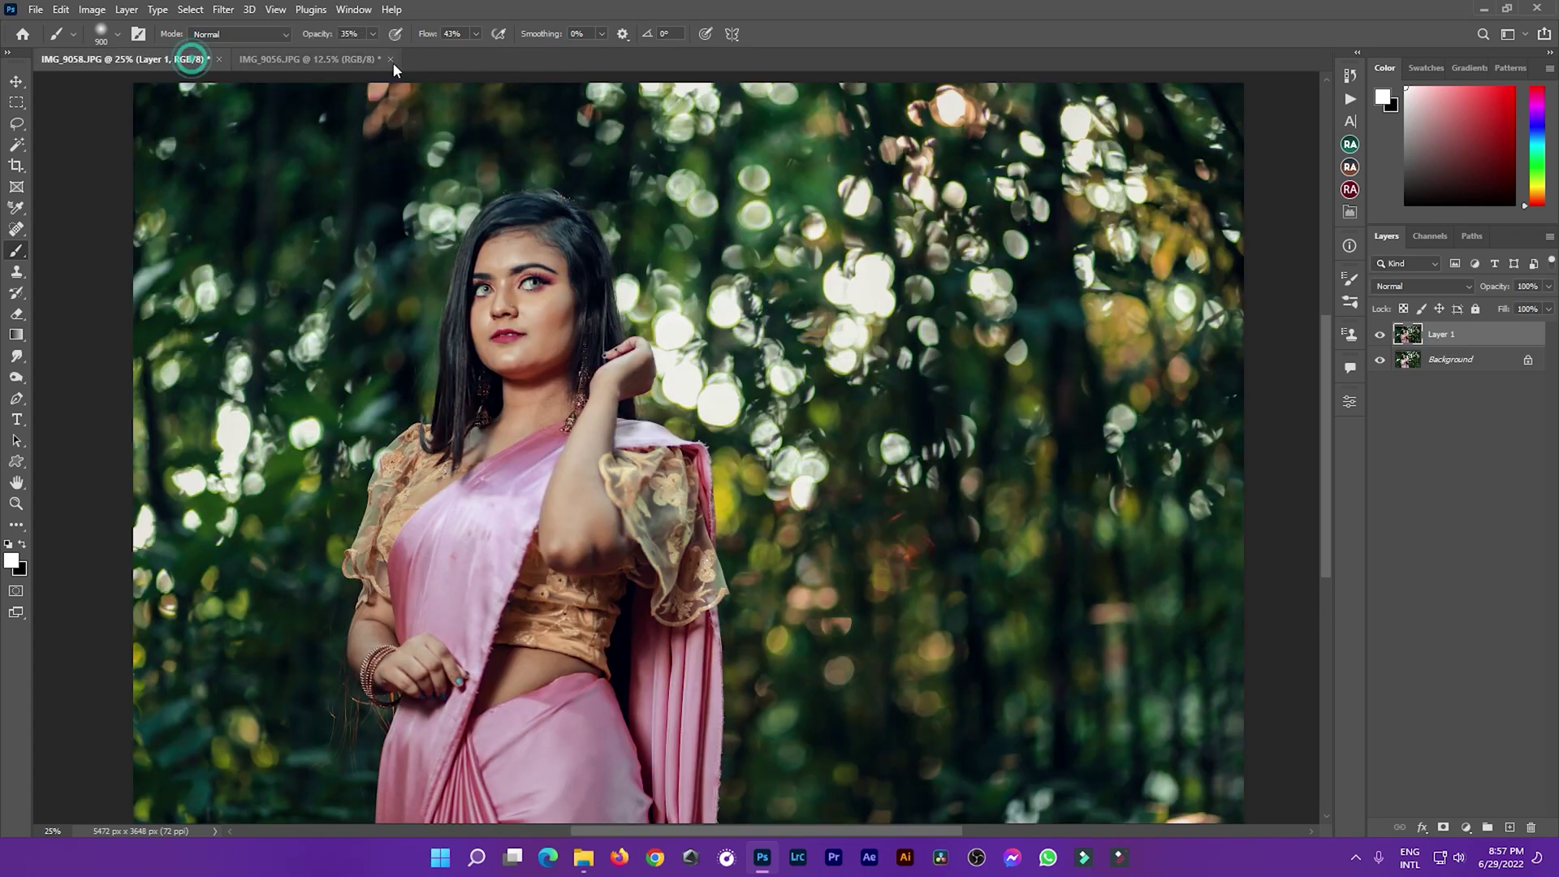
- Close IMG_9058 without saving, keeping IMG_9056 as the only document
{"action": "left_click", "coordinate": [333, 60]}
{"action": "scroll", "coordinate": [658, 286], "scroll_direction": "up", "scroll_amount": 2}
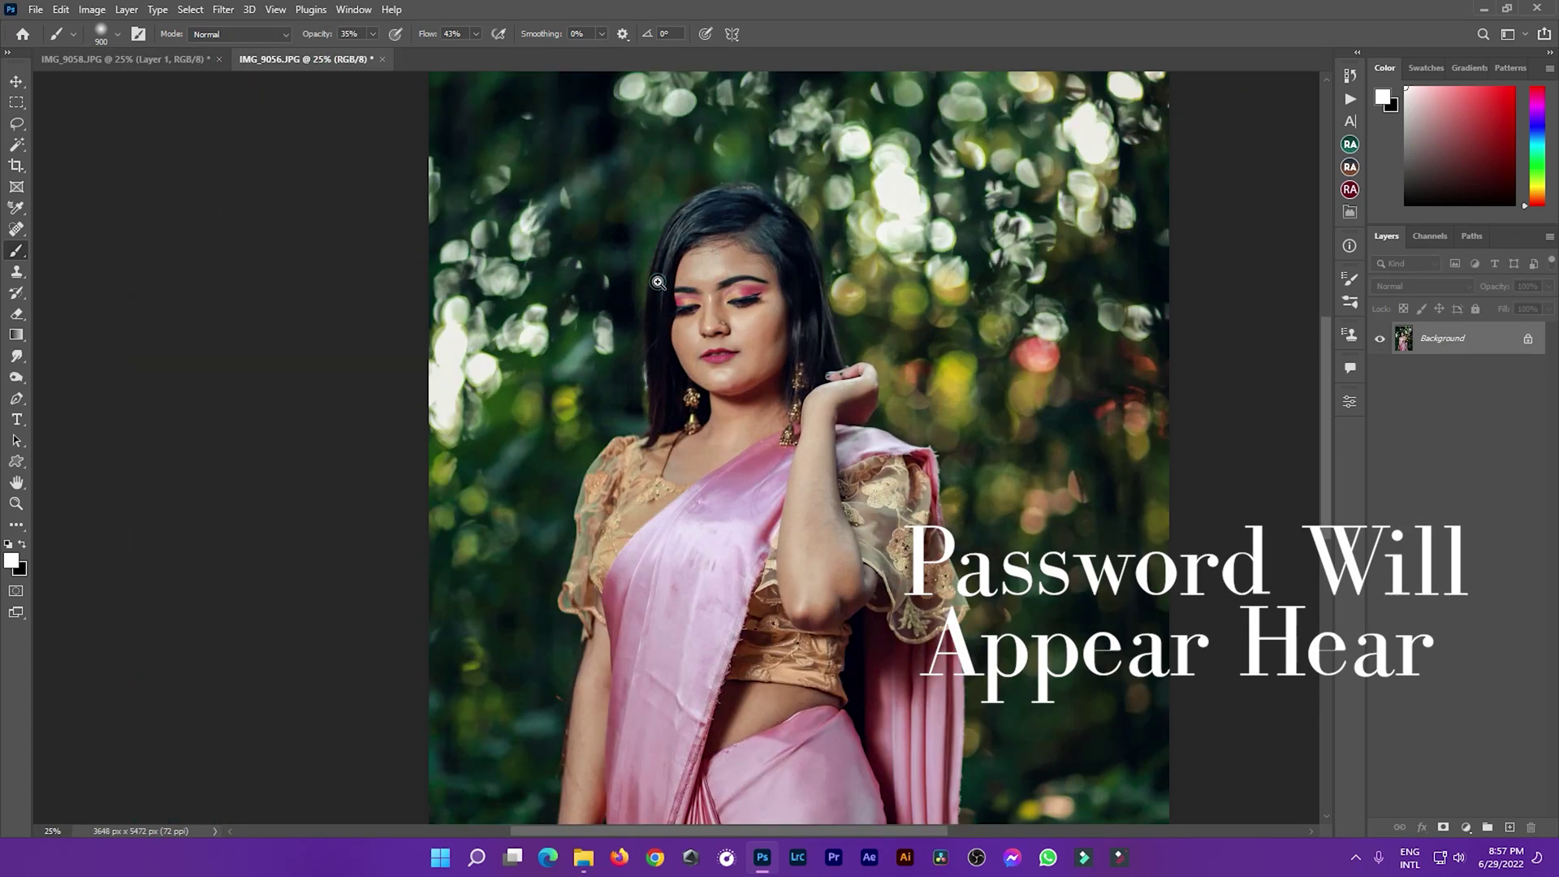
{"action": "scroll", "coordinate": [658, 285], "scroll_direction": "up", "scroll_amount": 1}
{"action": "left_click", "coordinate": [219, 60]}
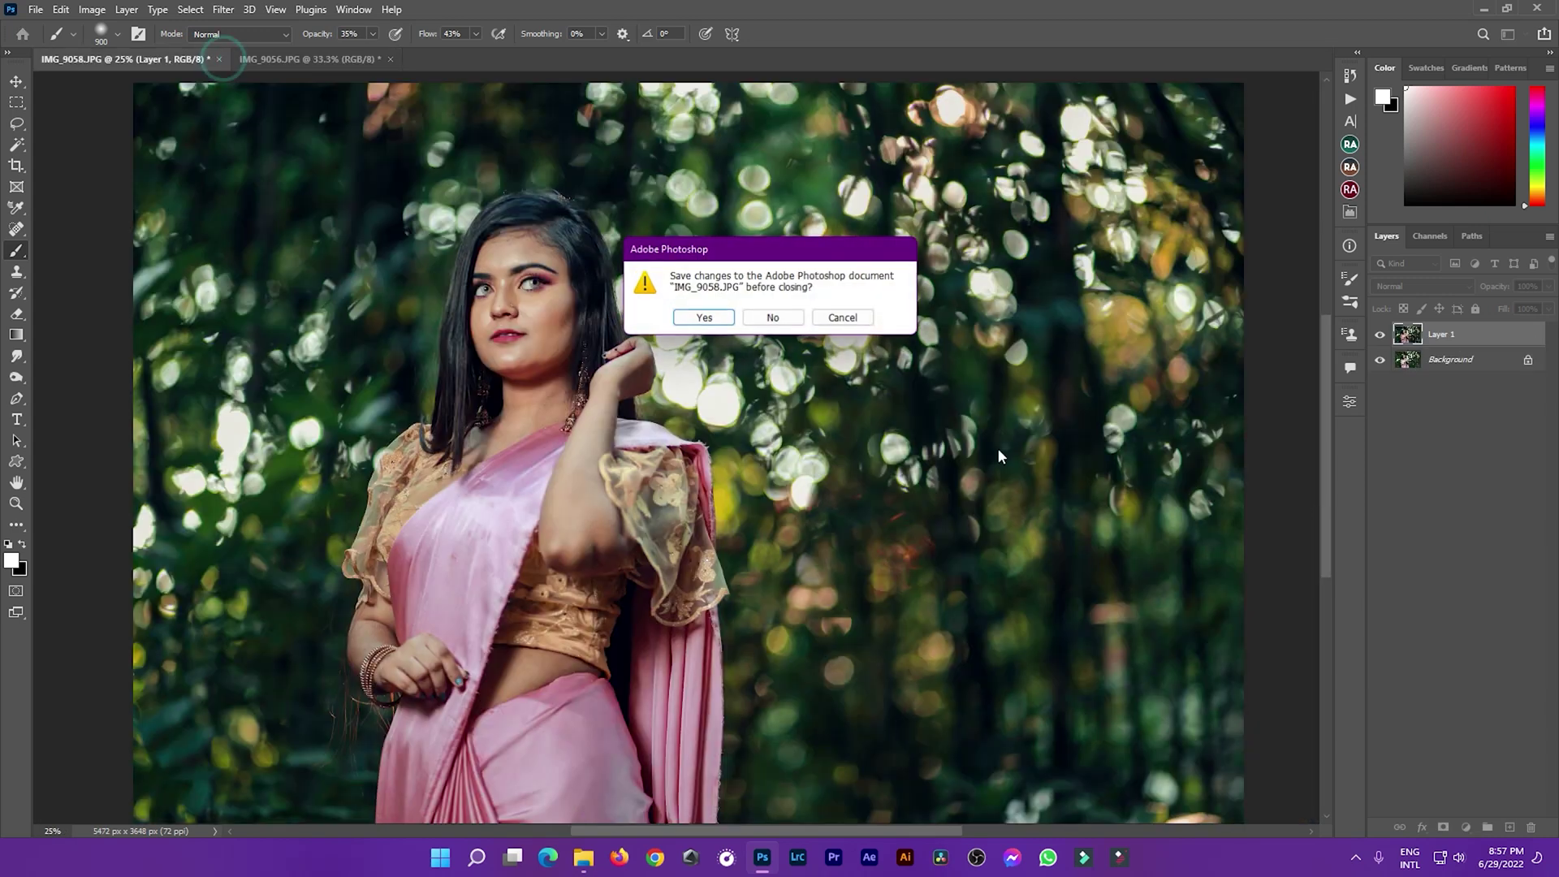
{"action": "left_click", "coordinate": [771, 318]}
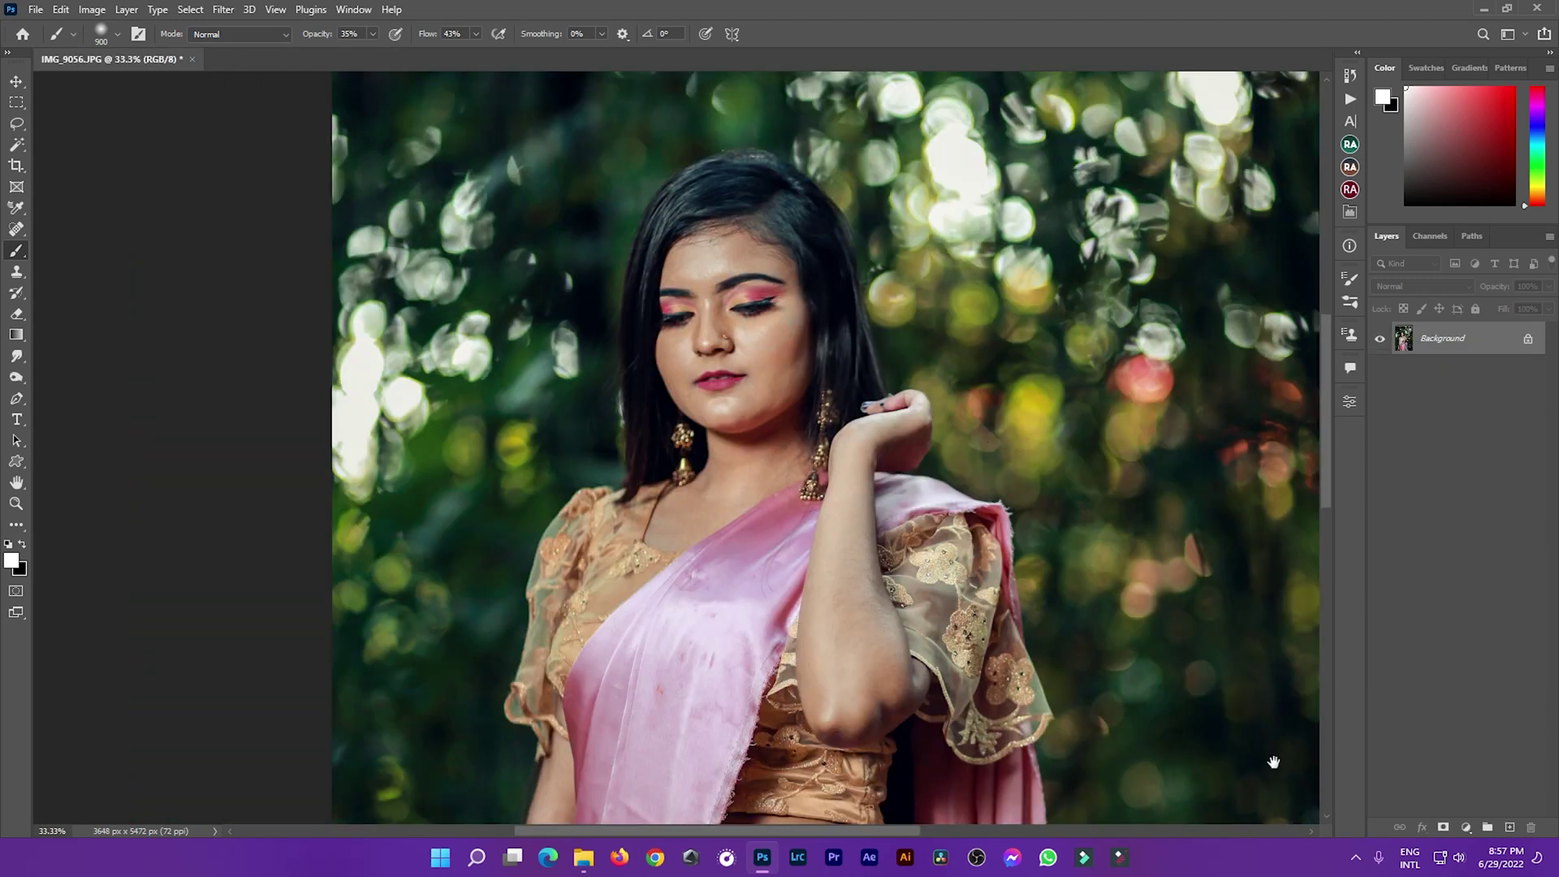
{"action": "scroll", "coordinate": [890, 513], "scroll_direction": "down", "scroll_amount": 2}
{"action": "scroll", "coordinate": [925, 423], "scroll_direction": "down", "scroll_amount": 1}
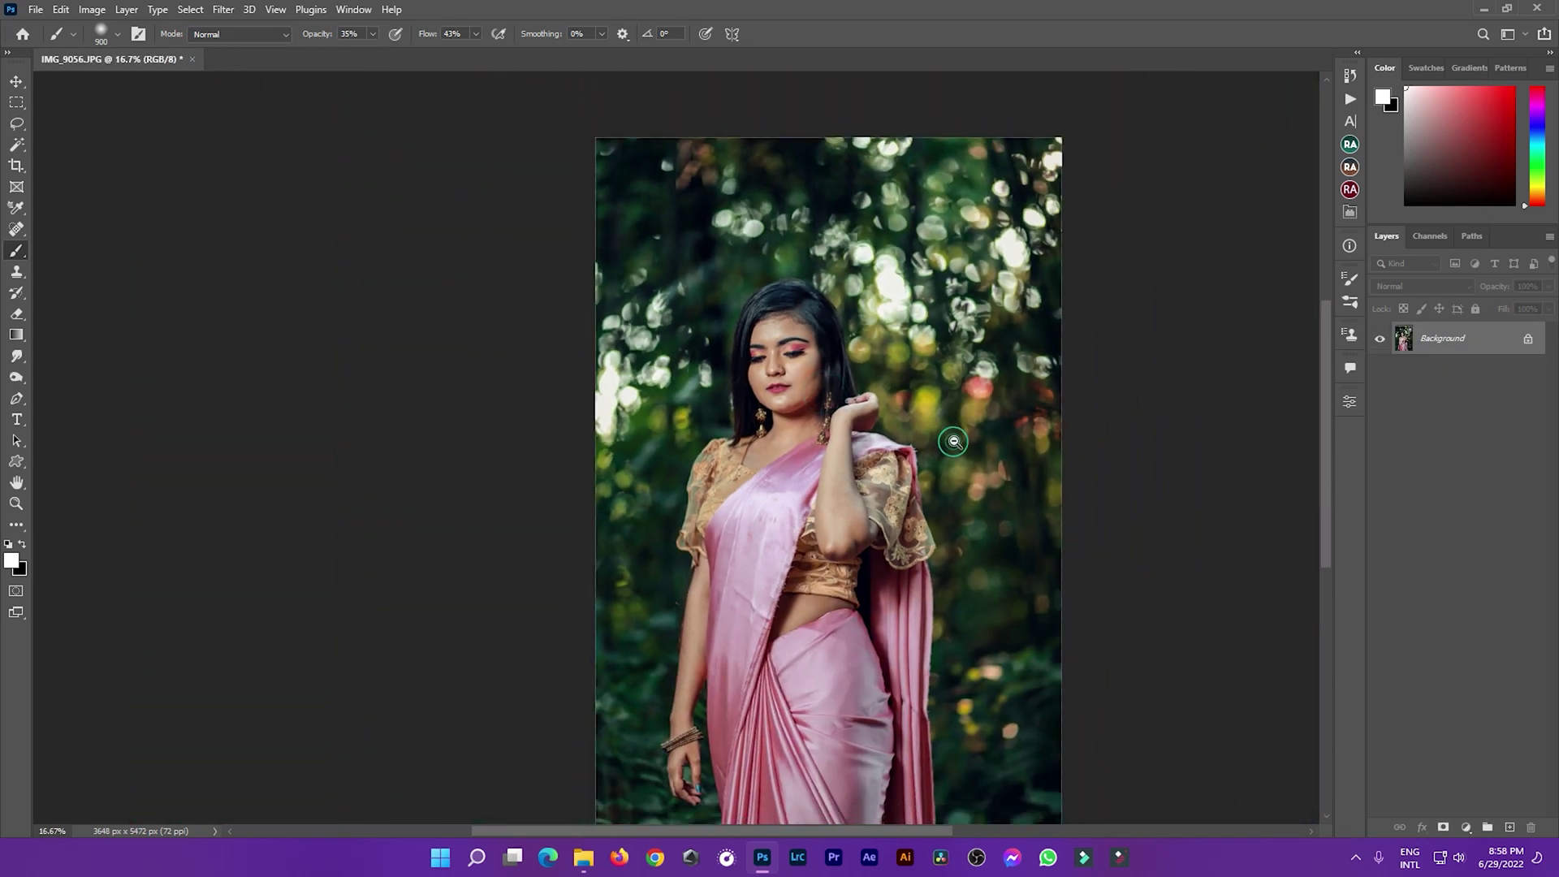
- Duplicate the Background to Layer 1 and show the Retouching Academy beauty panel
{"action": "key", "text": "ctrl+j"}
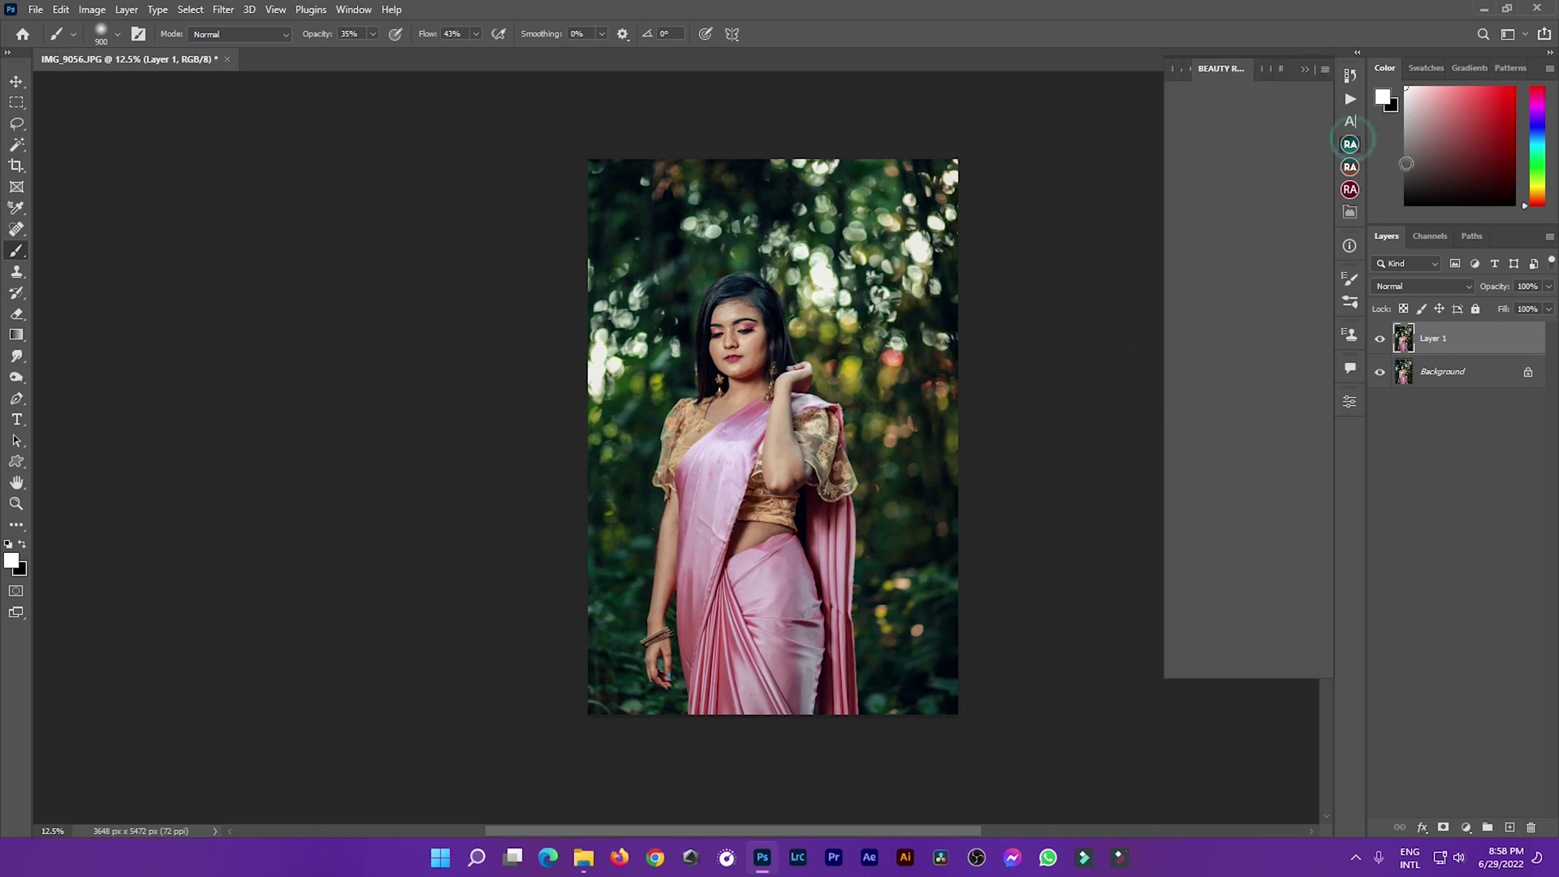
{"action": "left_click", "coordinate": [1350, 144]}
{"action": "scroll", "coordinate": [730, 313], "scroll_direction": "up", "scroll_amount": 1}
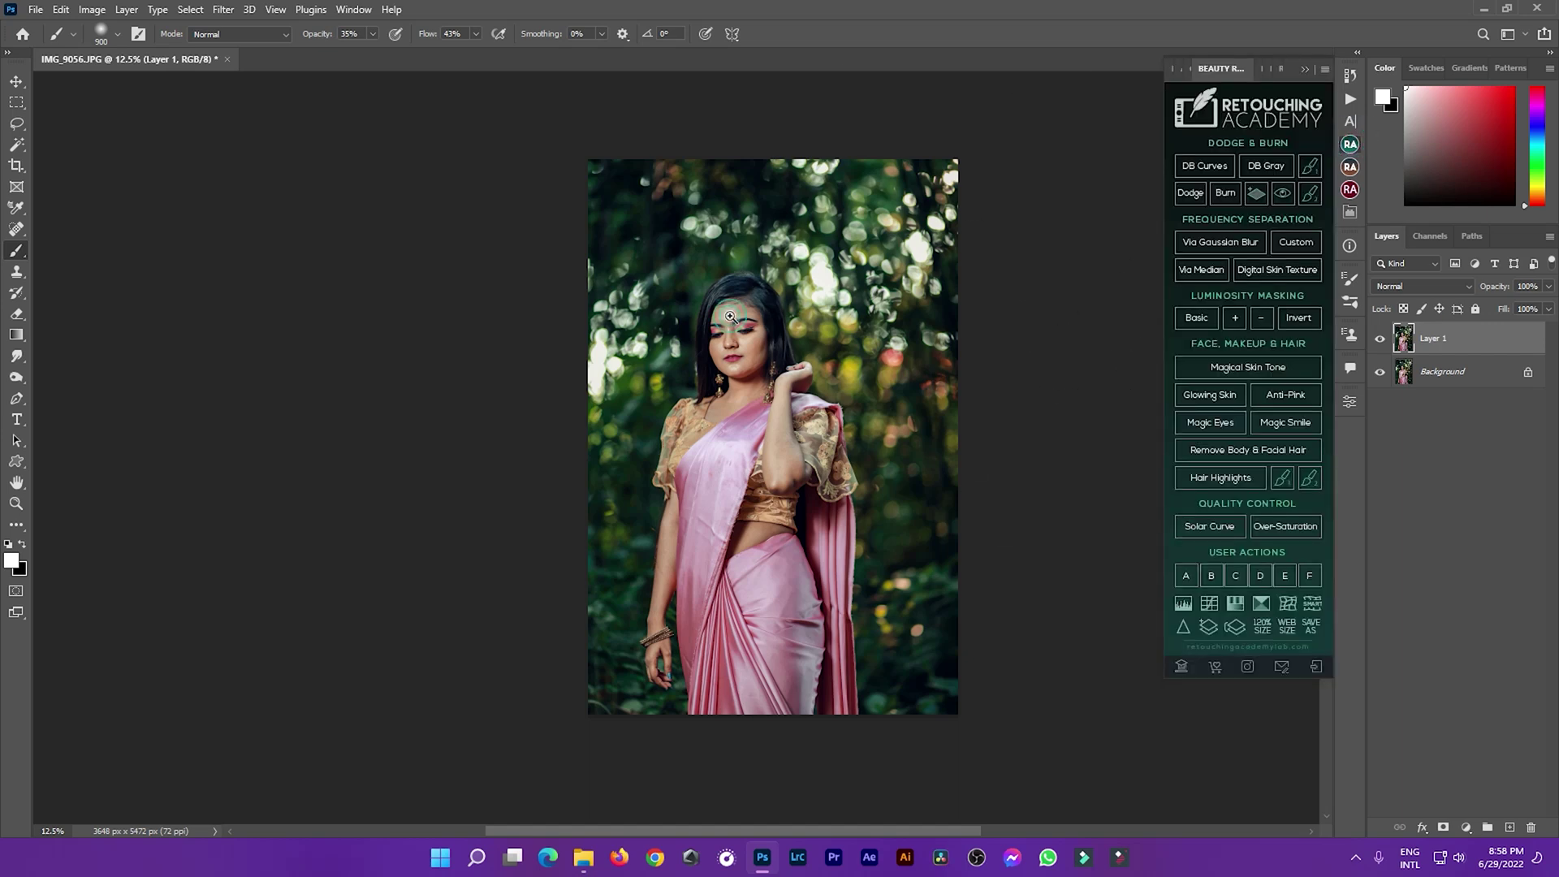
{"action": "scroll", "coordinate": [730, 313], "scroll_direction": "up", "scroll_amount": 2}
{"action": "scroll", "coordinate": [727, 313], "scroll_direction": "up", "scroll_amount": 2}
{"action": "scroll", "coordinate": [729, 459], "scroll_direction": "up", "scroll_amount": 1}
{"action": "scroll", "coordinate": [729, 459], "scroll_direction": "down", "scroll_amount": 1}
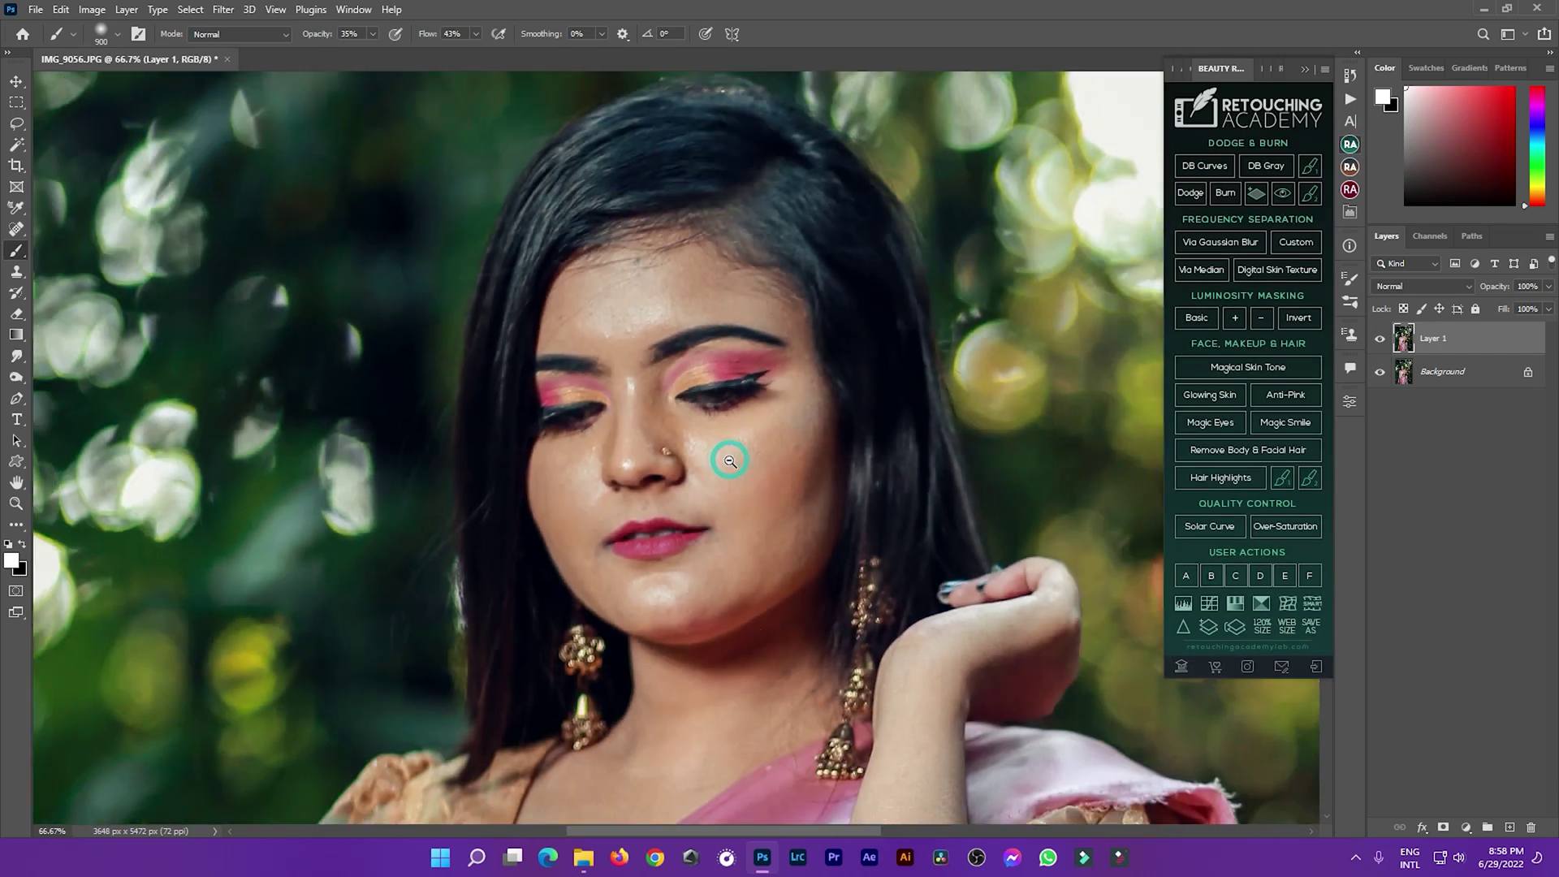
- Spot-heal blemishes on the forehead and near the jaw
{"action": "left_click", "coordinate": [17, 230]}
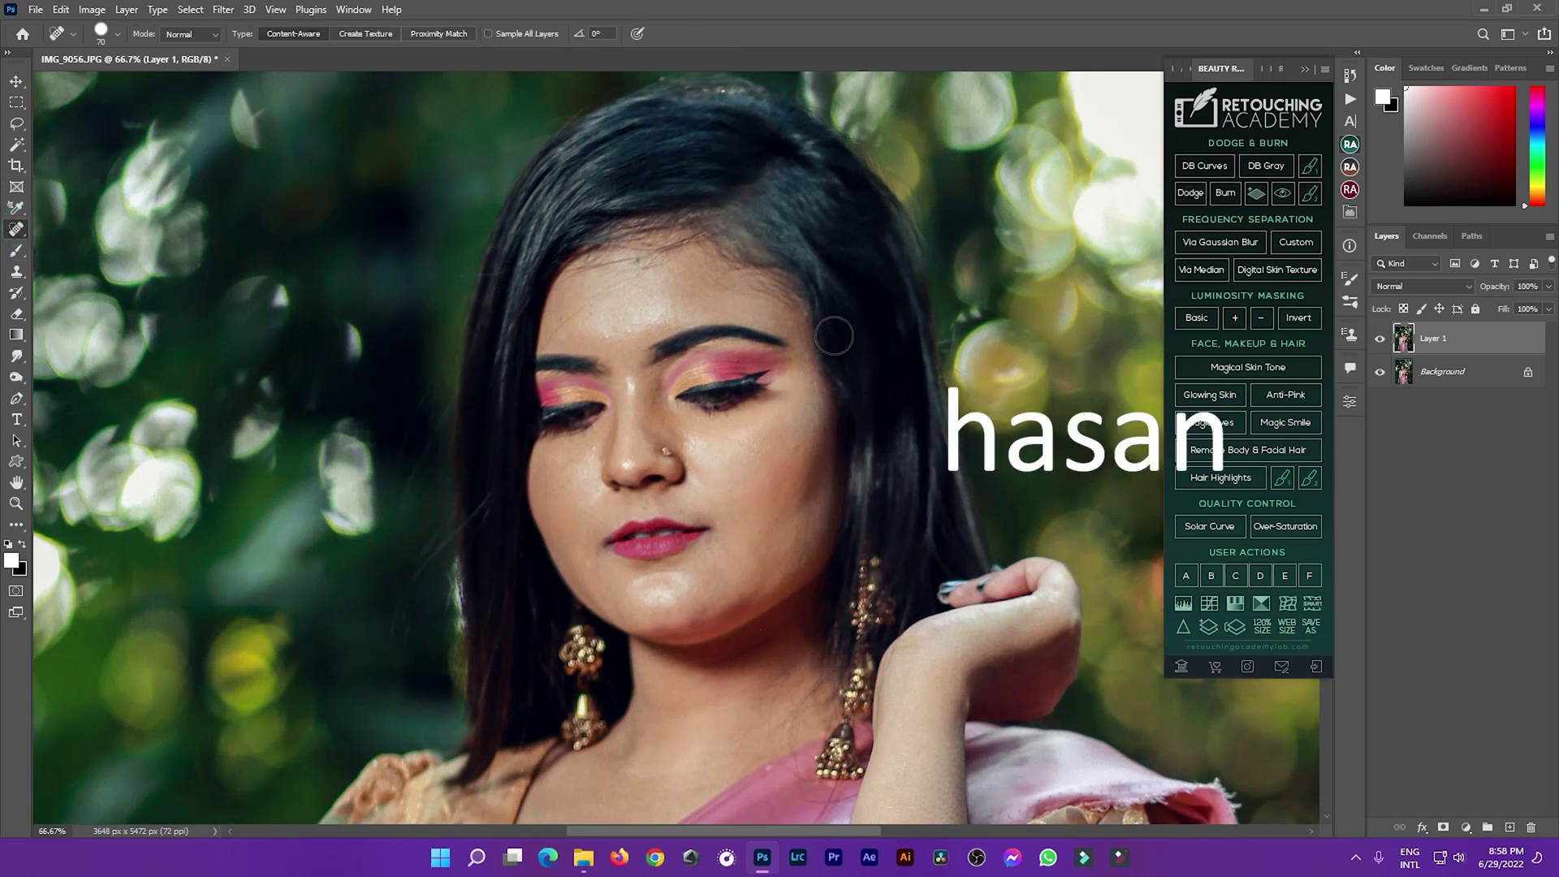
{"action": "key", "text": "bracketleft"}
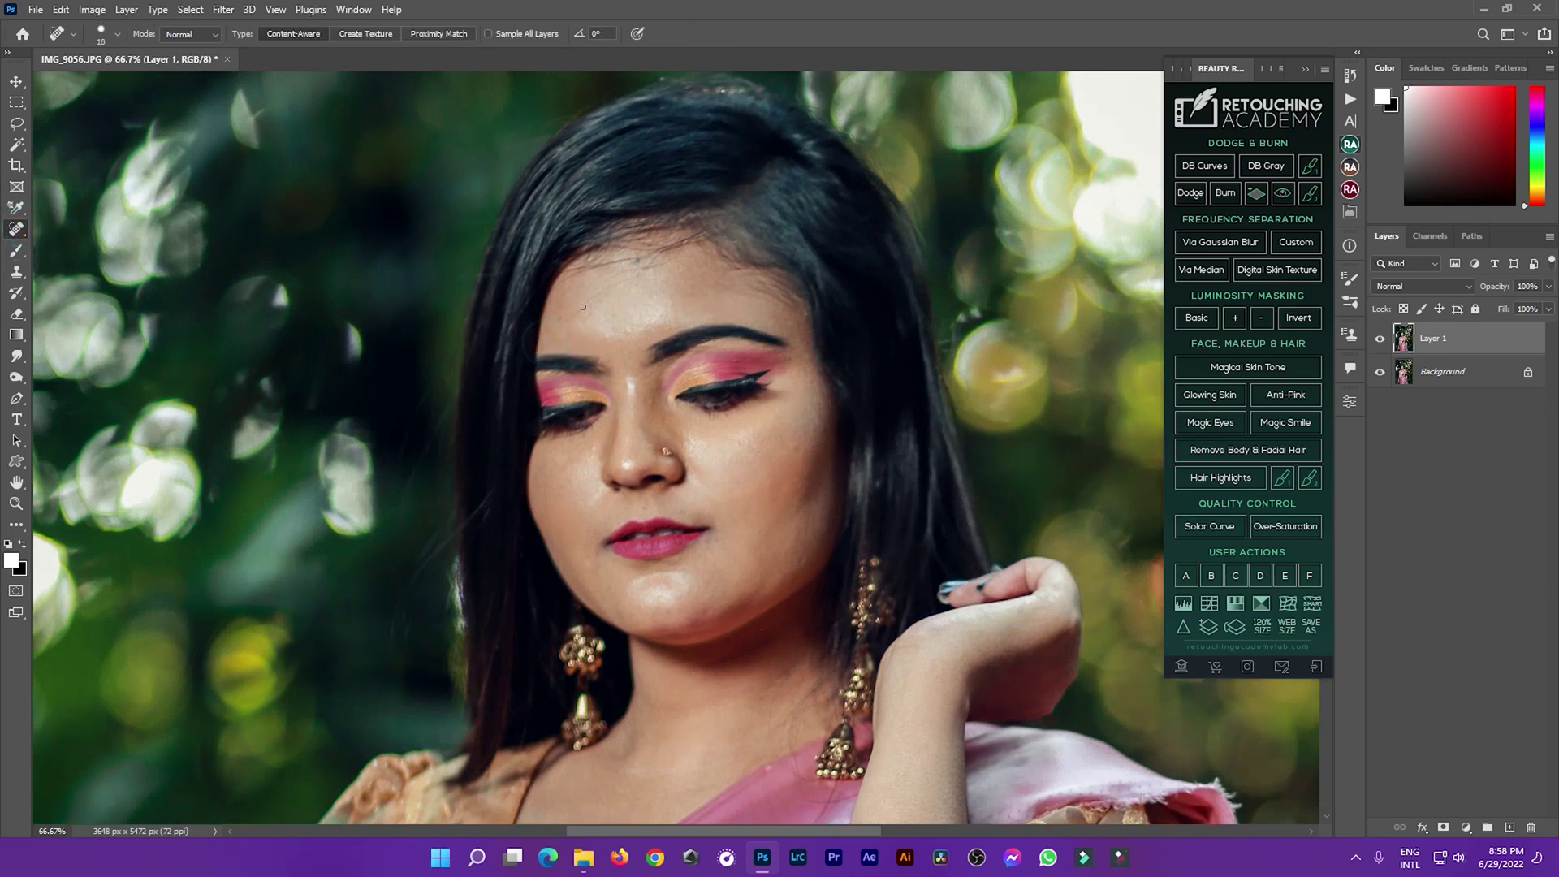
{"action": "left_click", "coordinate": [644, 265]}
{"action": "key", "text": "bracketright"}
{"action": "left_click", "coordinate": [800, 558]}
{"action": "scroll", "coordinate": [643, 393], "scroll_direction": "down", "scroll_amount": 3}
{"action": "scroll", "coordinate": [643, 393], "scroll_direction": "down", "scroll_amount": 1}
{"action": "scroll", "coordinate": [643, 393], "scroll_direction": "up", "scroll_amount": 2}
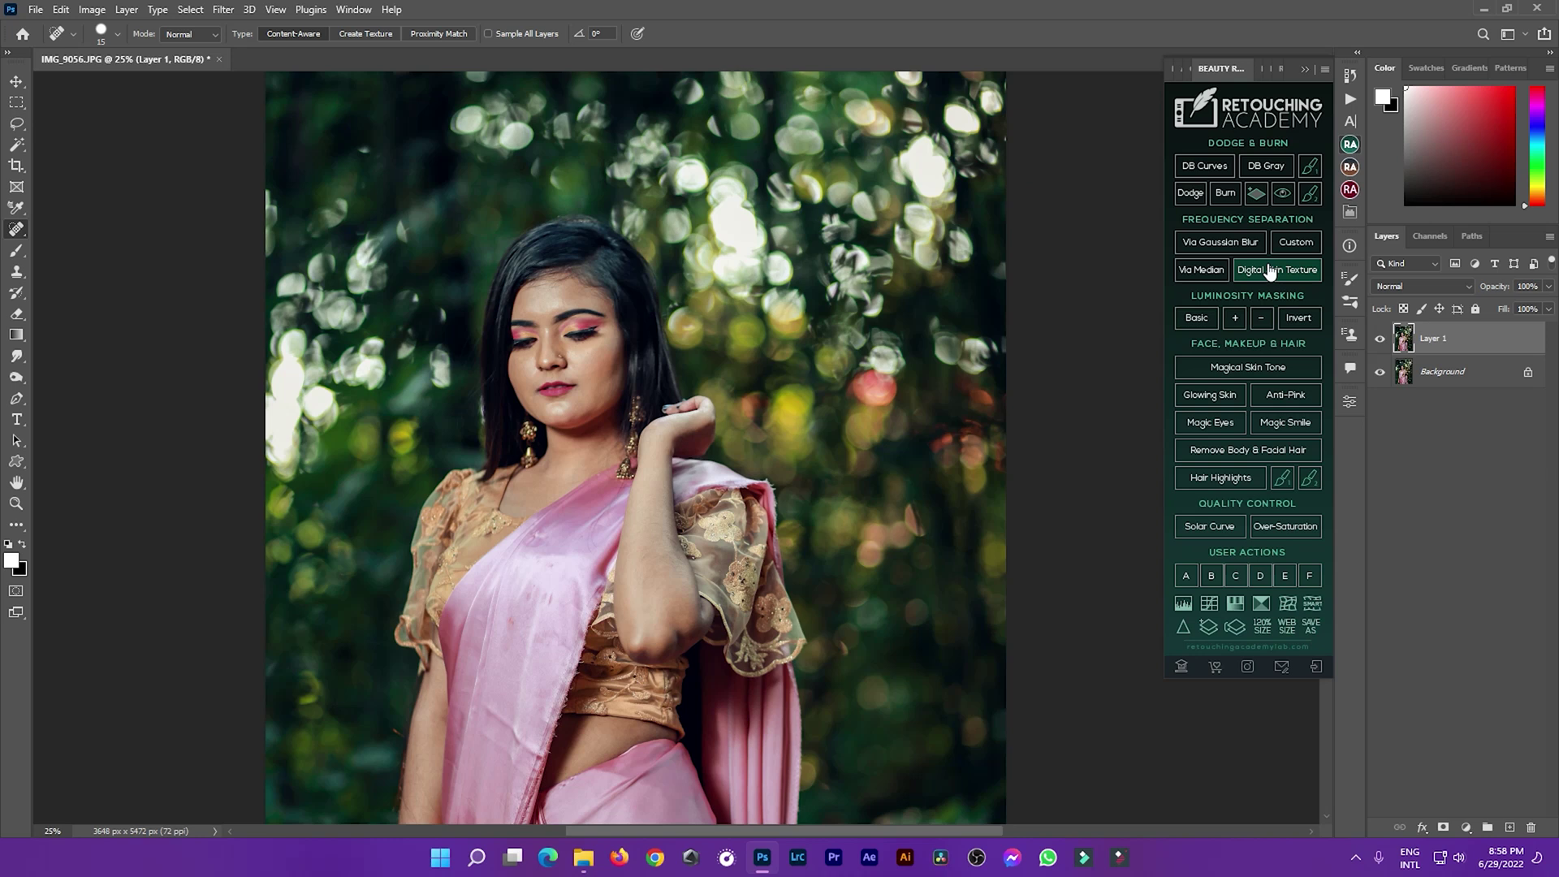
- Build Gaussian-blur frequency-separation layers with the blur radius lowered to about 4 pixels
{"action": "left_click", "coordinate": [1229, 247]}
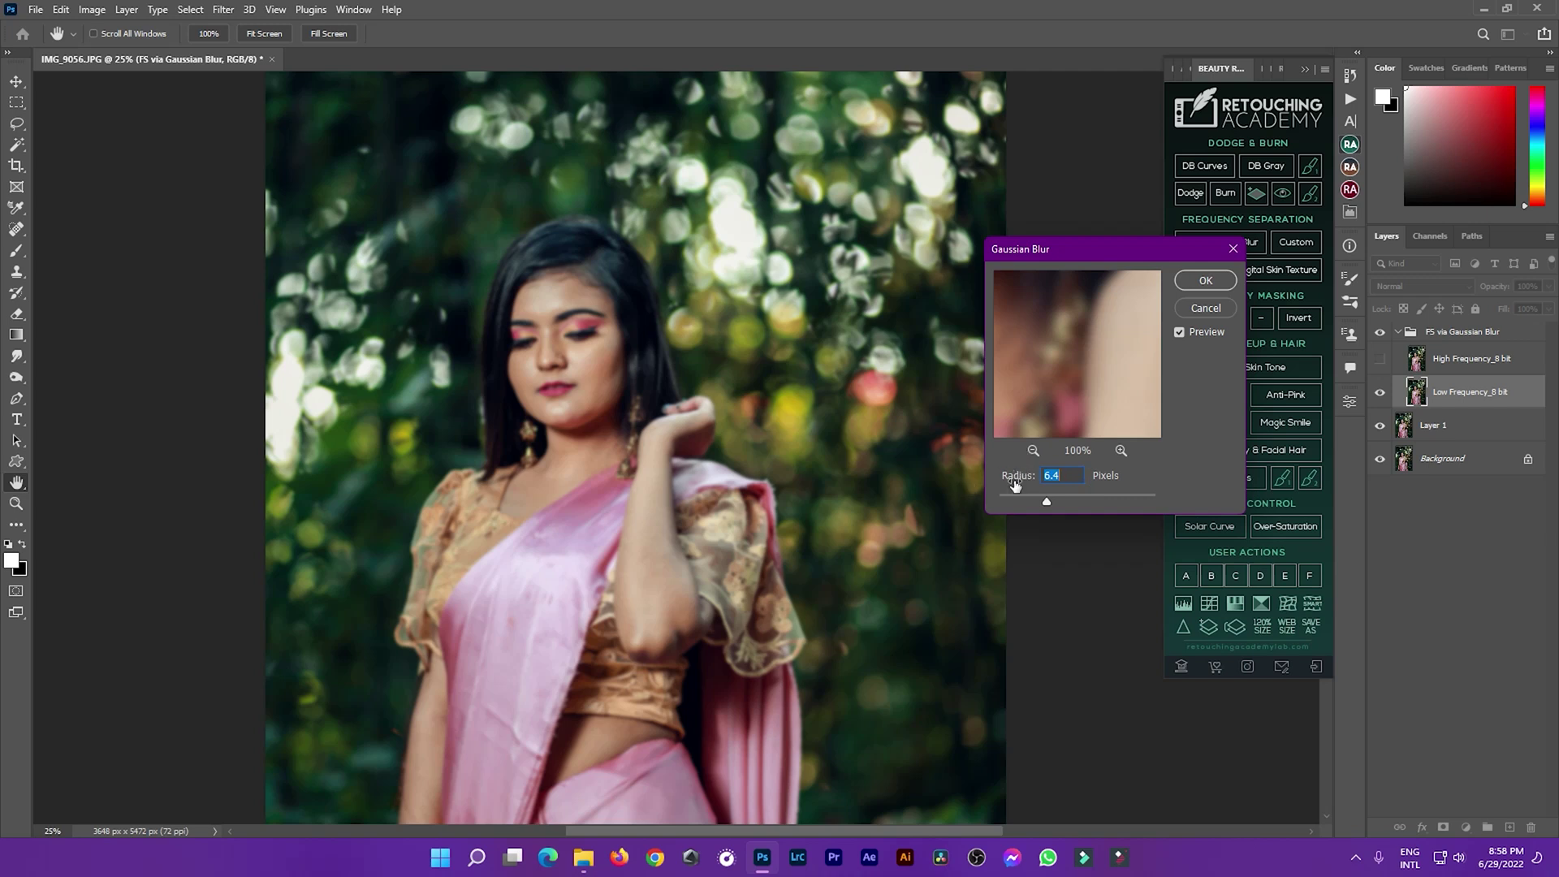
{"action": "left_click_drag", "start_coordinate": [1045, 503], "coordinate": [1033, 503]}
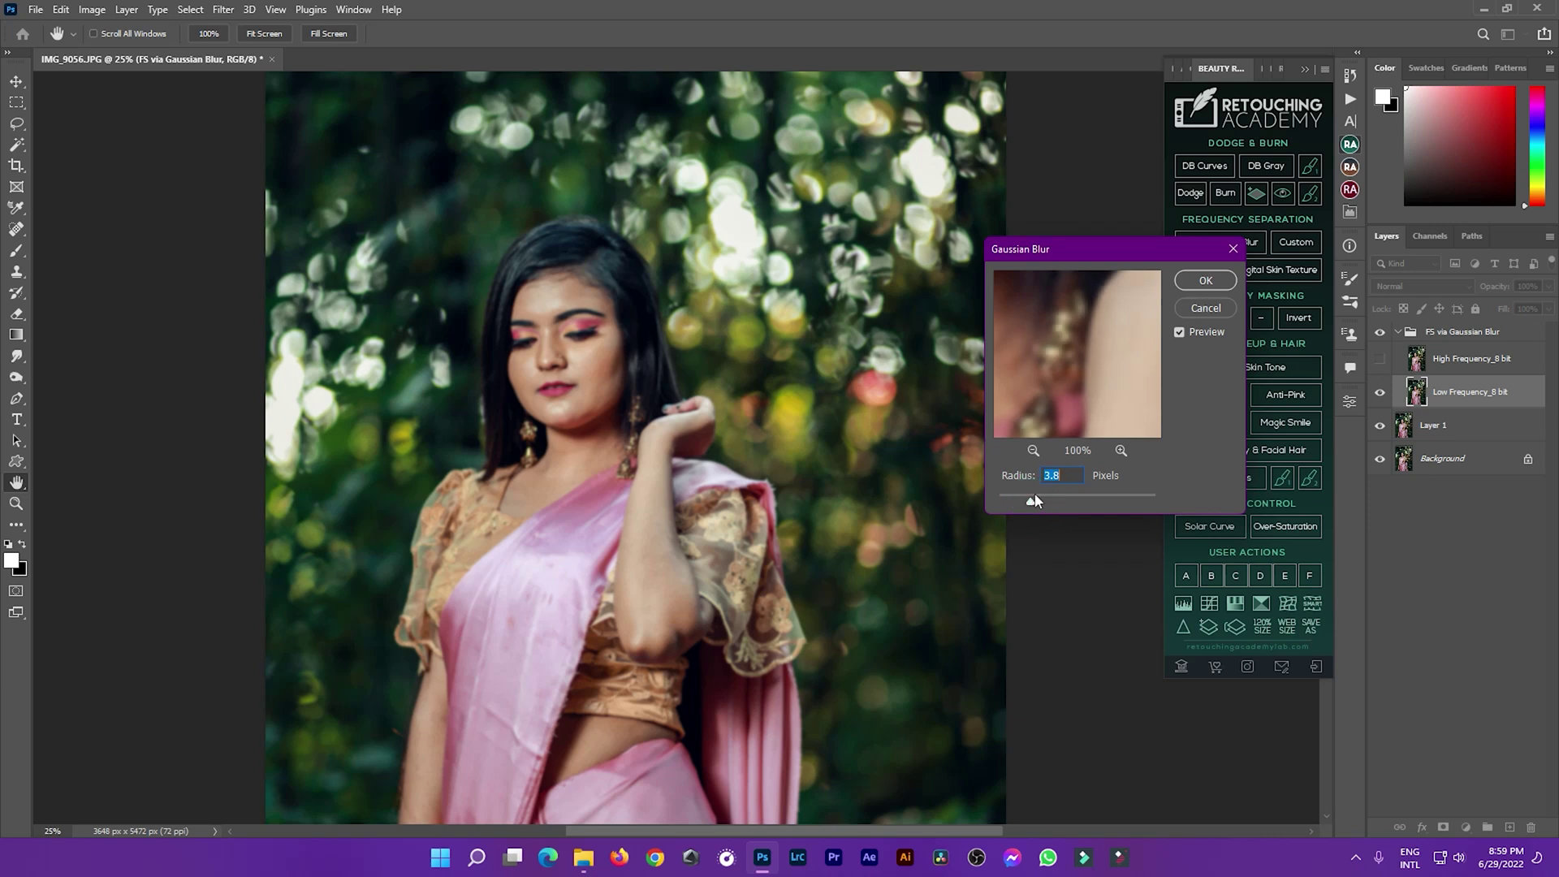
{"action": "left_click", "coordinate": [1203, 279]}
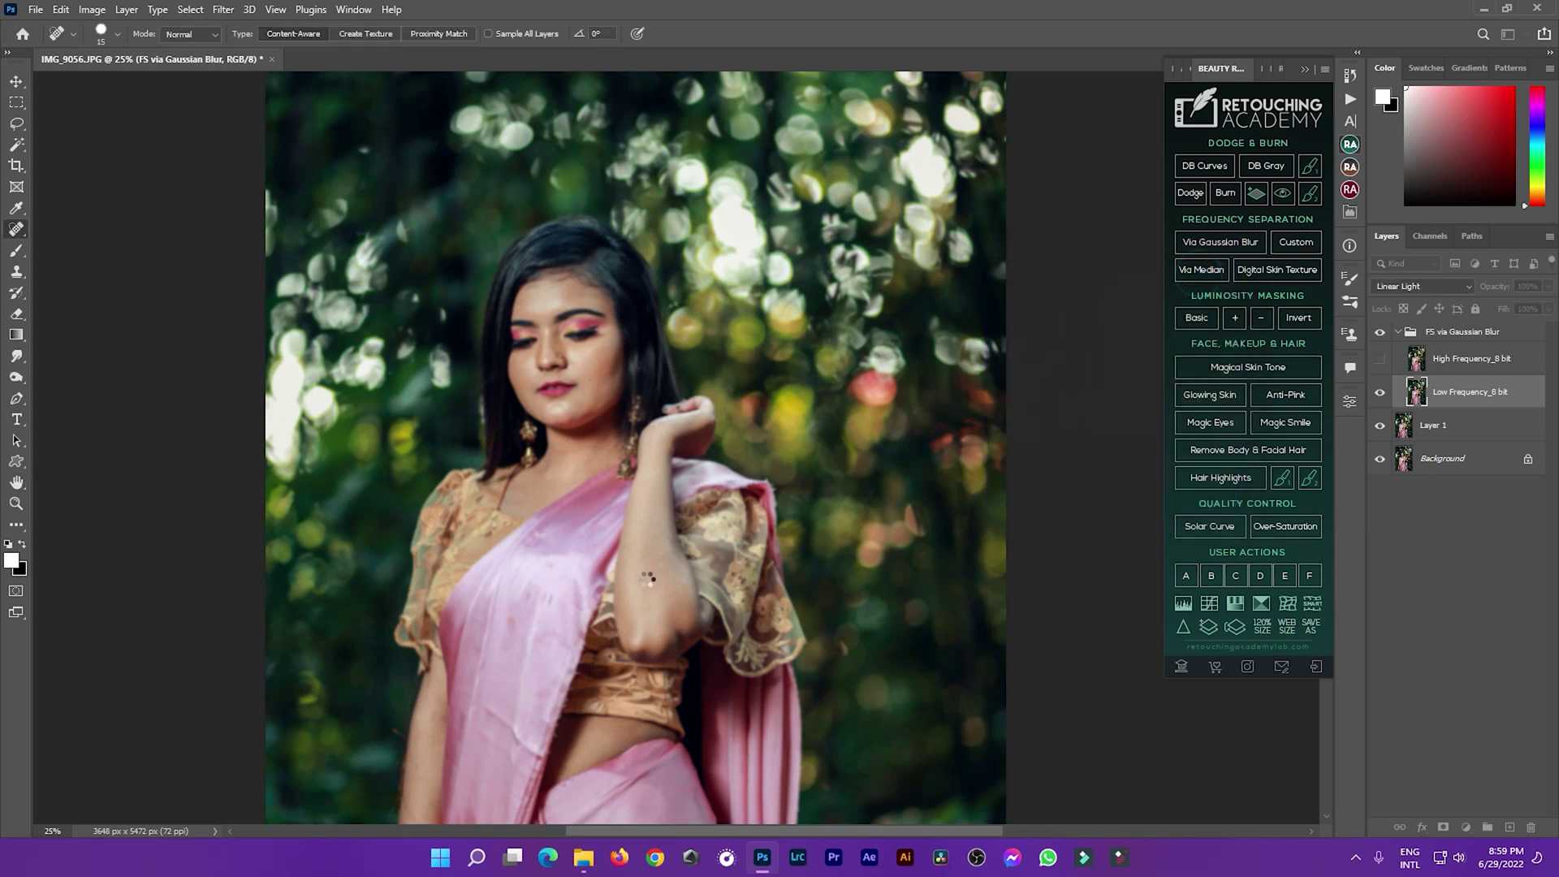
{"action": "left_click", "coordinate": [564, 341]}
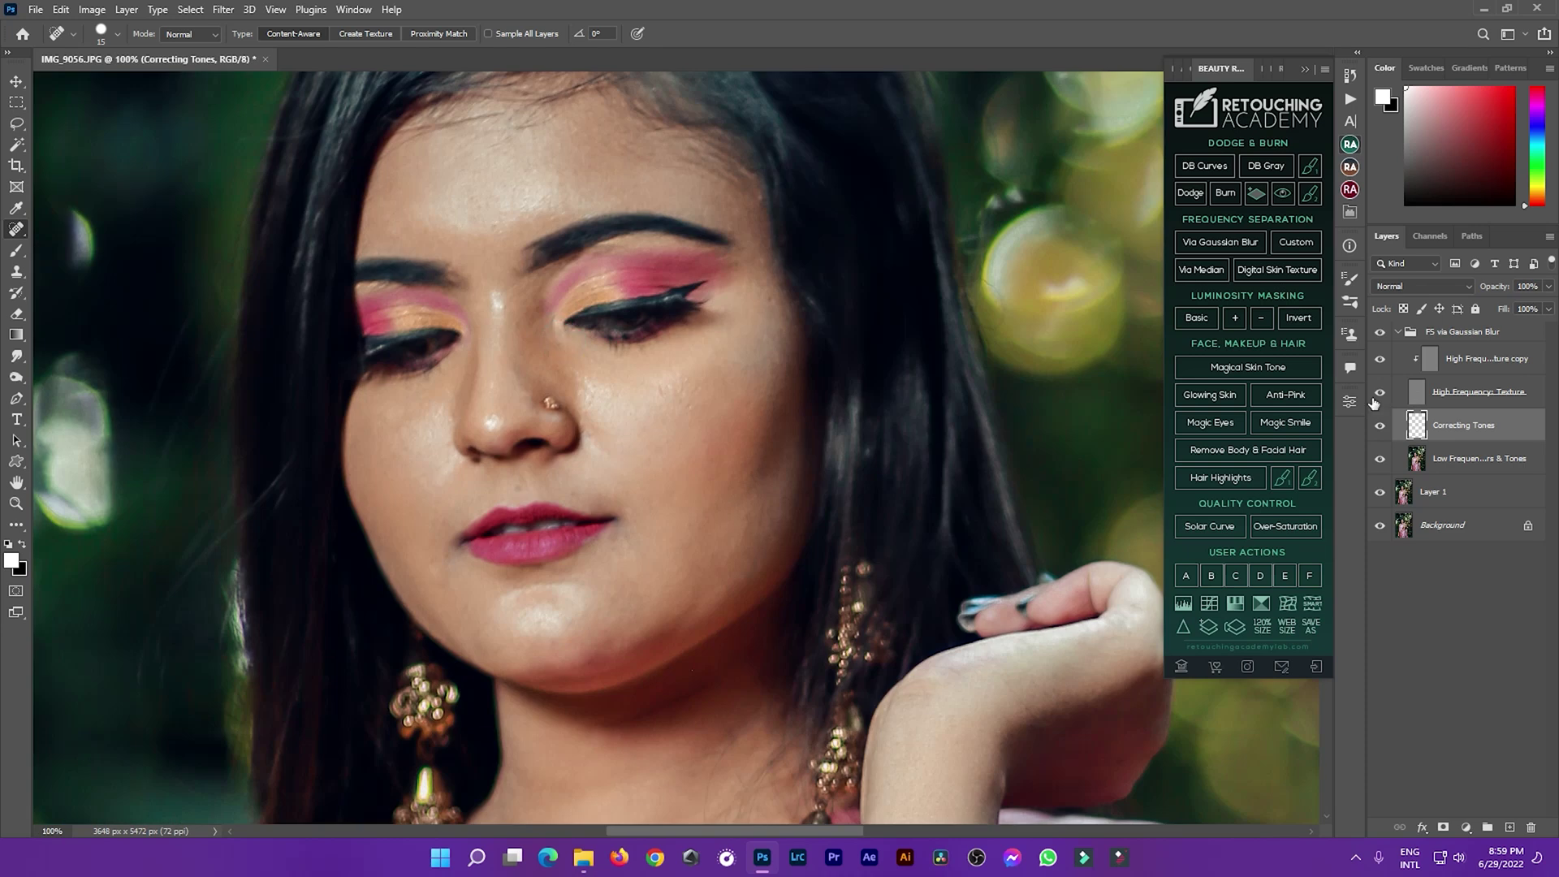
- Select the Low Frequency: Colors & Tones layer and switch to the Mixer Brush
{"action": "left_click", "coordinate": [1445, 458]}
{"action": "key", "text": "ctrl+minus"}
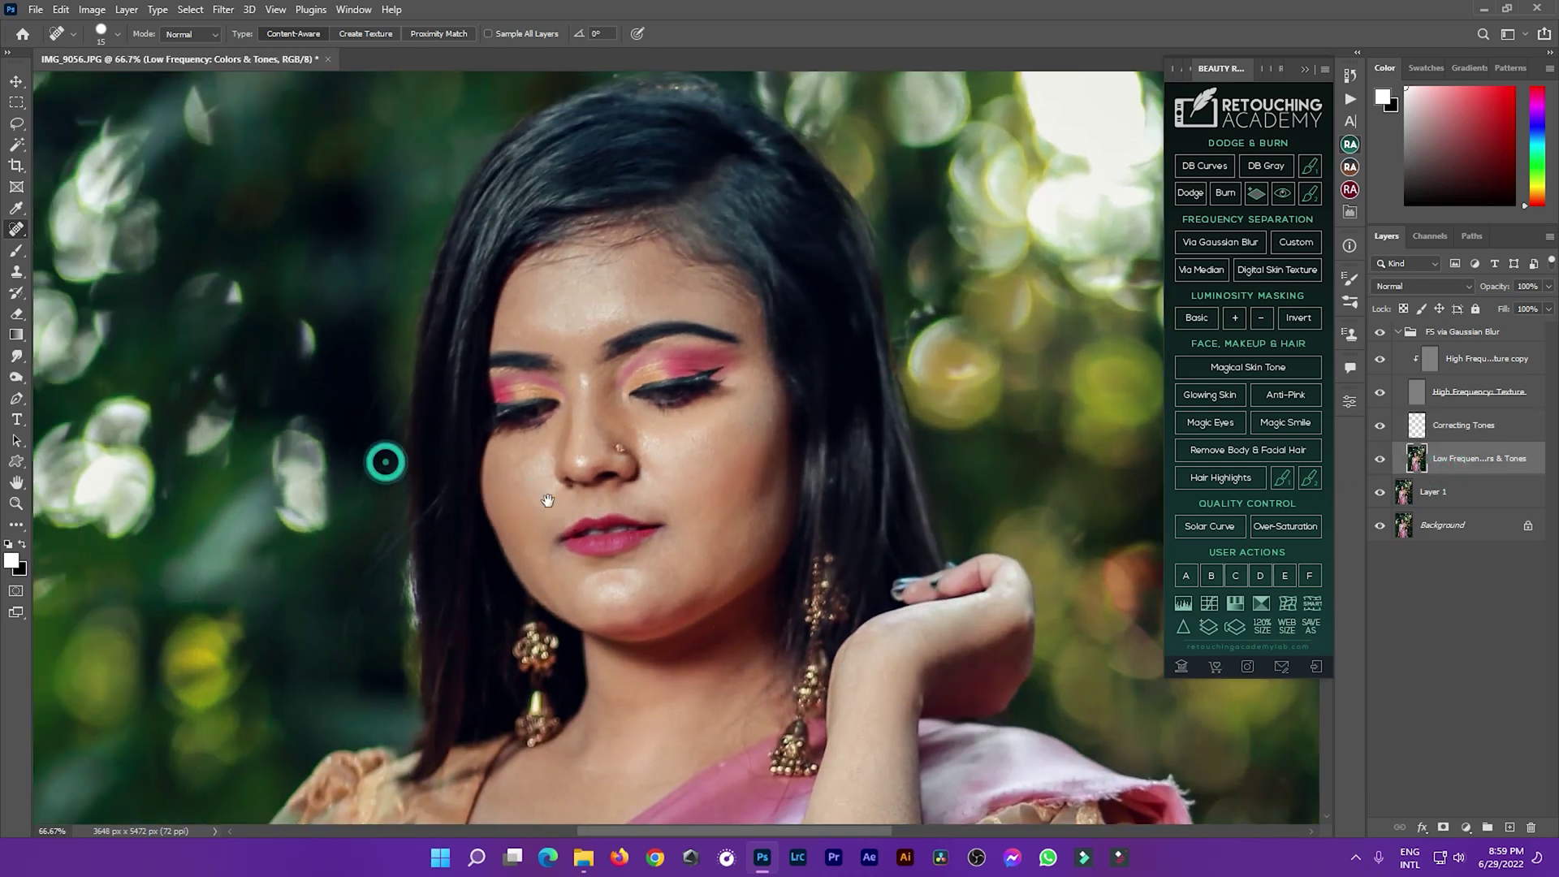
{"action": "left_click", "coordinate": [16, 250]}
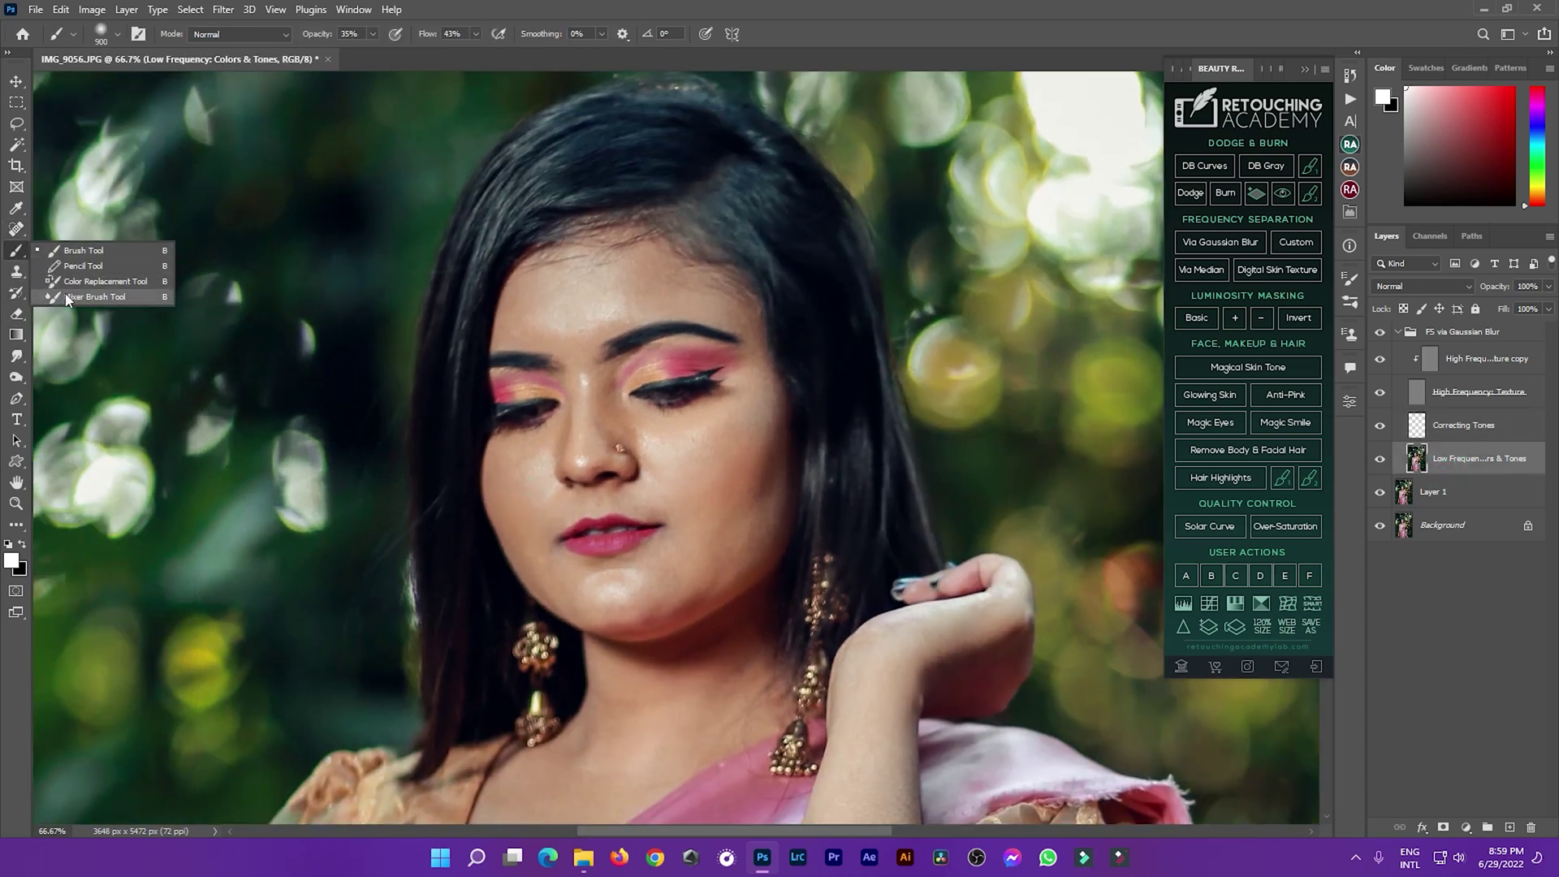
{"action": "left_click", "coordinate": [92, 297]}
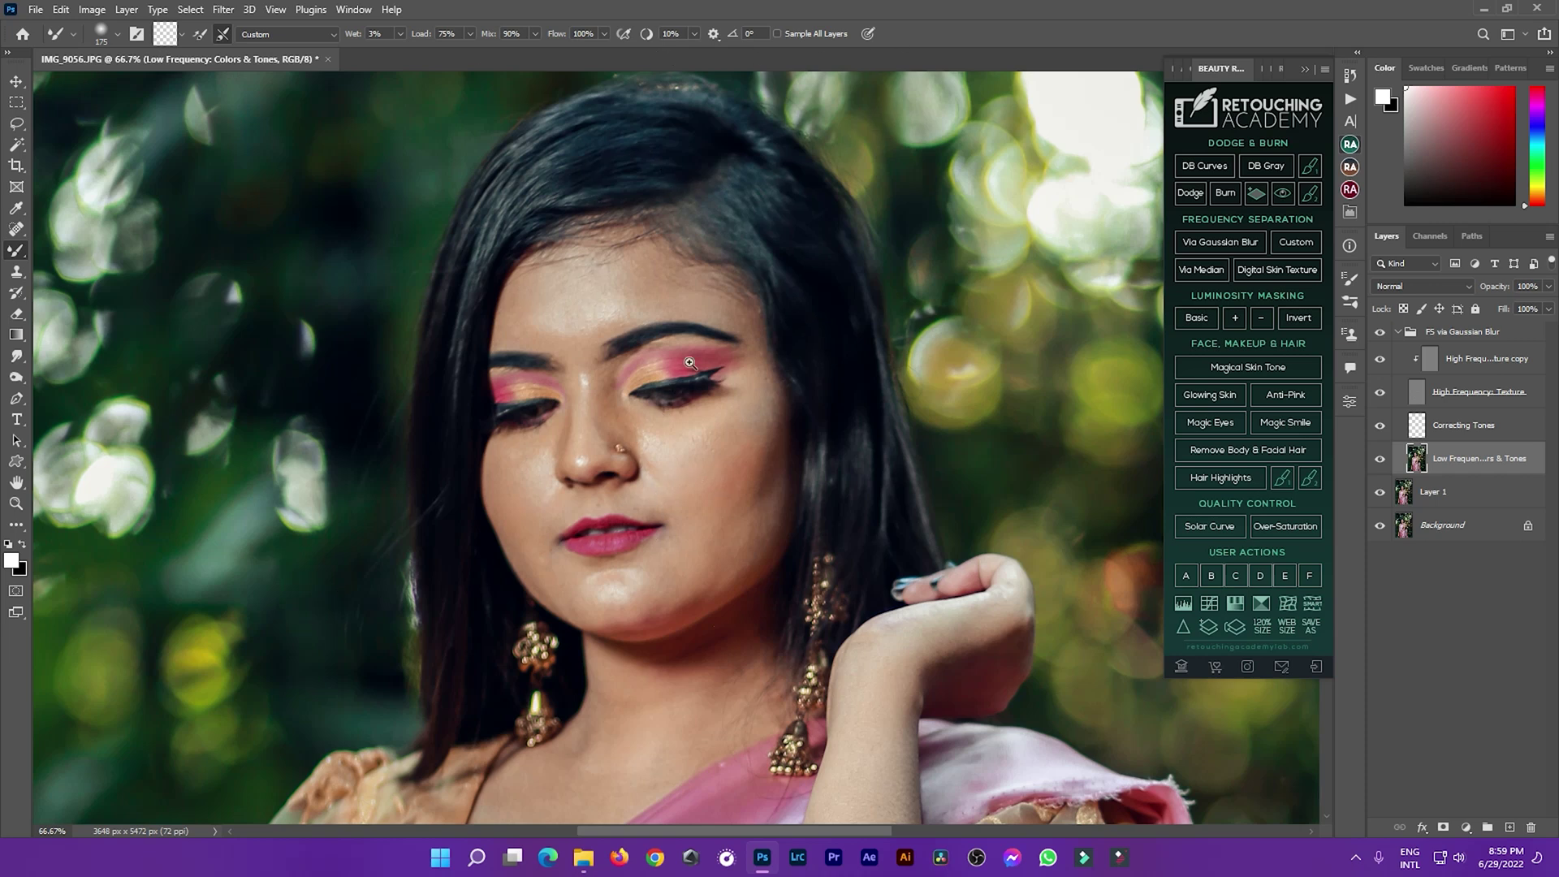
{"action": "left_click", "coordinate": [690, 447]}
{"action": "left_click_drag", "start_coordinate": [766, 527], "coordinate": [808, 328]}
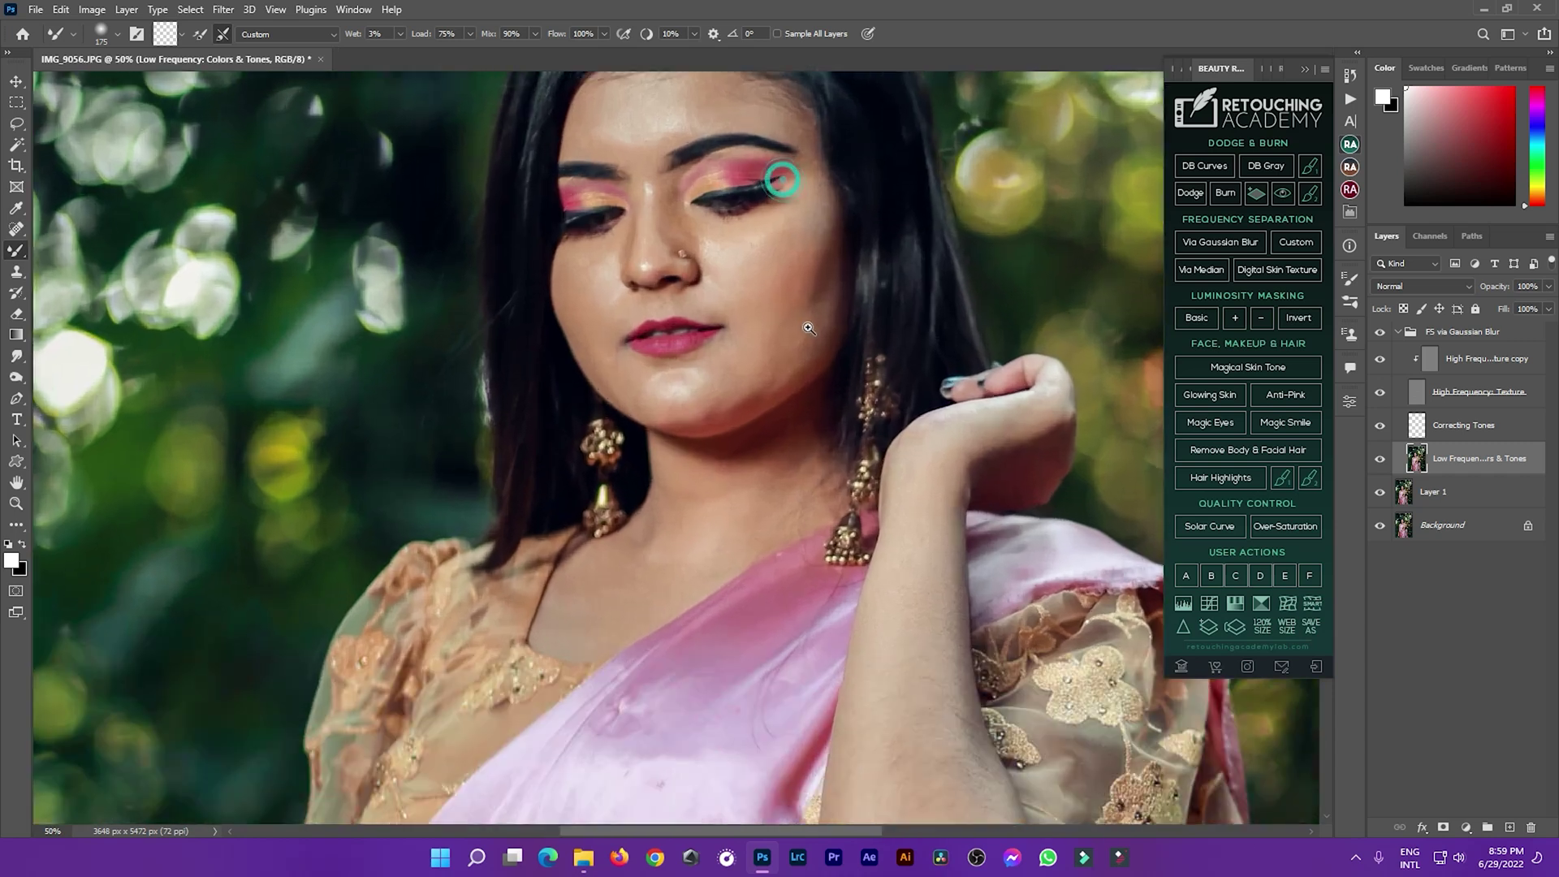
{"action": "left_click", "coordinate": [809, 328]}
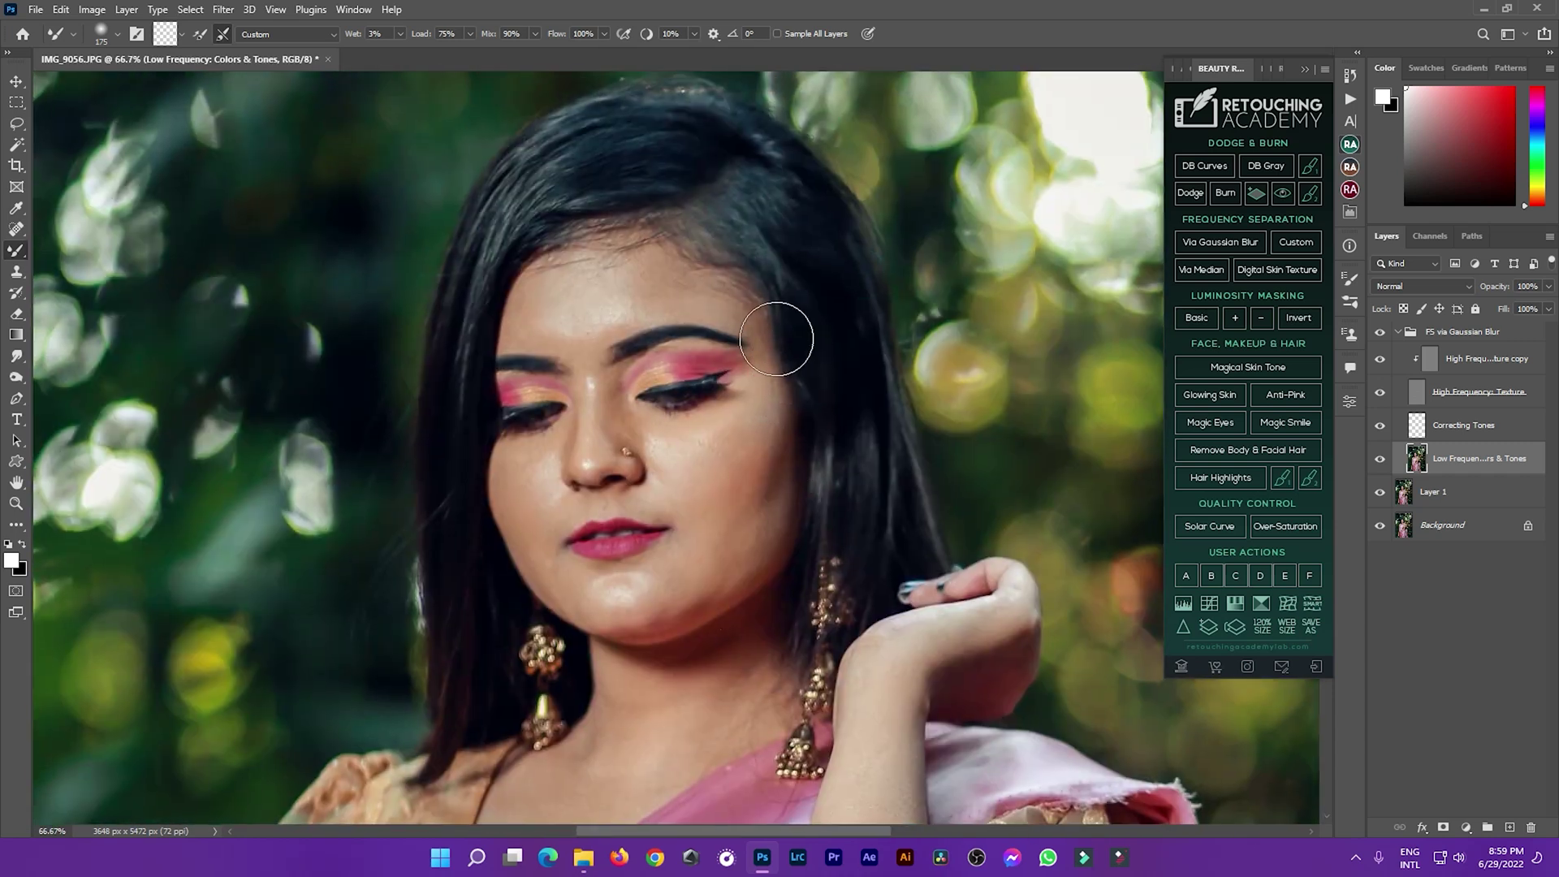
- Blend the skin tones on the forehead, cheek, jaw and under-eye with the Mixer Brush
{"action": "key", "text": "bracketleft"}
{"action": "key", "text": "bracketleft"}
{"action": "key", "text": "bracketleft"}
{"action": "left_click_drag", "start_coordinate": [634, 305], "coordinate": [633, 309]}
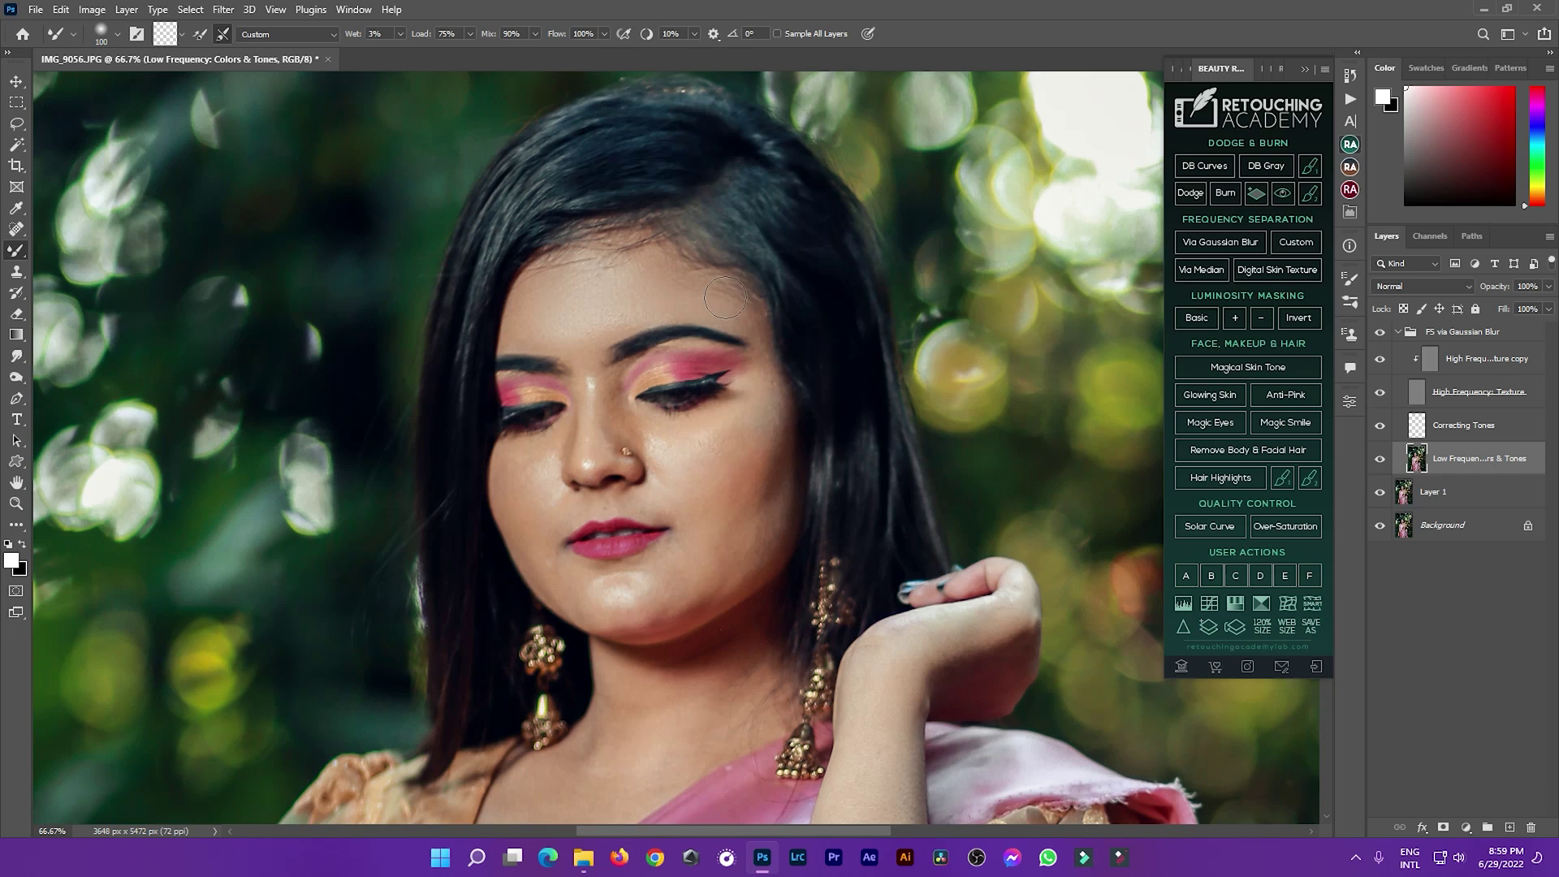
{"action": "mouse_move", "coordinate": [762, 387]}
{"action": "left_mouse_down"}
{"action": "mouse_move", "coordinate": [721, 420]}
{"action": "mouse_move", "coordinate": [764, 542]}
{"action": "left_mouse_up"}
{"action": "key", "text": "bracketright"}
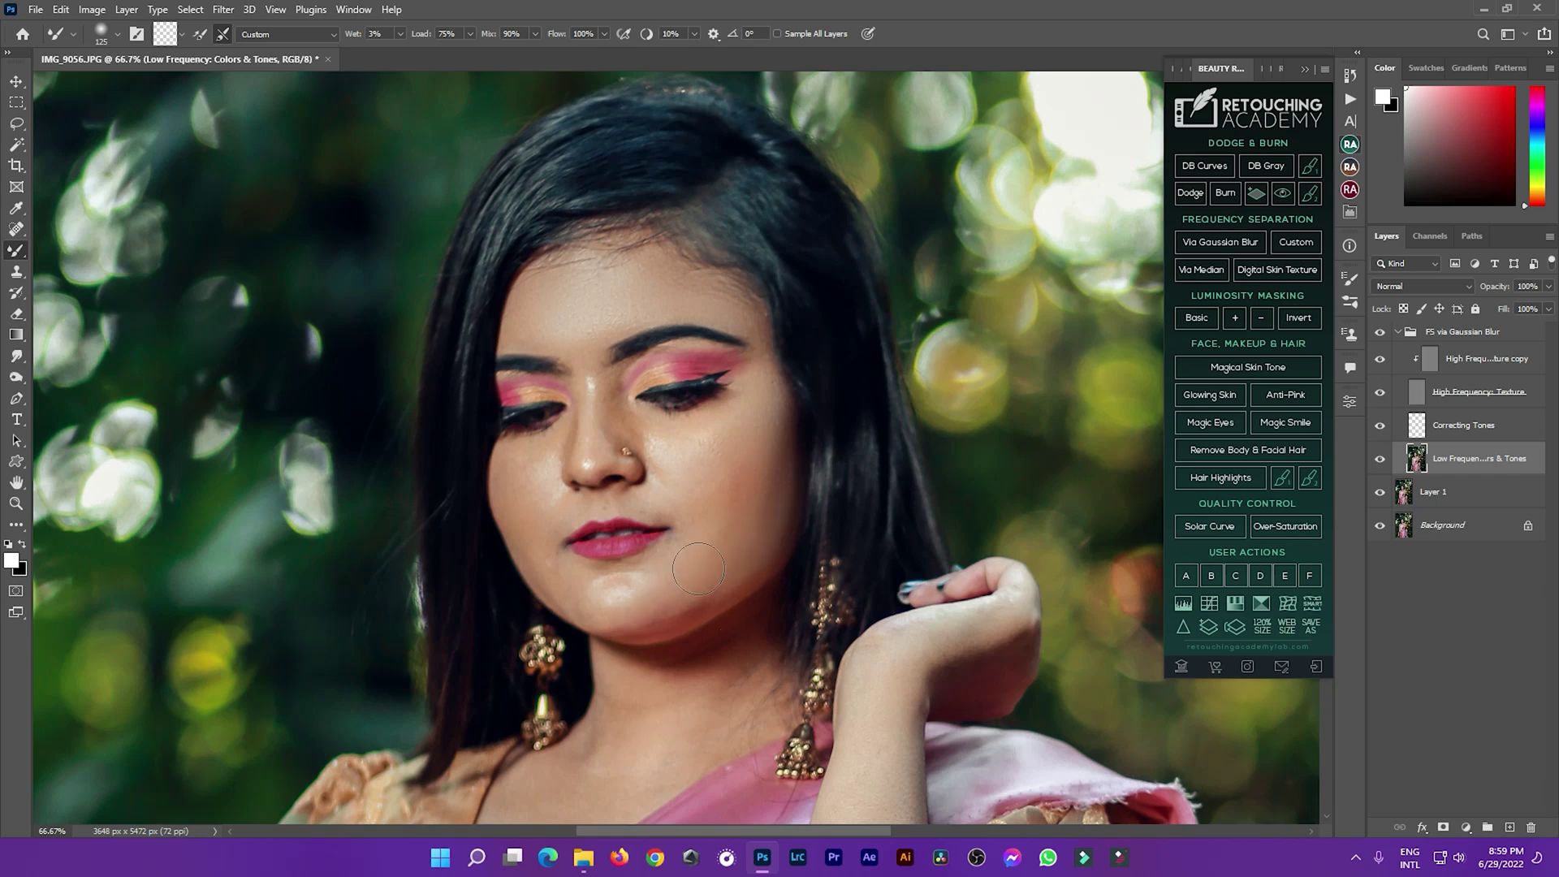
{"action": "key", "text": "bracketleft"}
{"action": "key", "text": "bracketleft"}
{"action": "key", "text": "bracketleft"}
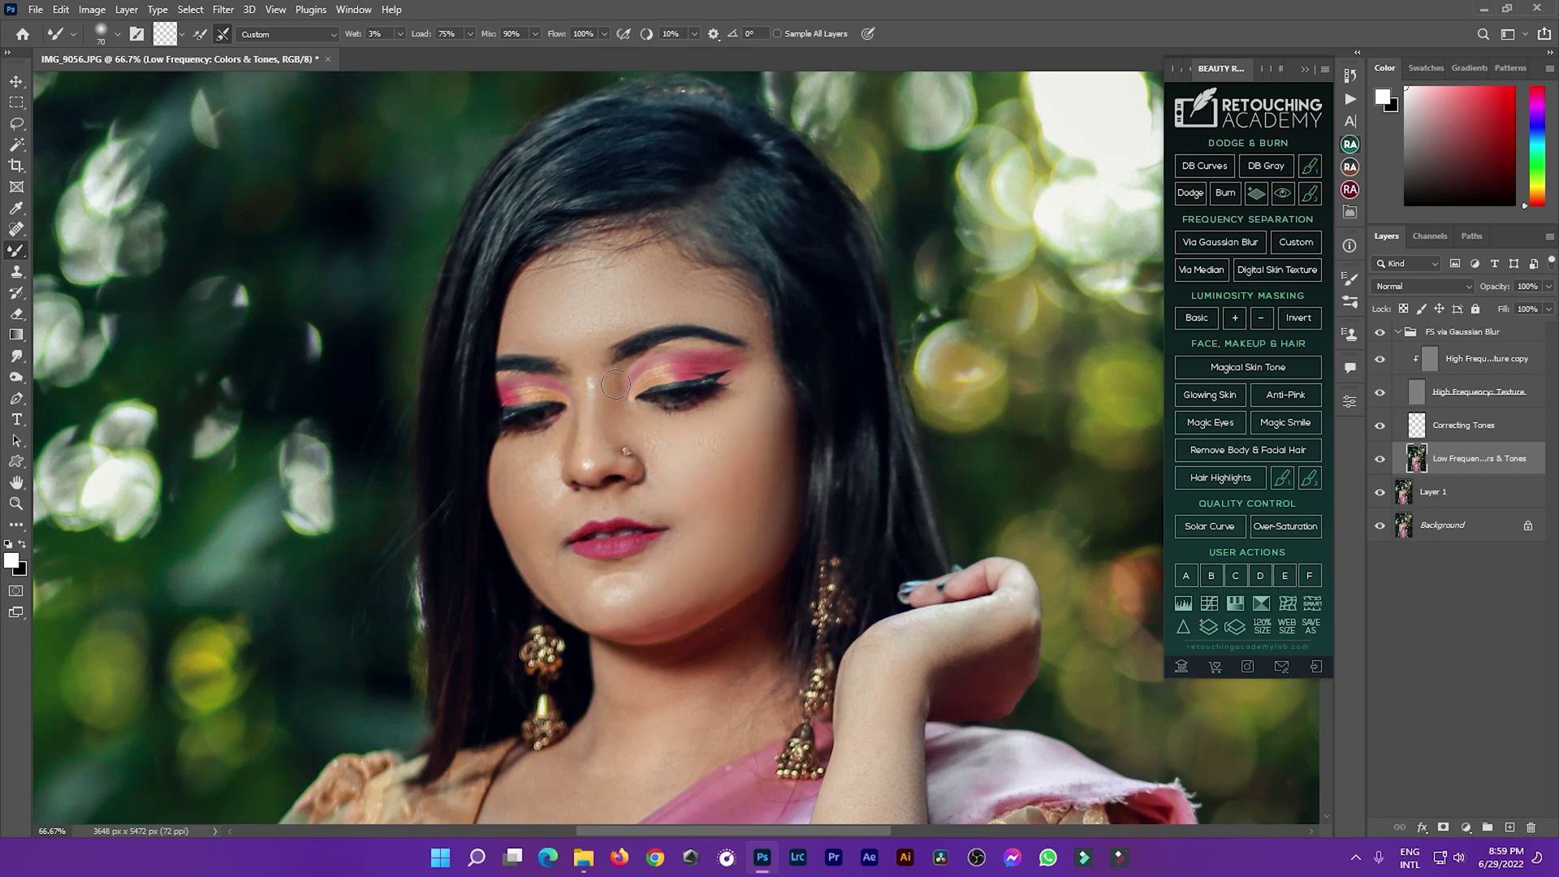
{"action": "key", "text": "bracketleft"}
{"action": "key", "text": "ctrl+minus"}
{"action": "key", "text": "ctrl+minus"}
{"action": "key", "text": "ctrl+minus"}
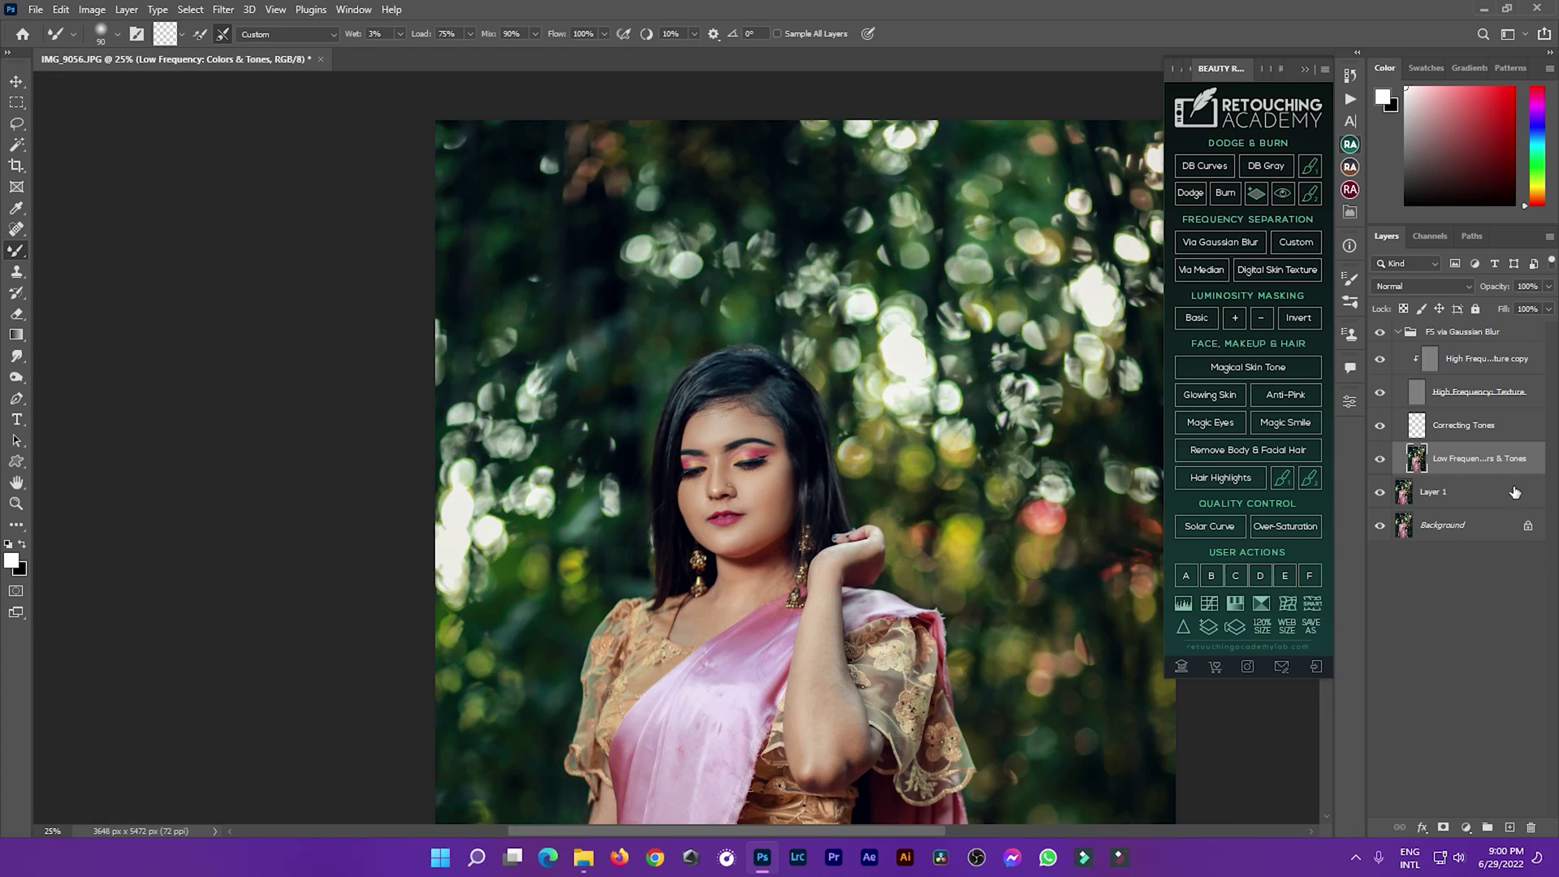
- Compare the retouch group before and after, then mixer-brush the neck skin
{"action": "left_click", "coordinate": [1374, 333]}
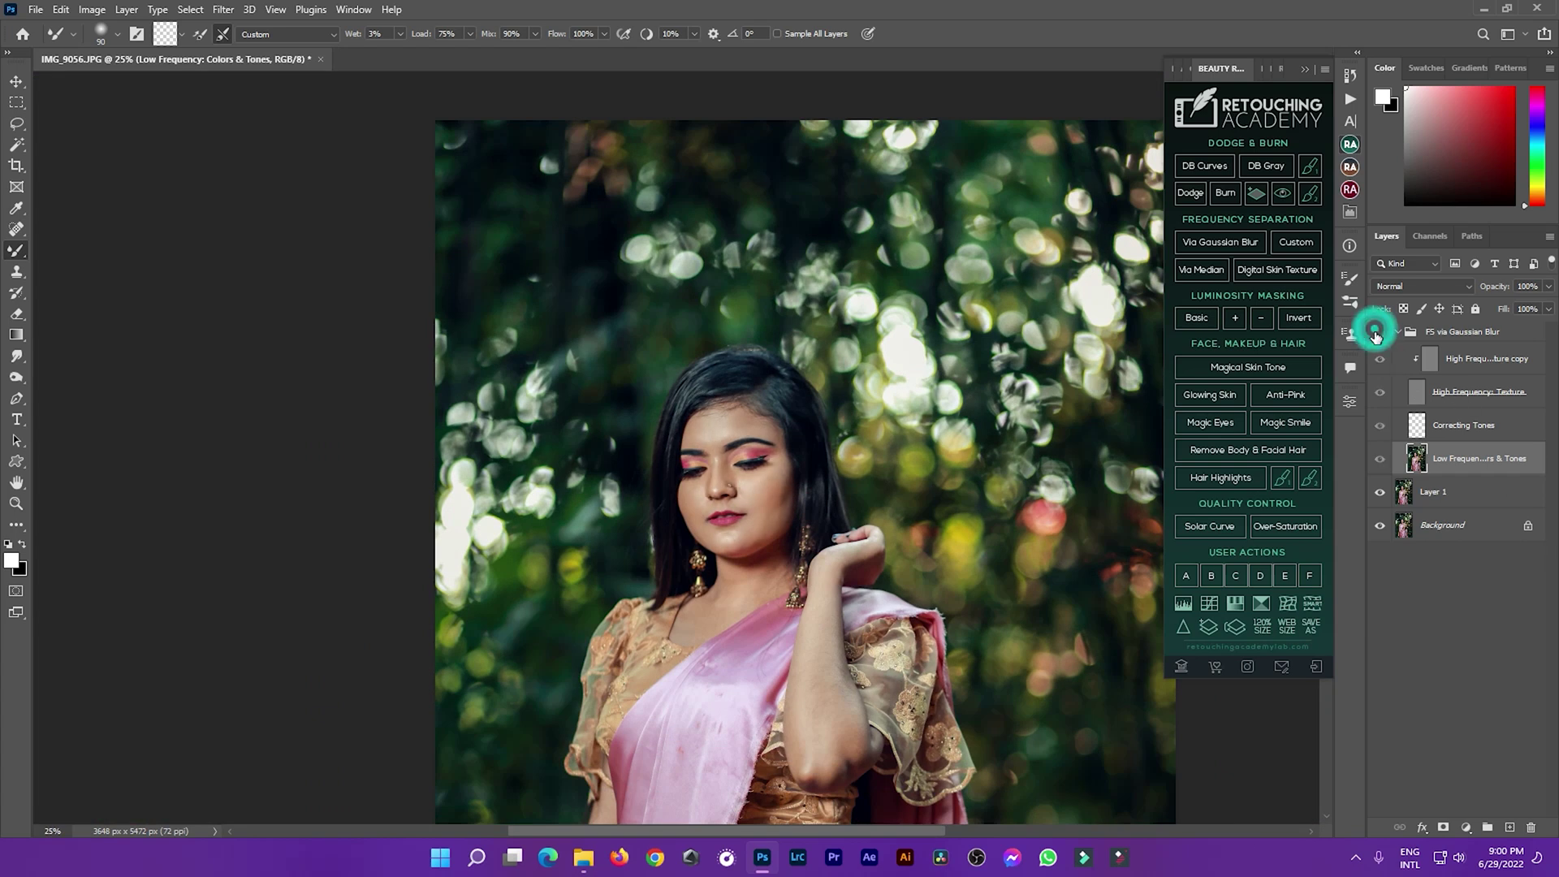
{"action": "left_click", "coordinate": [1375, 335]}
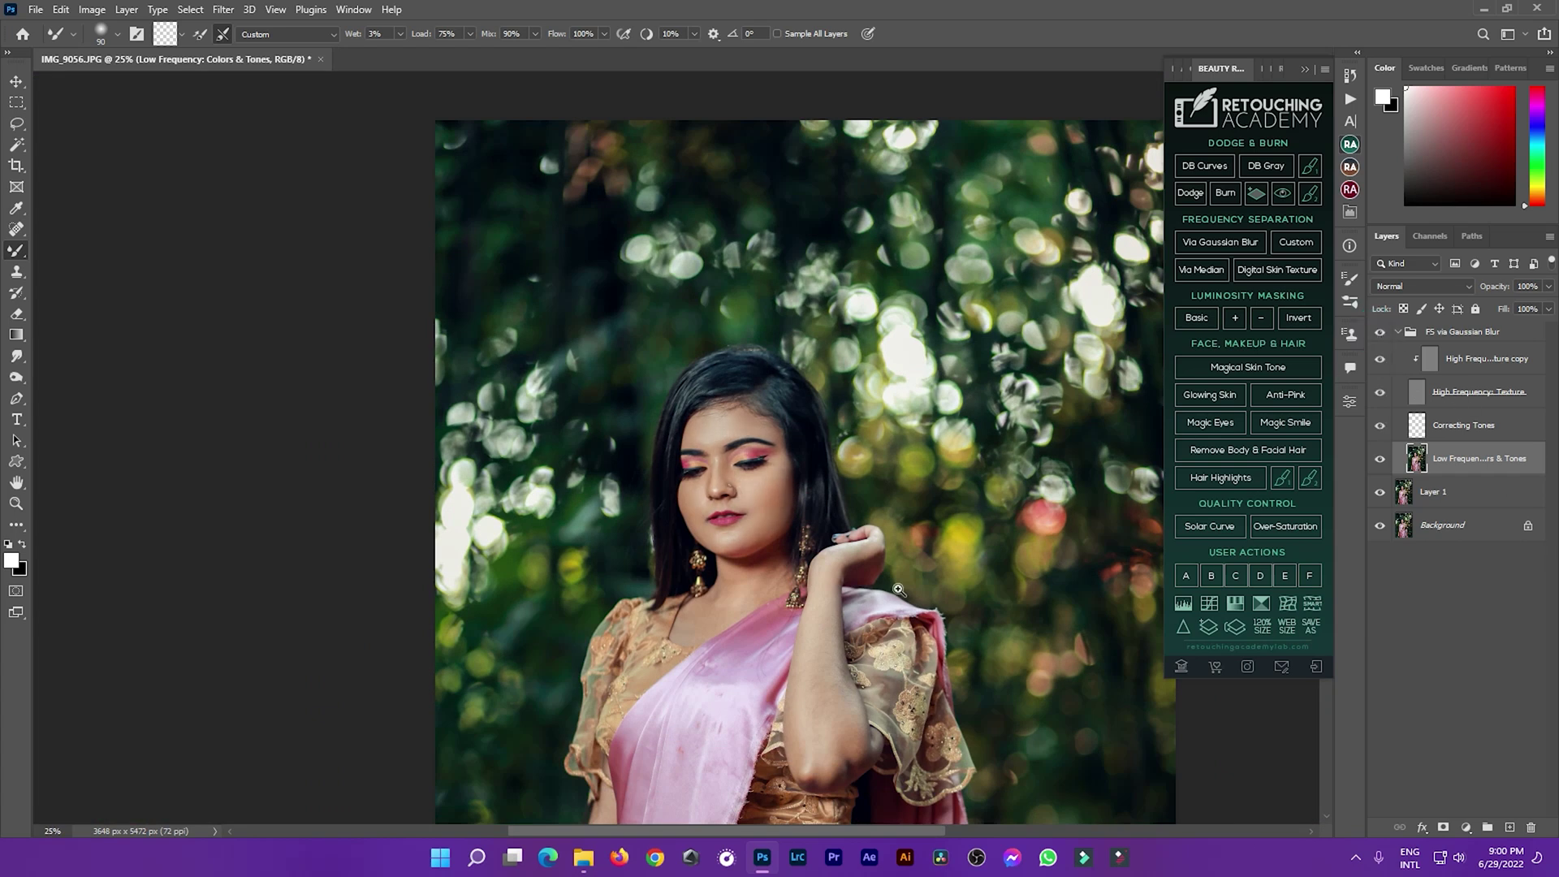
{"action": "key", "text": "ctrl+plus"}
{"action": "key", "text": "ctrl+plus"}
{"action": "key", "text": "ctrl+plus"}
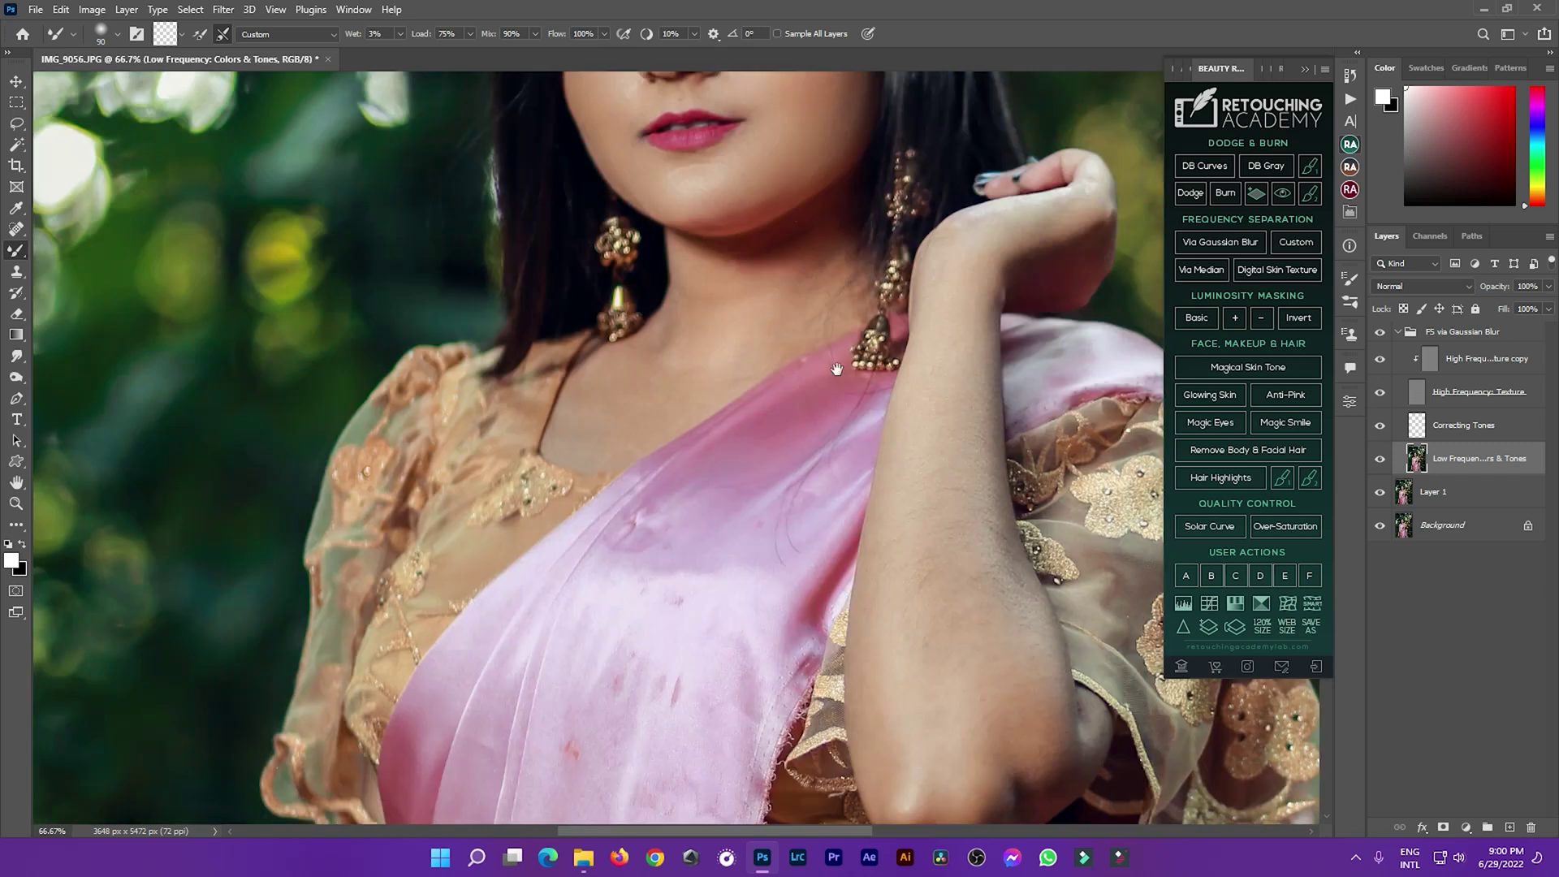
{"action": "key", "text": "ctrl+minus"}
{"action": "key", "text": "bracketright"}
{"action": "key", "text": "bracketright"}
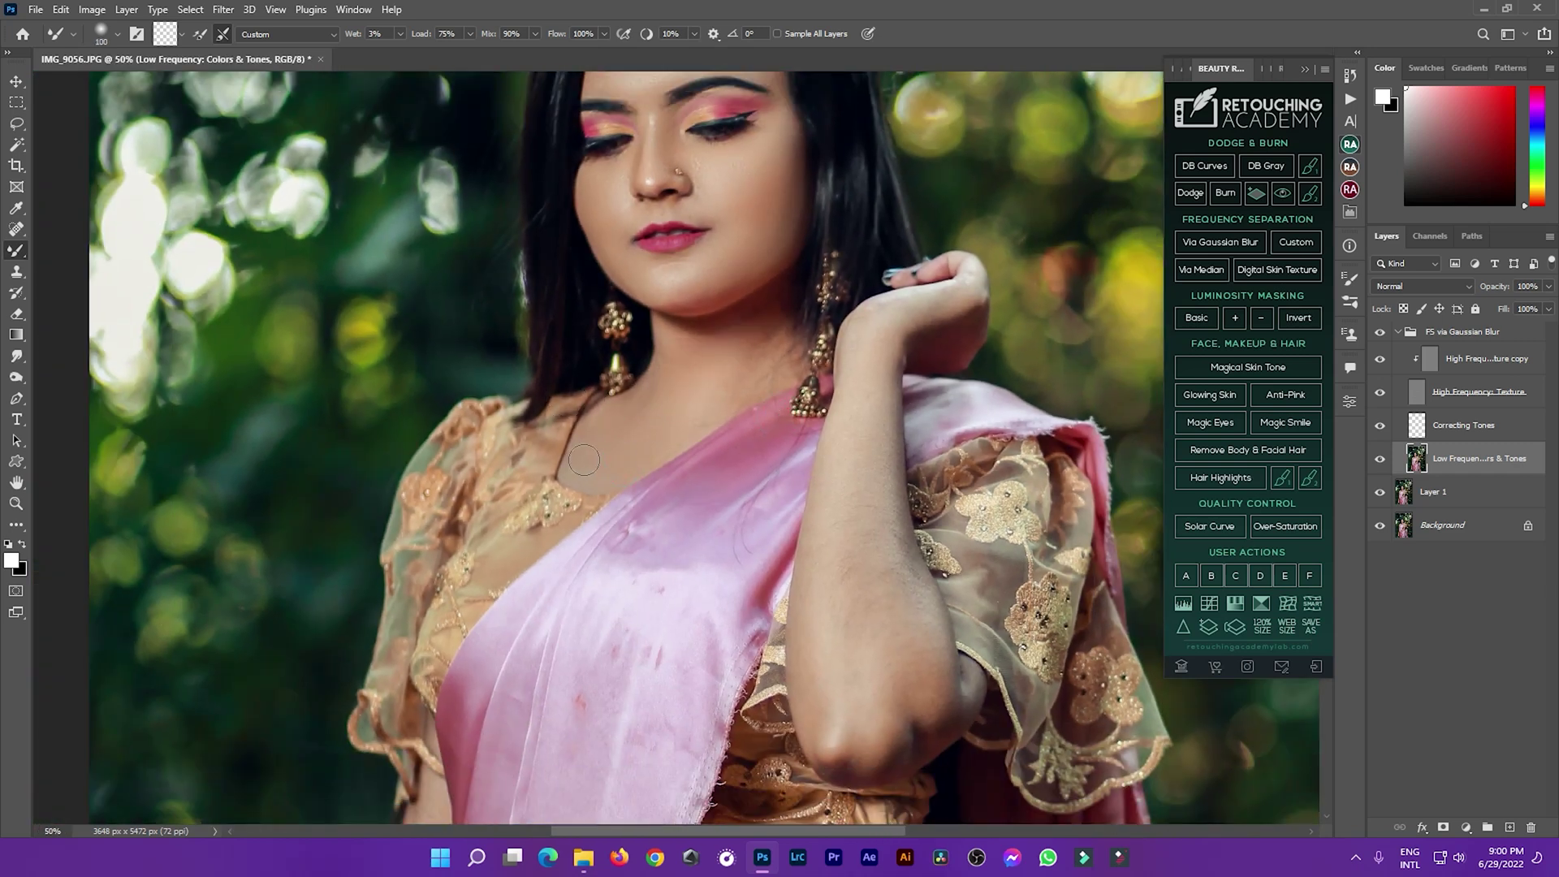
{"action": "scroll", "coordinate": [953, 288], "scroll_direction": "down", "scroll_amount": 2}
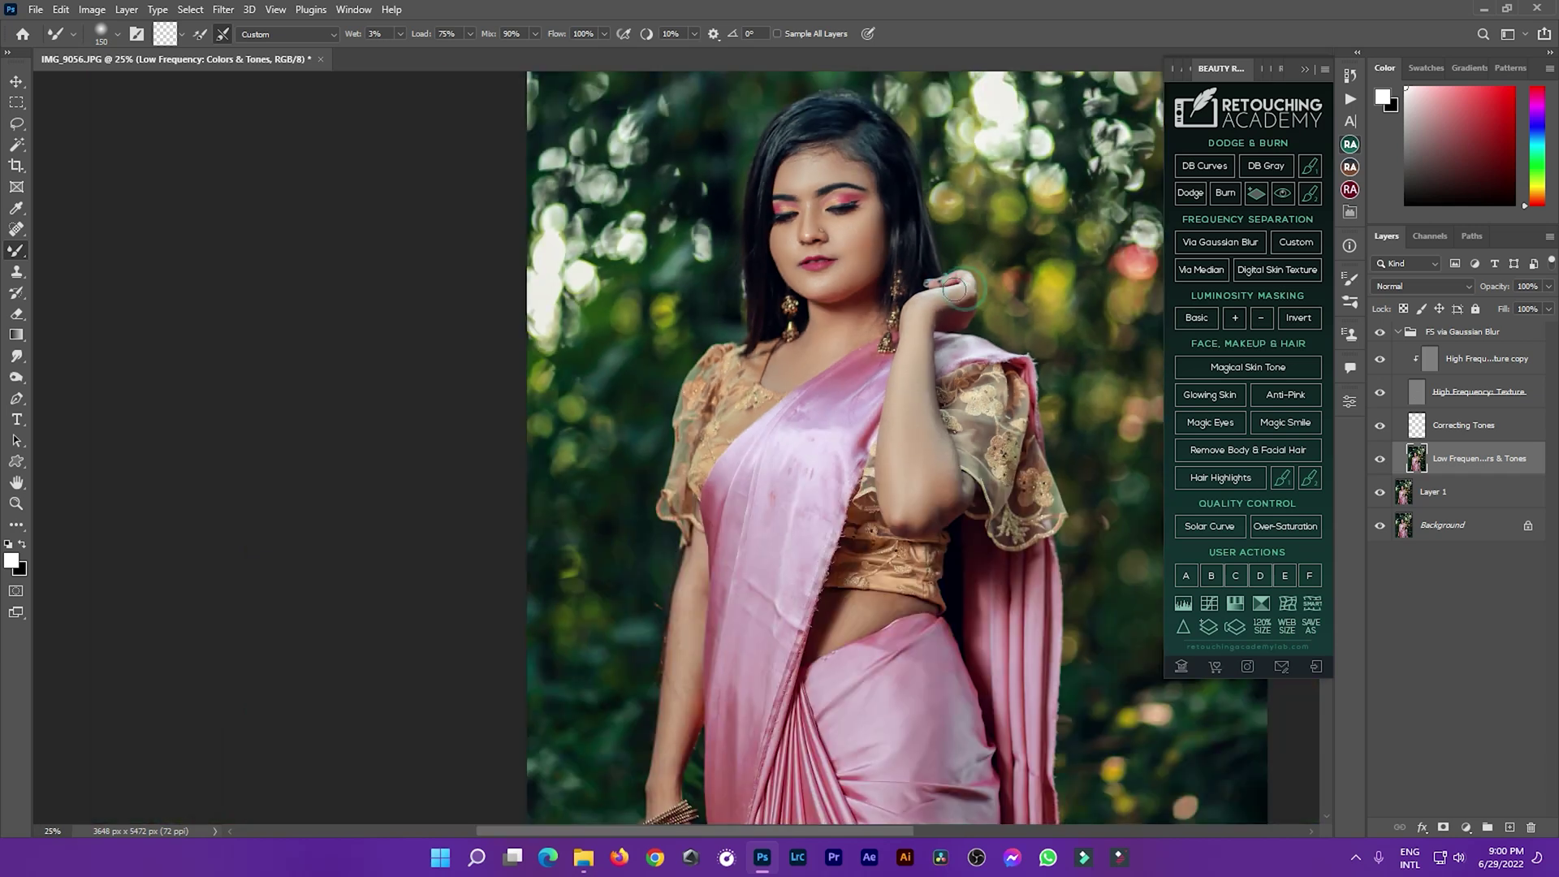
{"action": "key", "text": "bracketleft"}
{"action": "key", "text": "bracketleft"}
{"action": "key", "text": "bracketleft"}
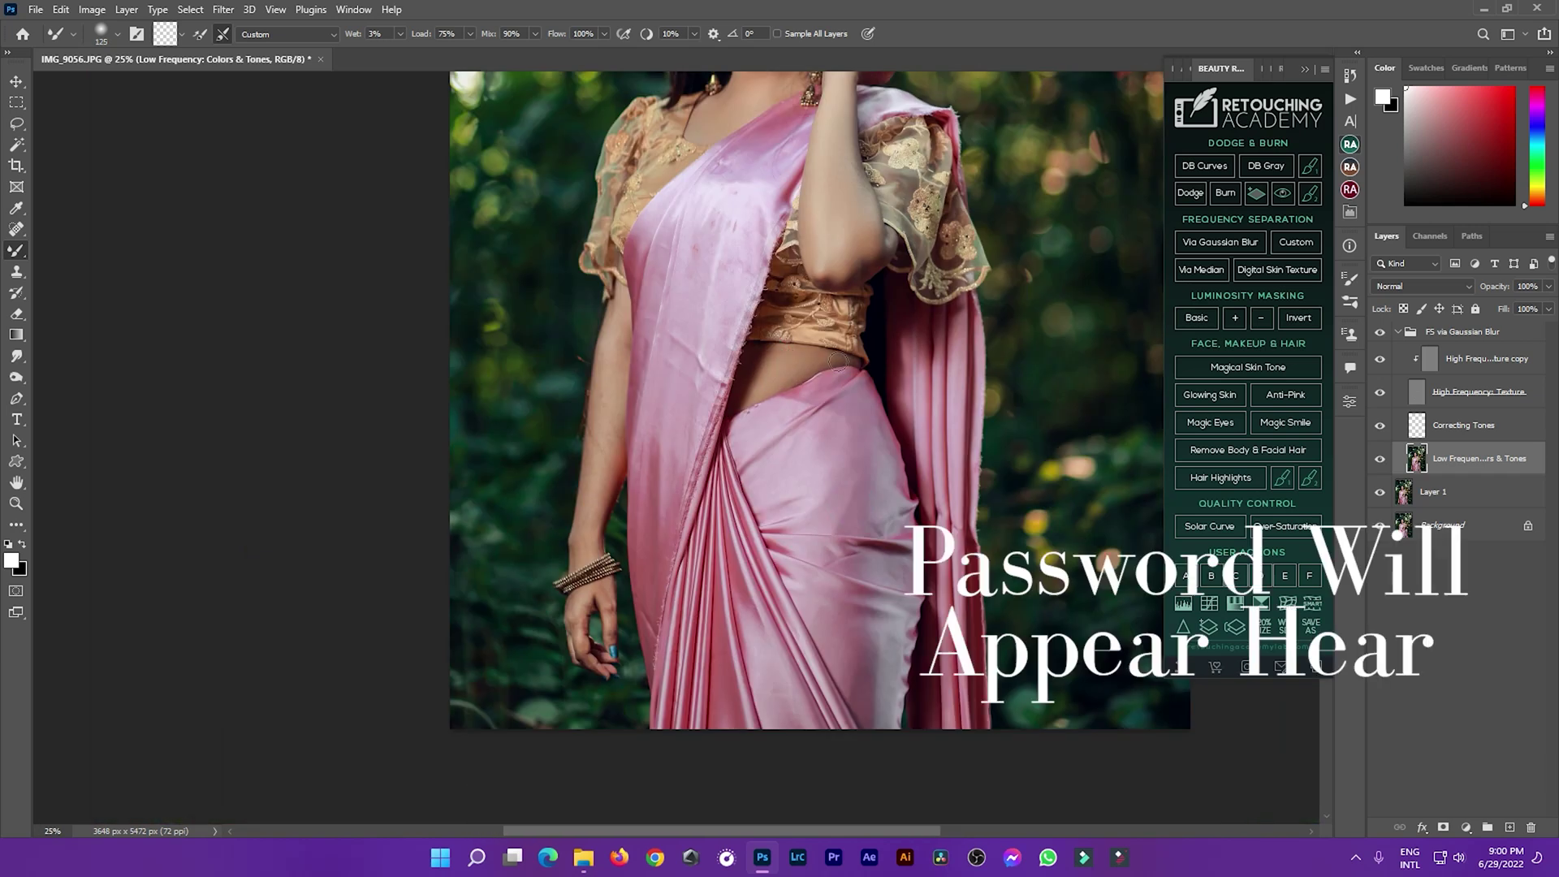
{"action": "key", "text": "bracketright"}
{"action": "key", "text": "bracketright"}
{"action": "scroll", "coordinate": [863, 389], "scroll_direction": "down", "scroll_amount": 3}
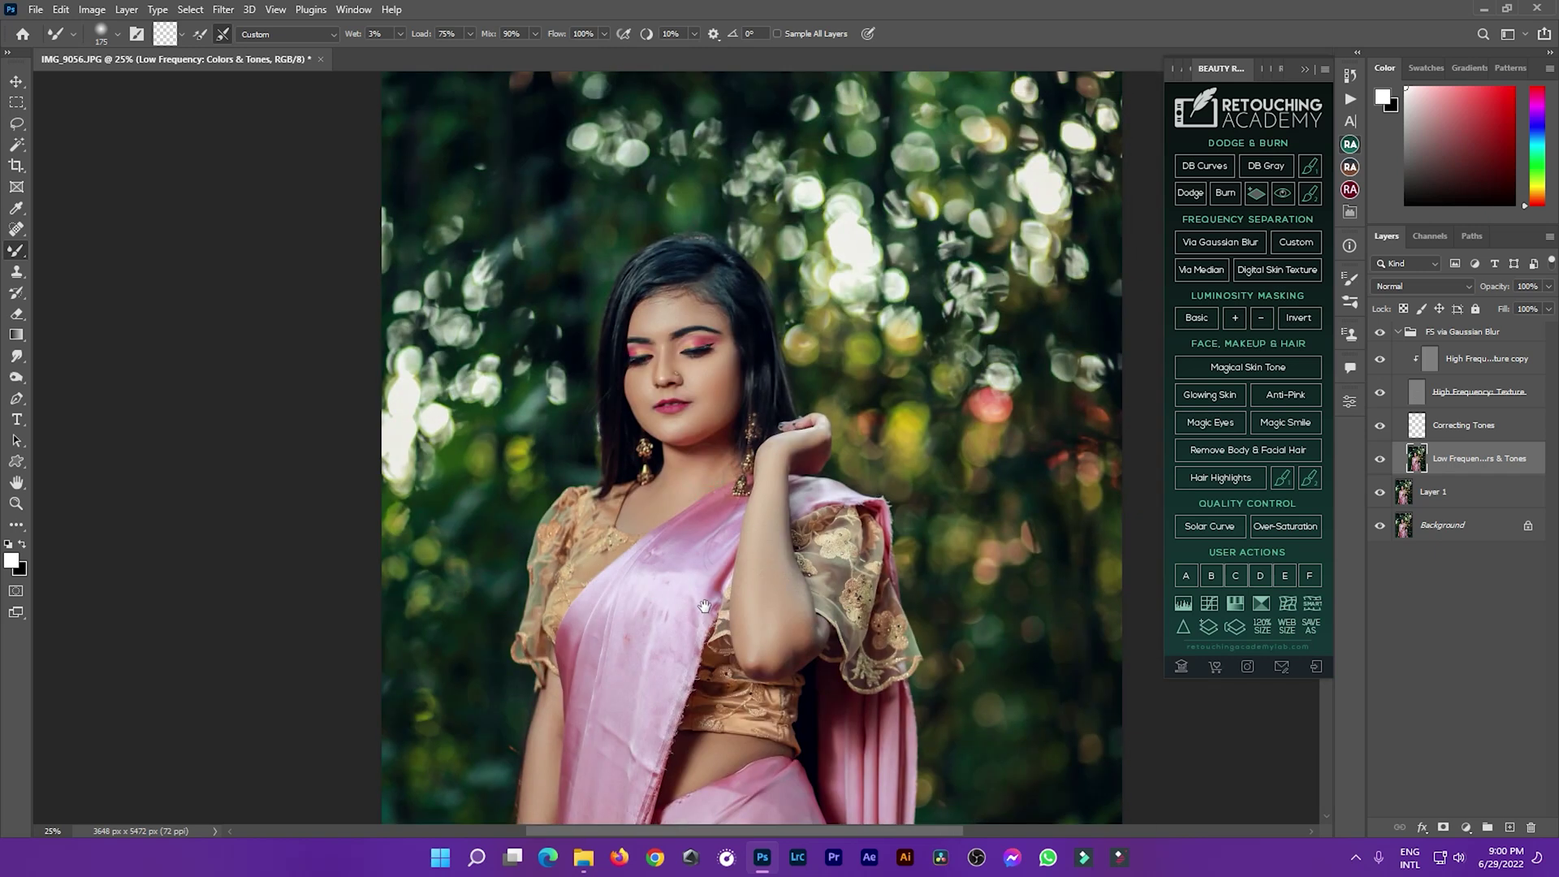
{"action": "scroll", "coordinate": [690, 406], "scroll_direction": "up", "scroll_amount": 2}
- Set the FS via Gaussian Blur group to 75% opacity
{"action": "left_click", "coordinate": [1396, 332]}
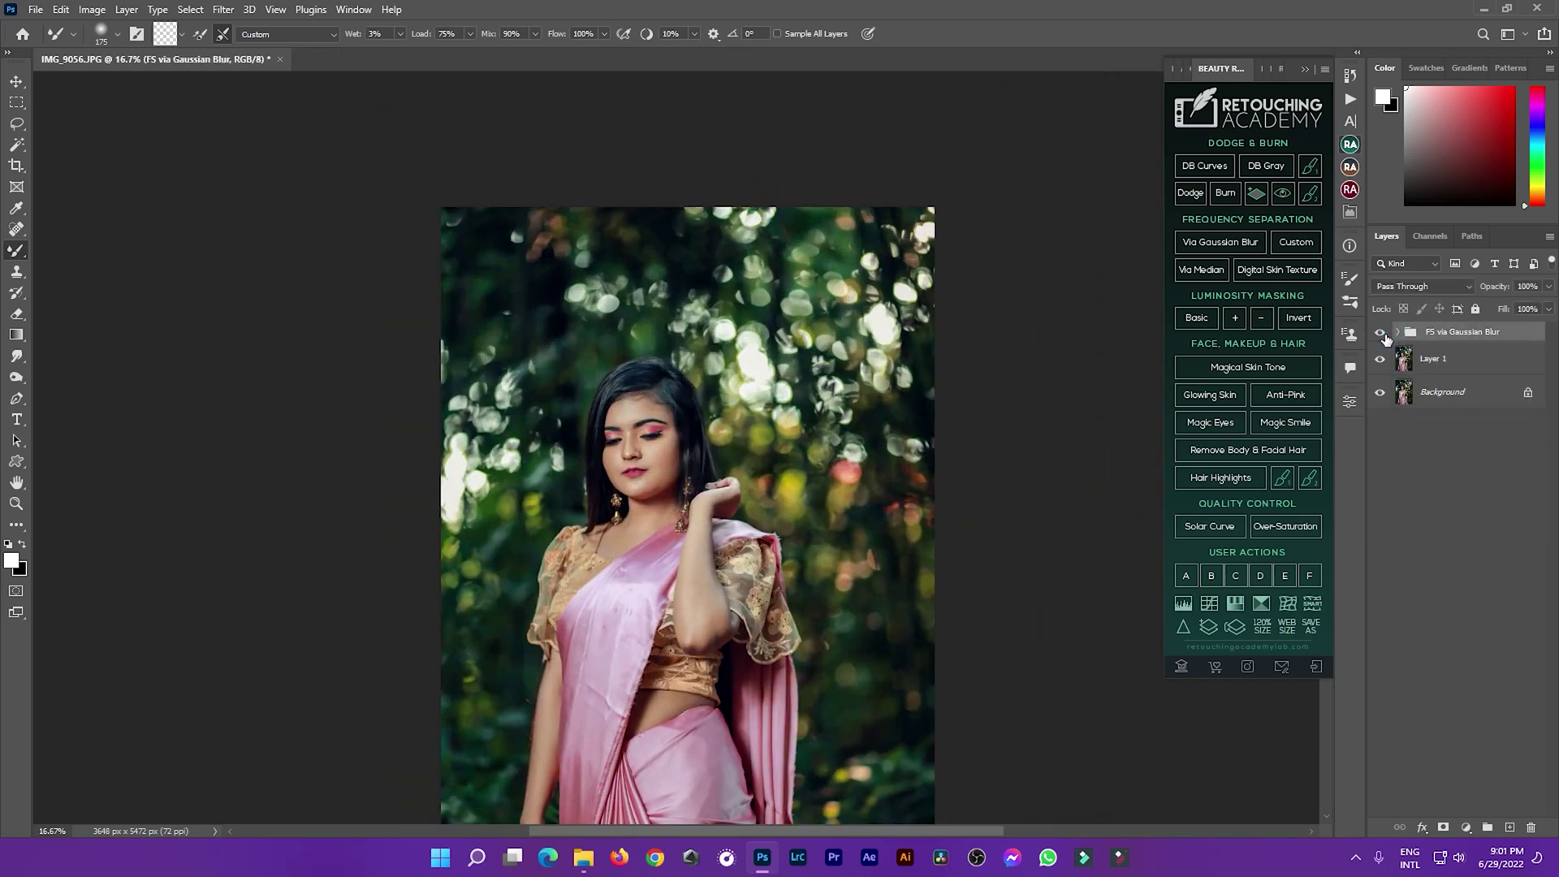
{"action": "key", "text": "ctrl+plus"}
{"action": "left_click", "coordinate": [1548, 286]}
{"action": "left_click_drag", "start_coordinate": [1546, 305], "coordinate": [1533, 306]}
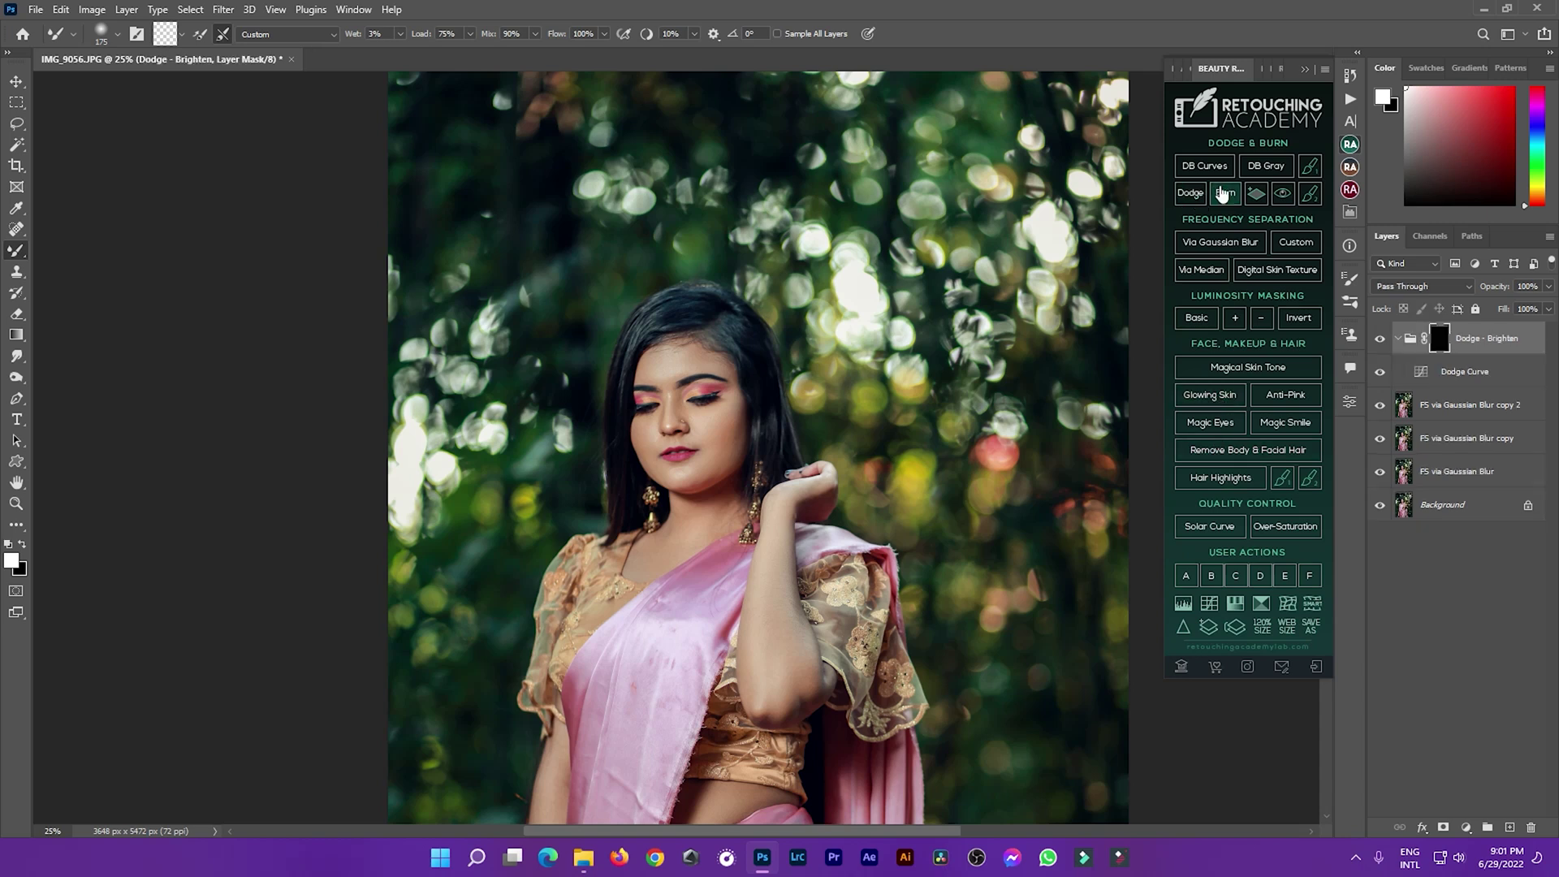
- Create the Dodge - Brighten and Burn - Darken curve groups, then reframe the view
{"action": "left_click", "coordinate": [1221, 193]}
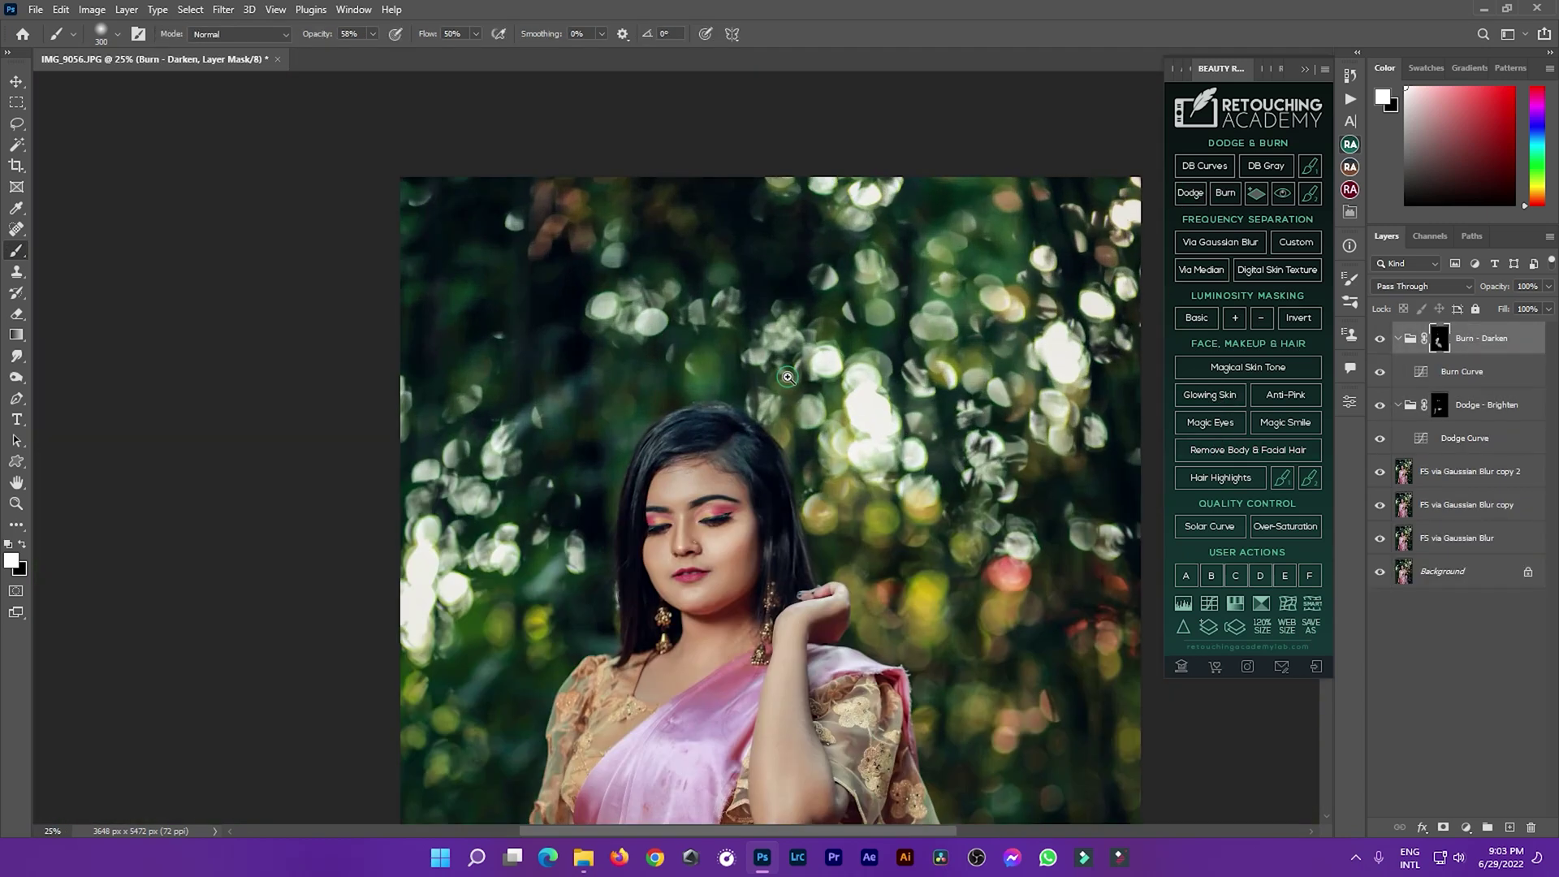
{"action": "key", "text": "ctrl+minus"}
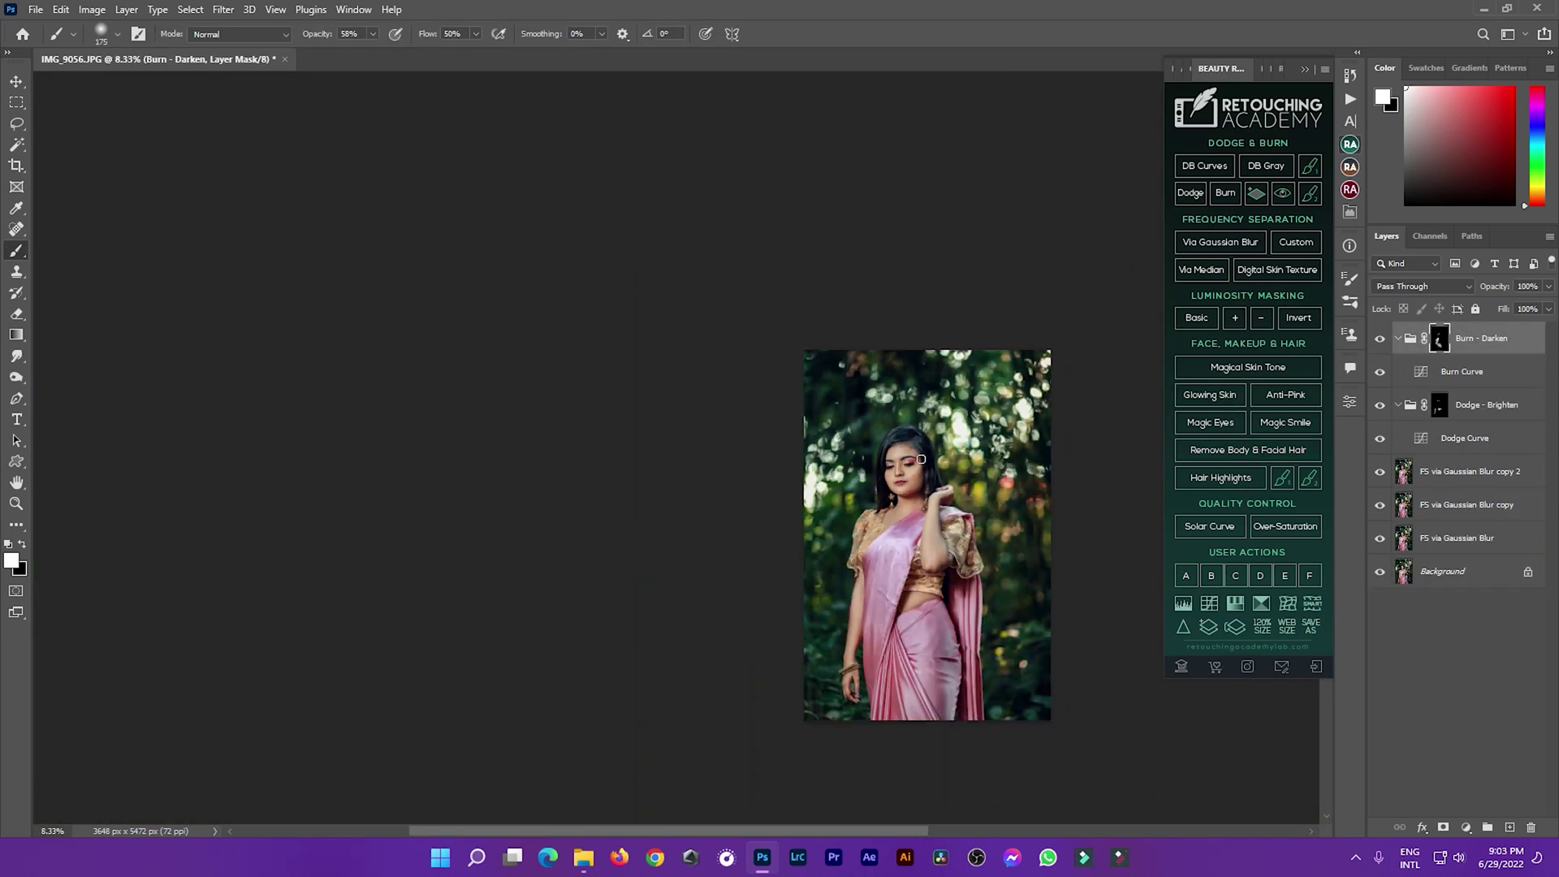
{"action": "left_click_drag", "start_coordinate": [1023, 524], "coordinate": [964, 531]}
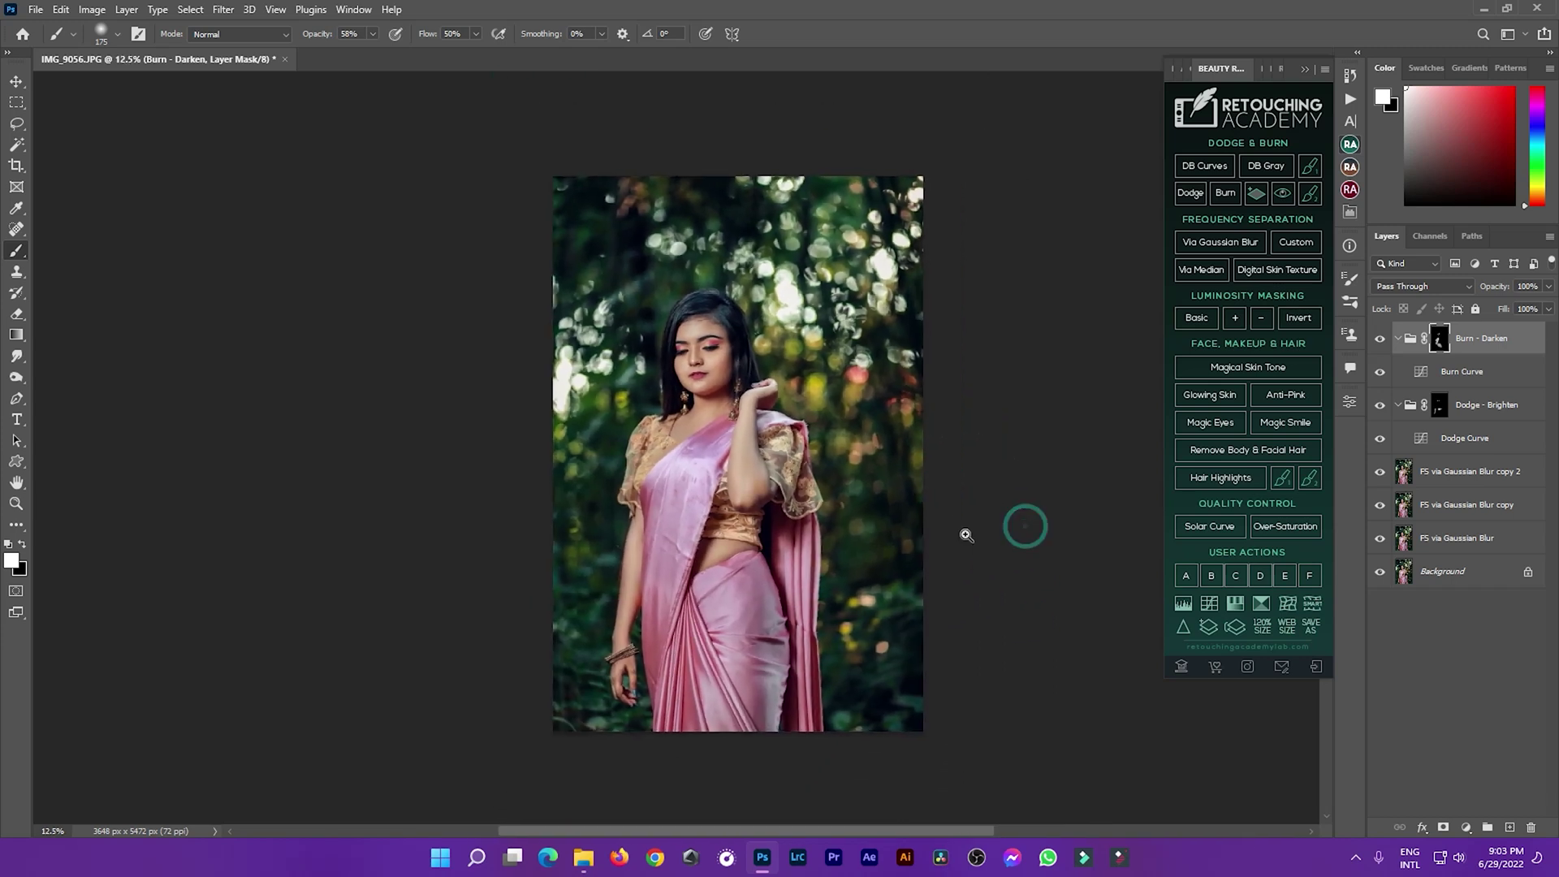
{"action": "key", "text": "ctrl+plus"}
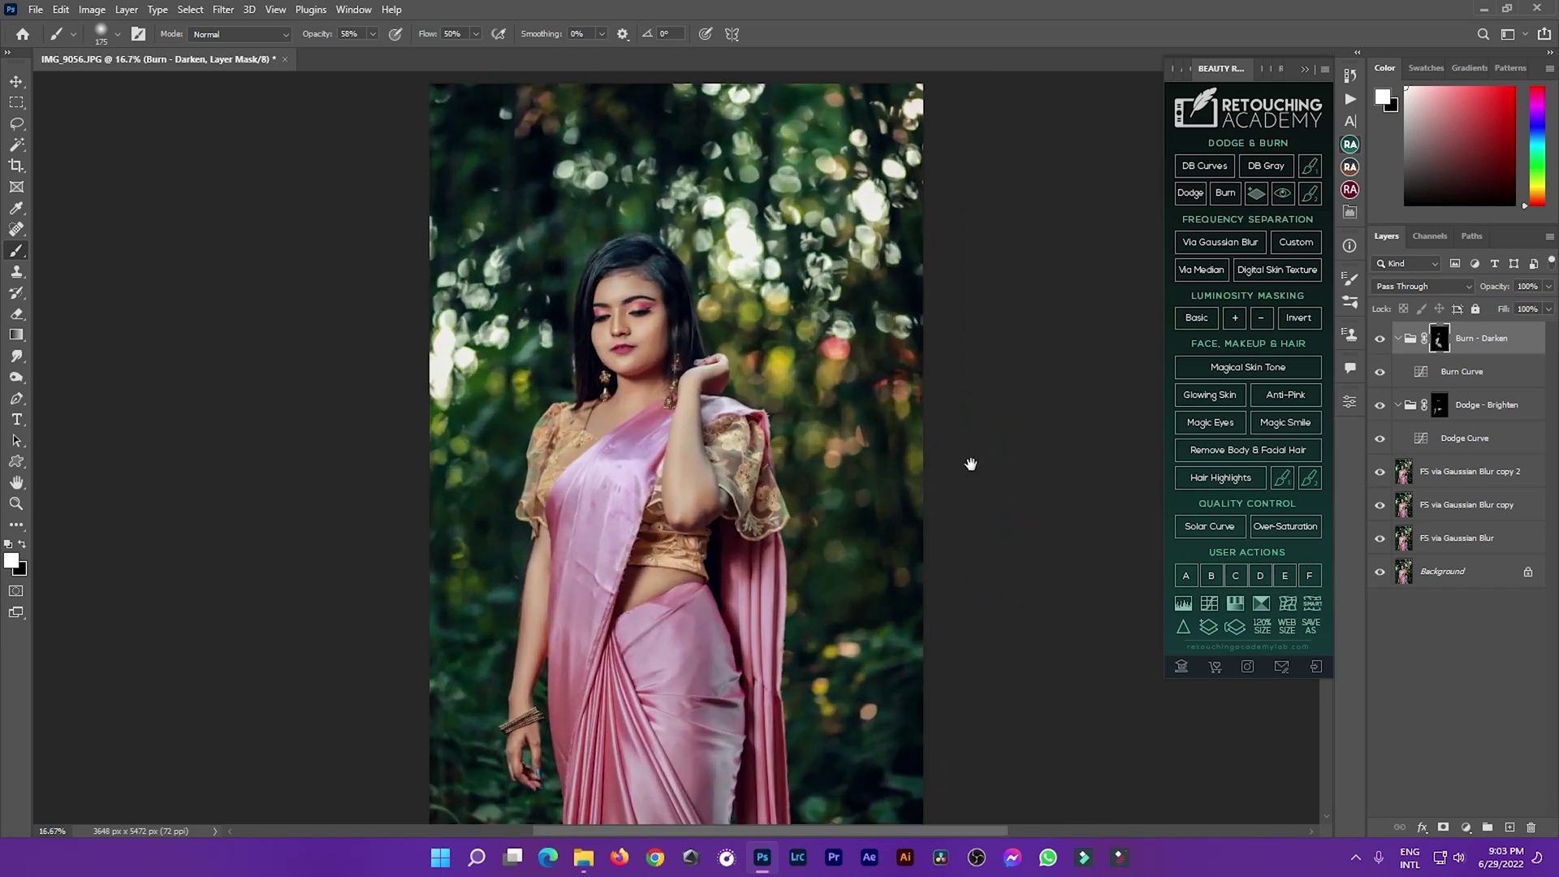
{"action": "left_click", "coordinate": [919, 473], "text": "alt"}
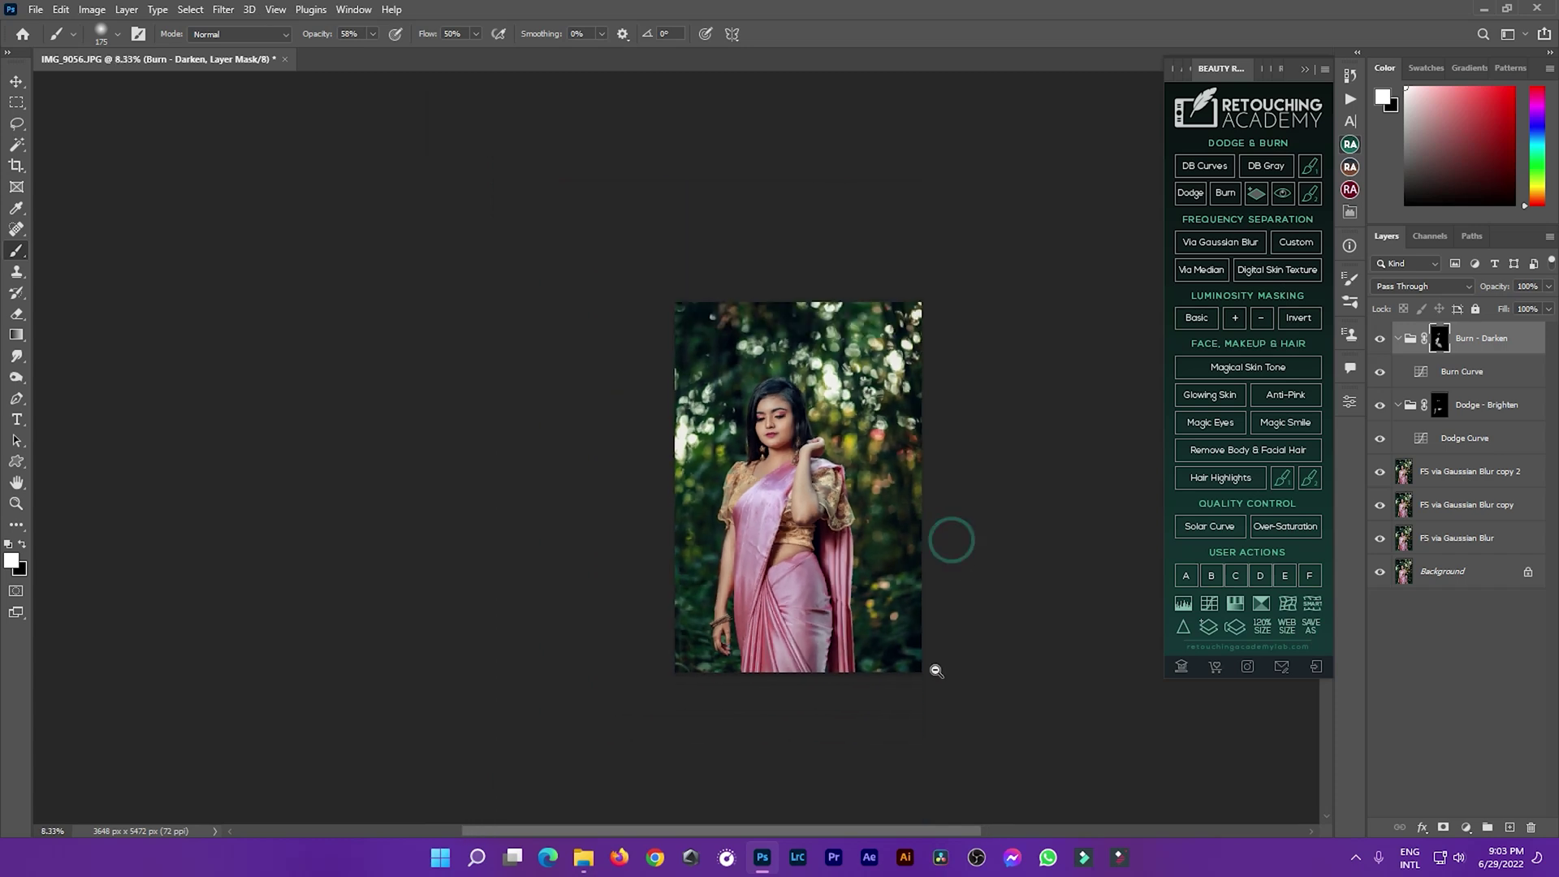
{"action": "left_click_drag", "start_coordinate": [1004, 476], "coordinate": [959, 489]}
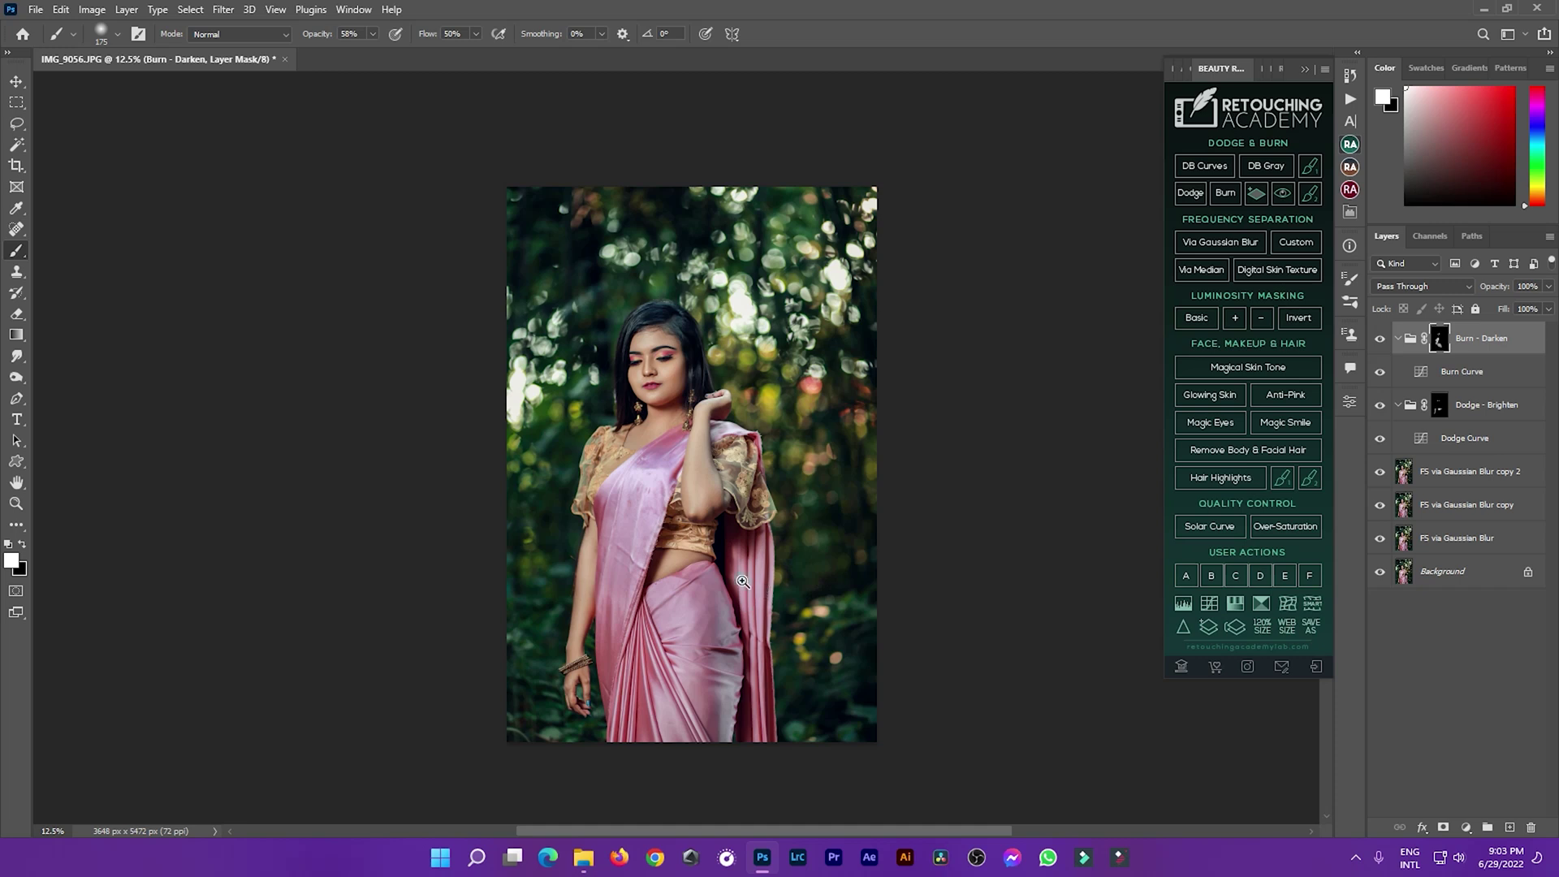
- Add a Selective Color layer and slightly adjust the Neutrals' black and colour sliders
{"action": "left_click", "coordinate": [1303, 397]}
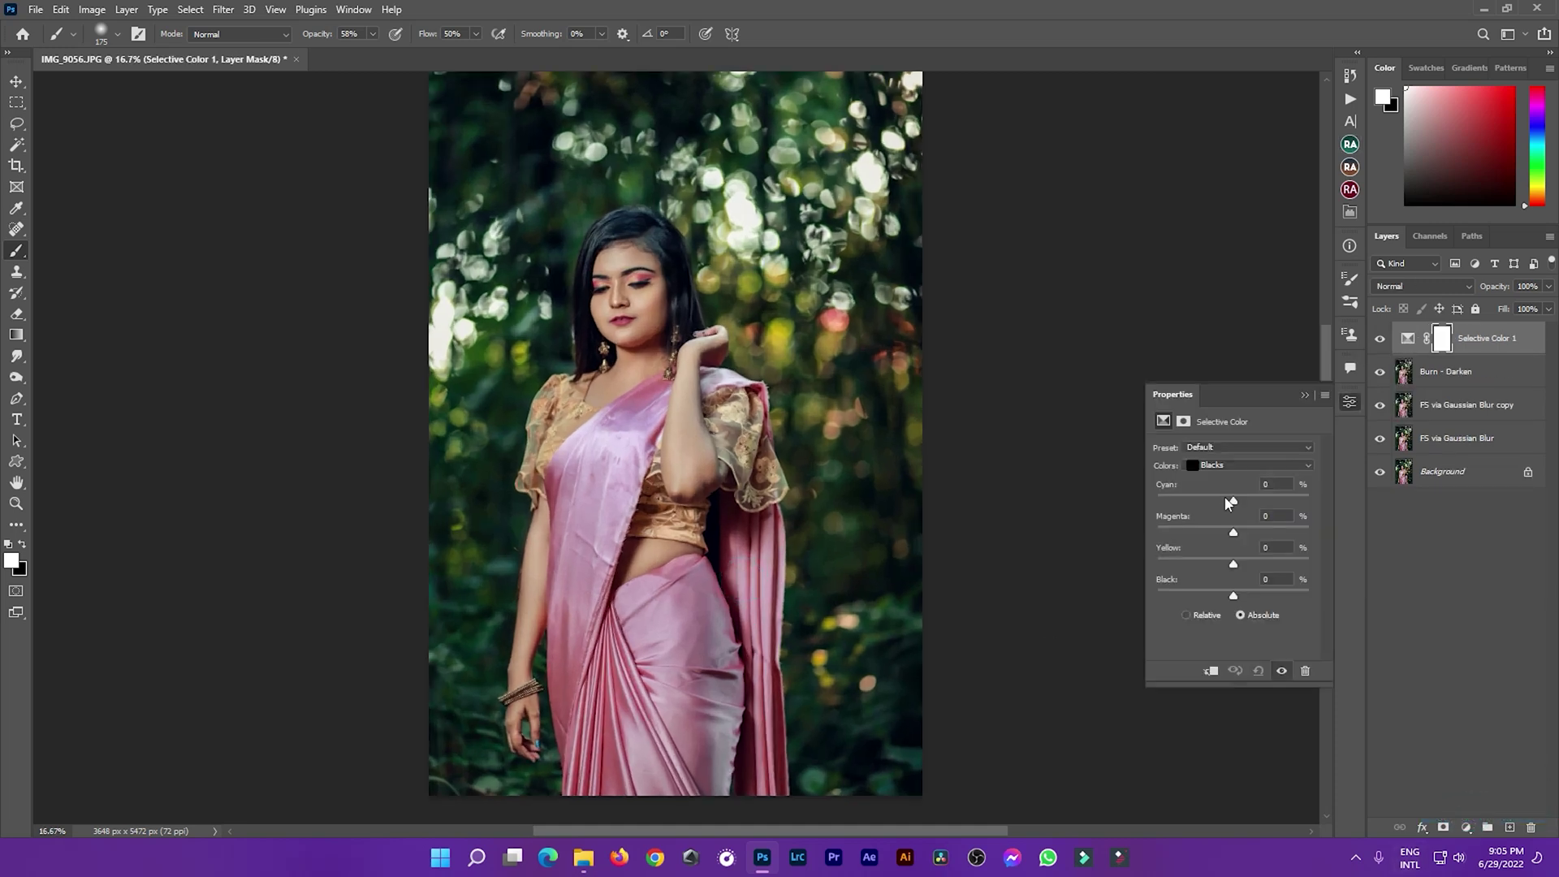
{"action": "left_click", "coordinate": [1235, 466]}
{"action": "left_click", "coordinate": [1216, 566]}
{"action": "left_click_drag", "start_coordinate": [1234, 566], "coordinate": [1234, 596]}
{"action": "mouse_move", "coordinate": [1232, 532]}
{"action": "left_mouse_down"}
{"action": "mouse_move", "coordinate": [1233, 565]}
{"action": "mouse_move", "coordinate": [1233, 532]}
{"action": "mouse_move", "coordinate": [1232, 564]}
{"action": "mouse_move", "coordinate": [1117, 566]}
{"action": "left_mouse_up"}
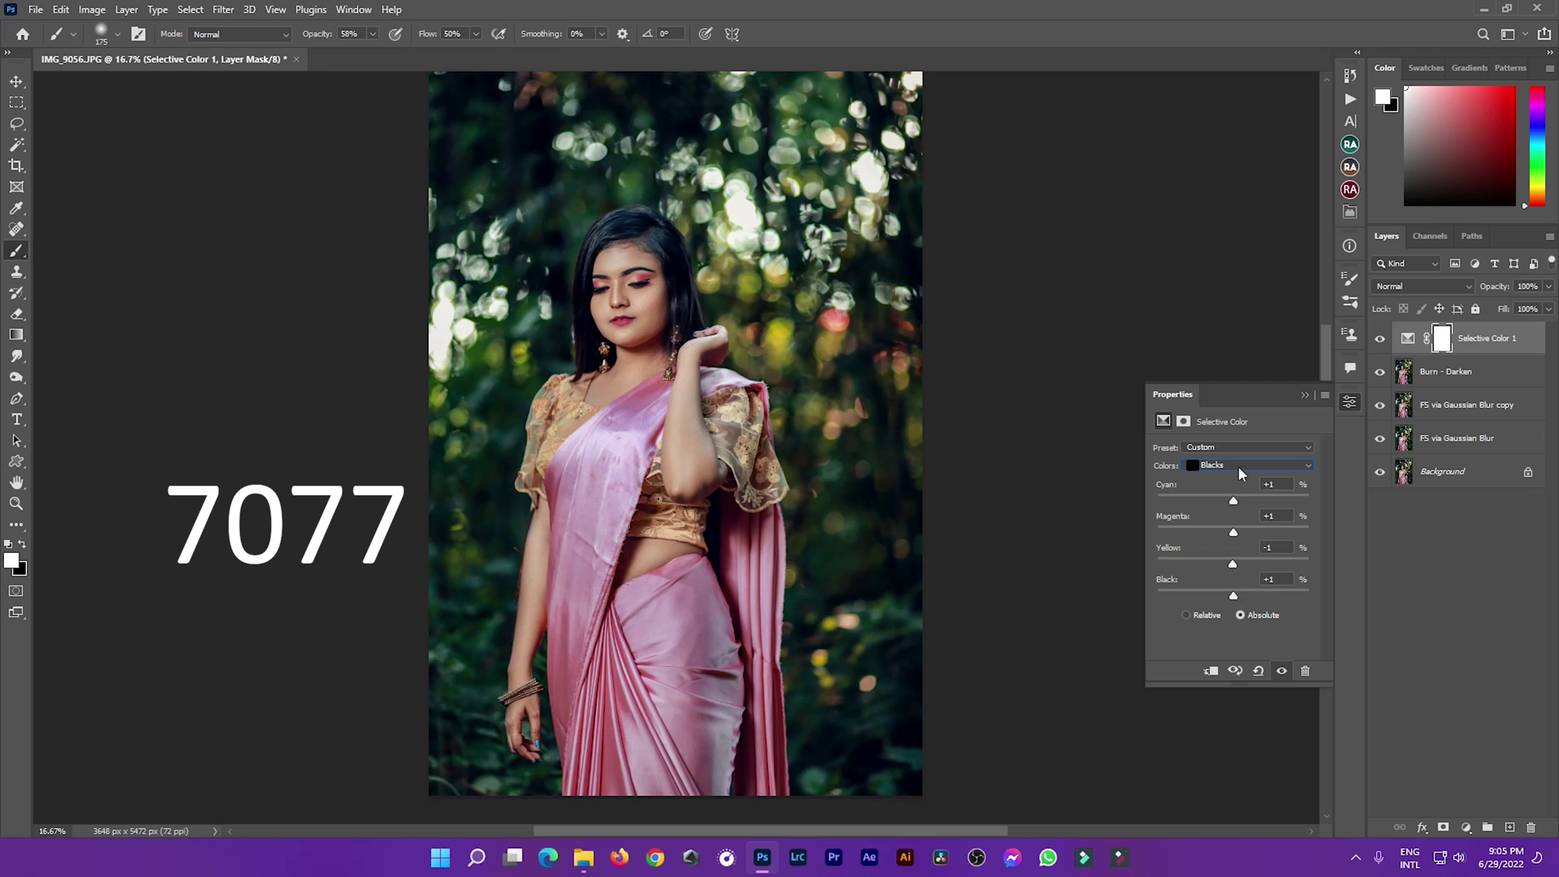
- Lower Yellow in the Greens range to −44%
{"action": "left_click", "coordinate": [1250, 465]}
{"action": "left_click", "coordinate": [1218, 496]}
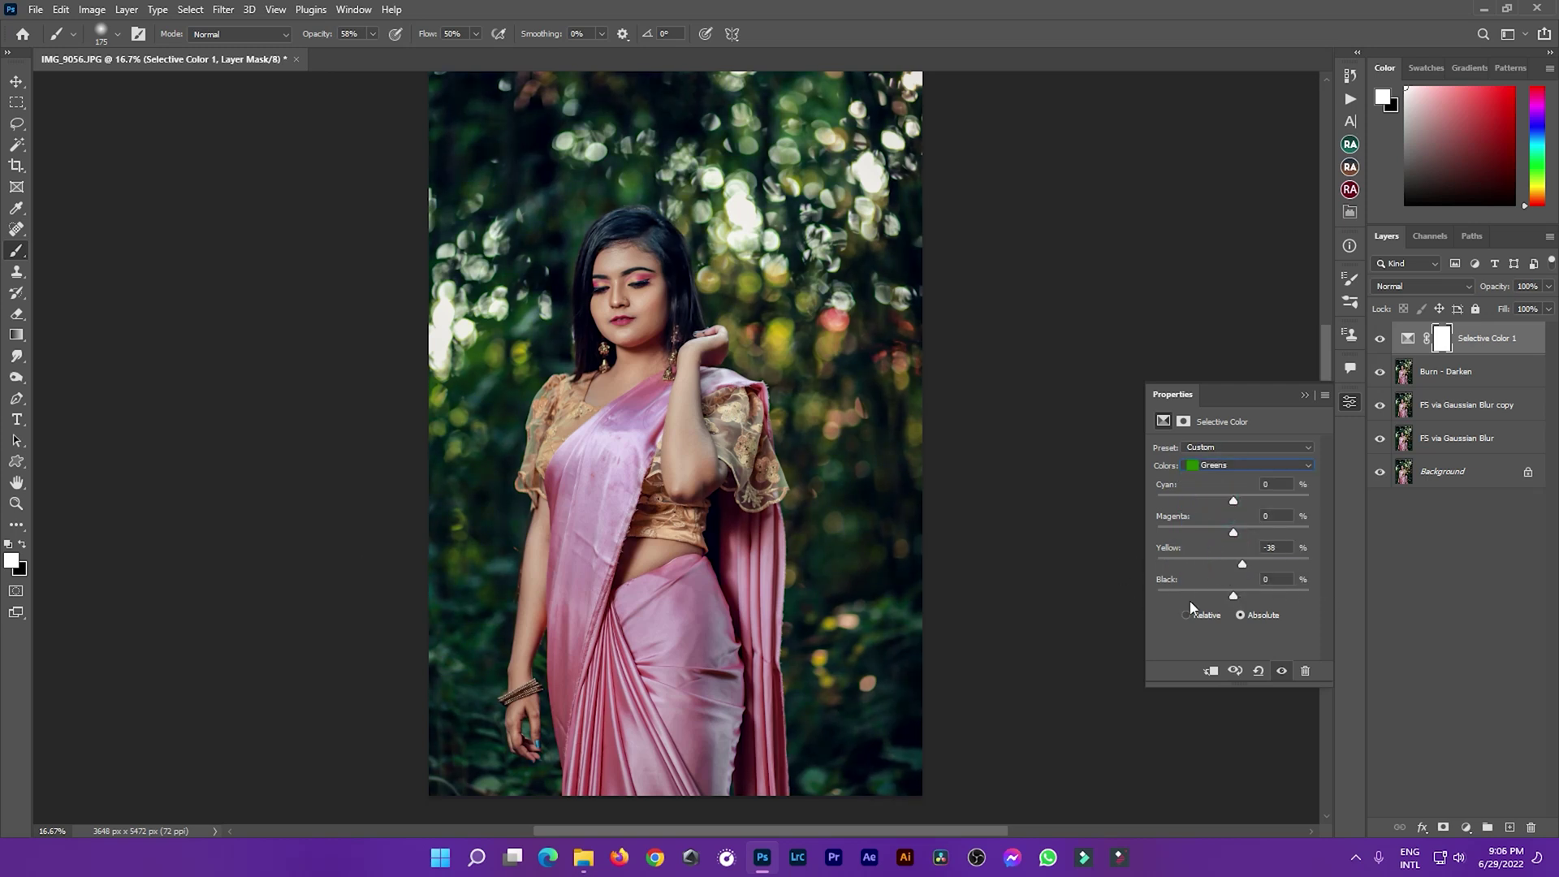
{"action": "left_click_drag", "start_coordinate": [1190, 607], "coordinate": [1104, 605]}
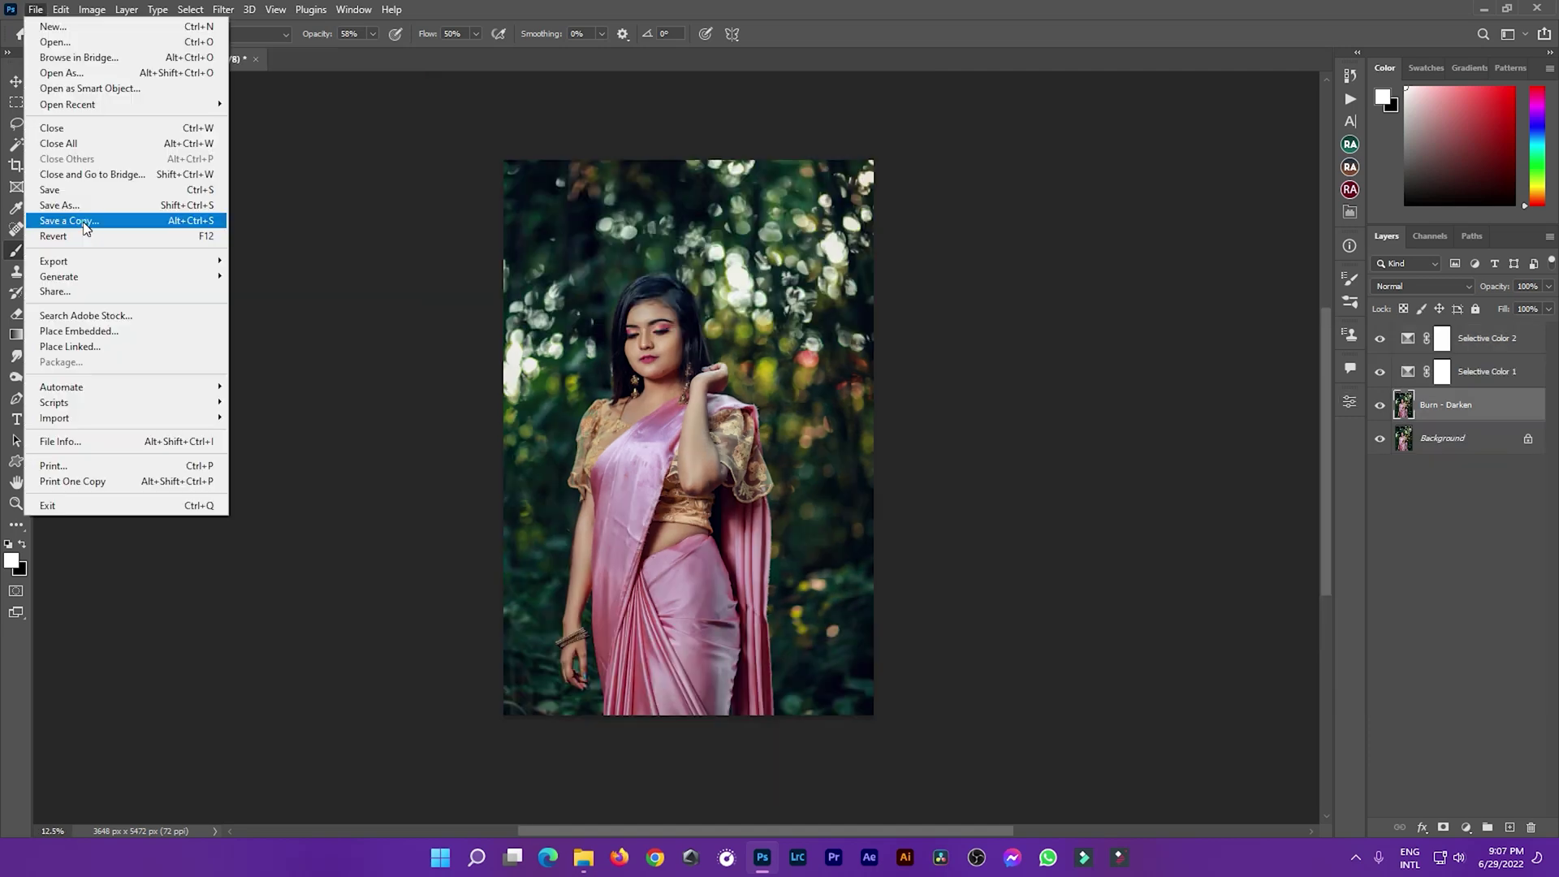
- Save a copy of IMG_9061 and close it, returning to IMG_9056
{"action": "left_click", "coordinate": [86, 221]}
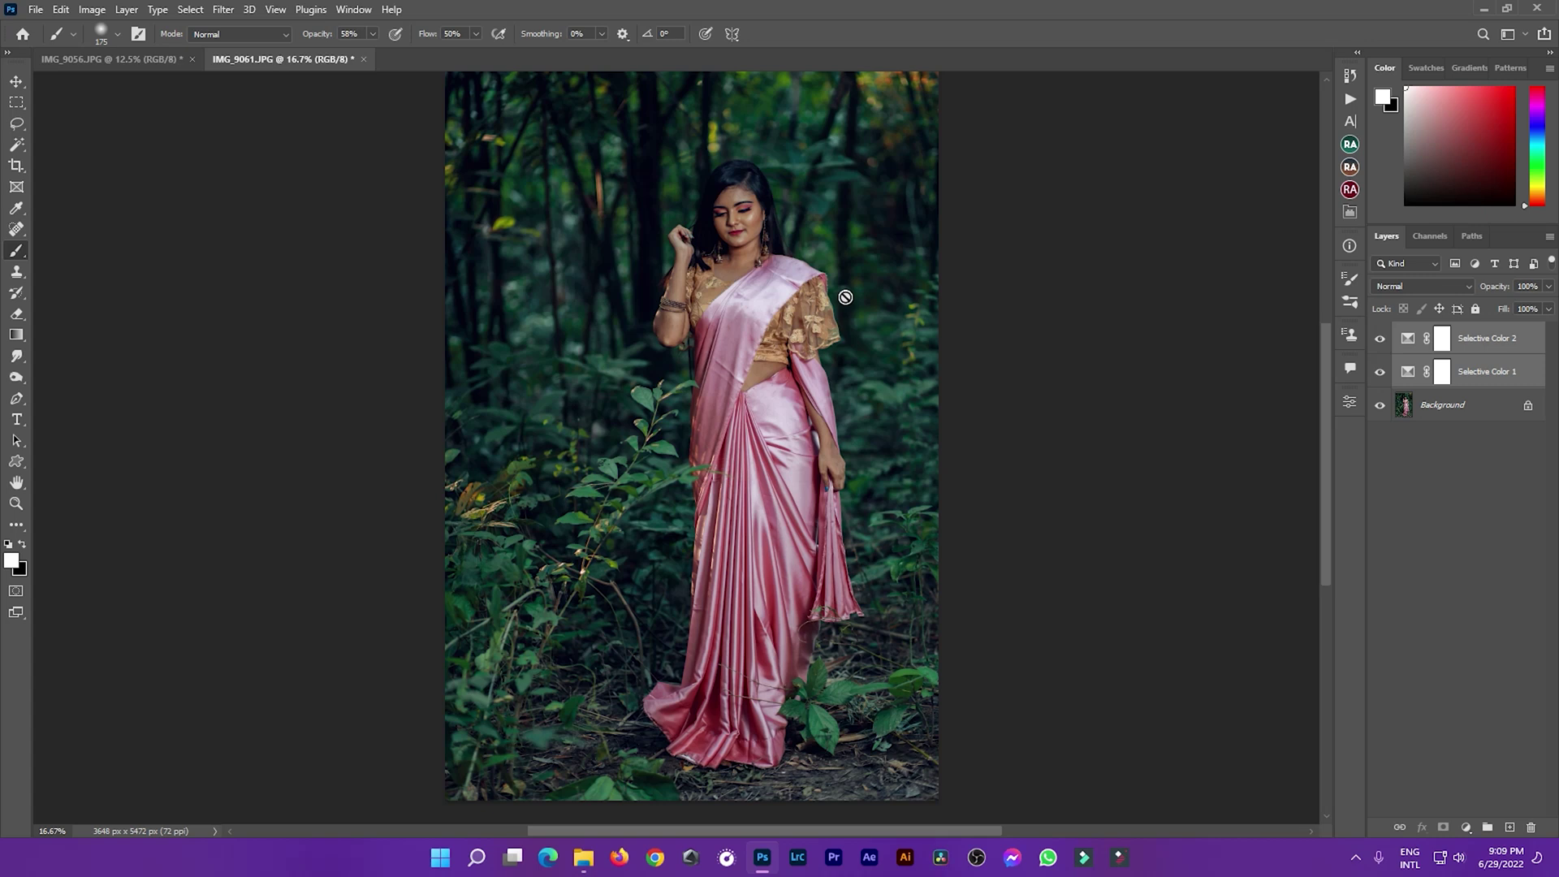
{"action": "key", "text": "ctrl+w"}
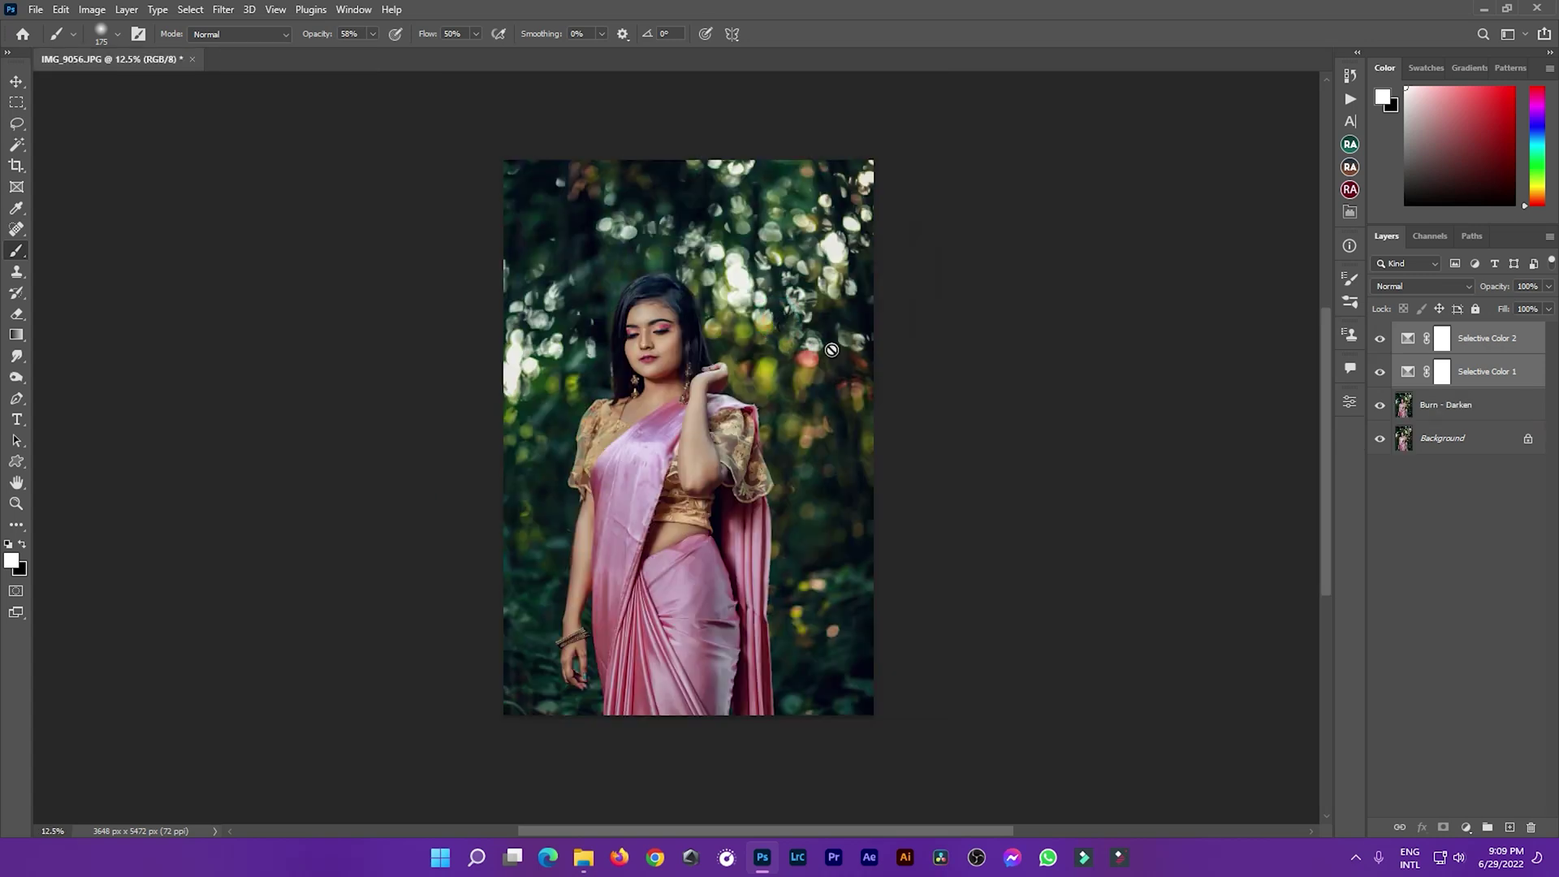